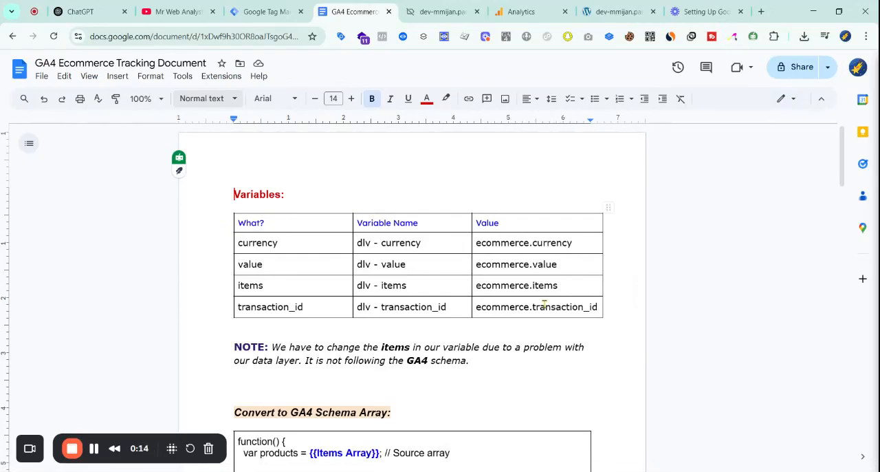
Look through the GA4 Ecommerce Tracking Document, the Tag Manager tags, the Analytics data streams and the website's contact page
scroll(346, 200, down, 3)
scroll(346, 200, up, 3)
click(271, 4)
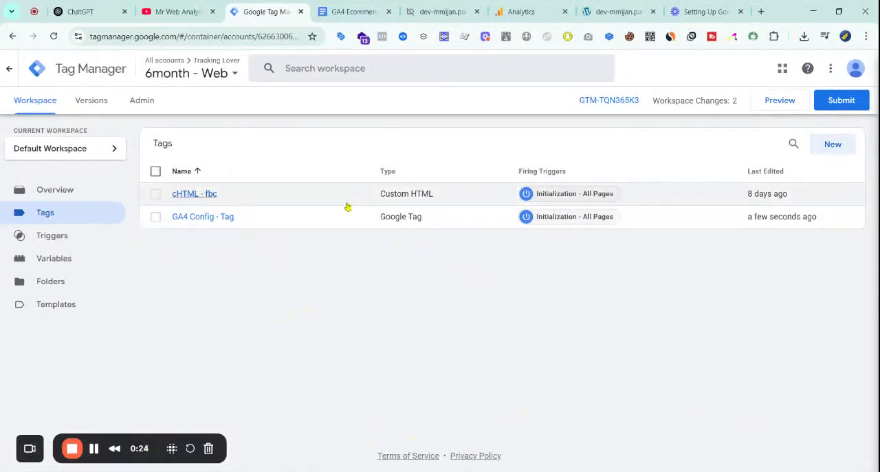
click(522, 11)
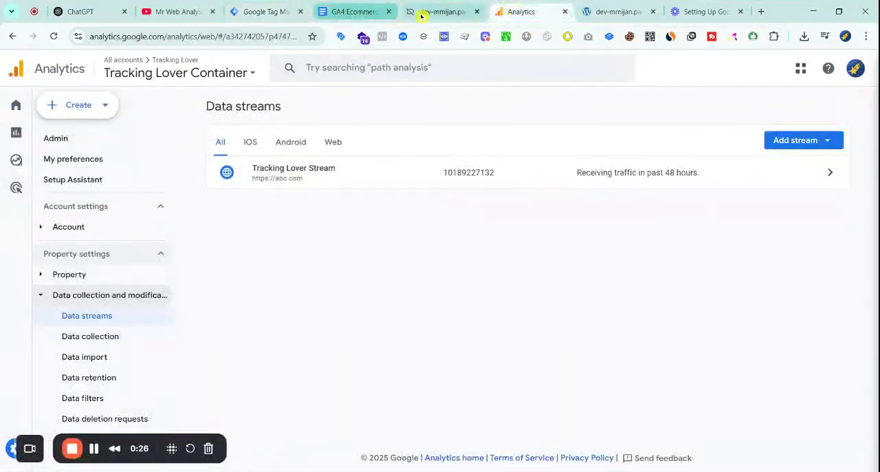
click(445, 8)
scroll(465, 245, down, 5)
scroll(466, 246, up, 5)
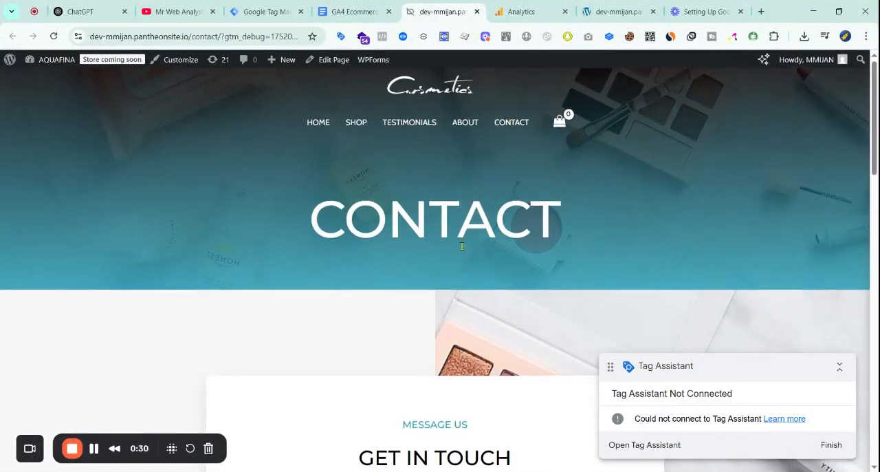
scroll(465, 251, down, 10)
scroll(479, 265, up, 10)
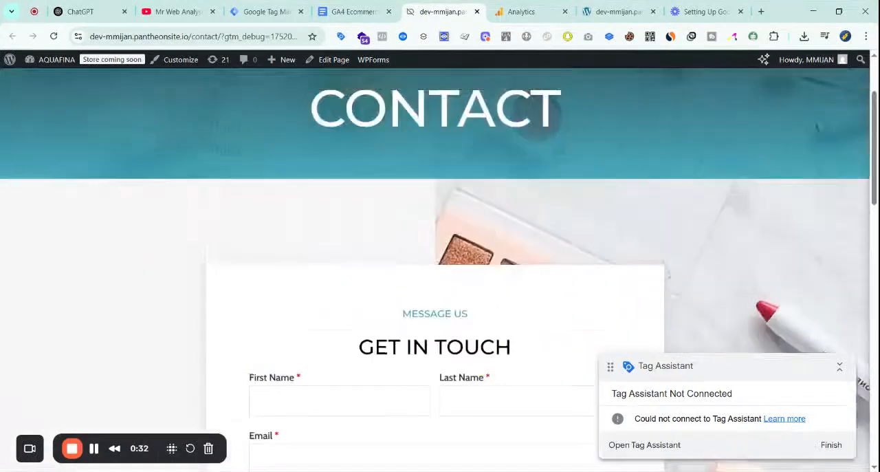
click(369, 9)
click(442, 8)
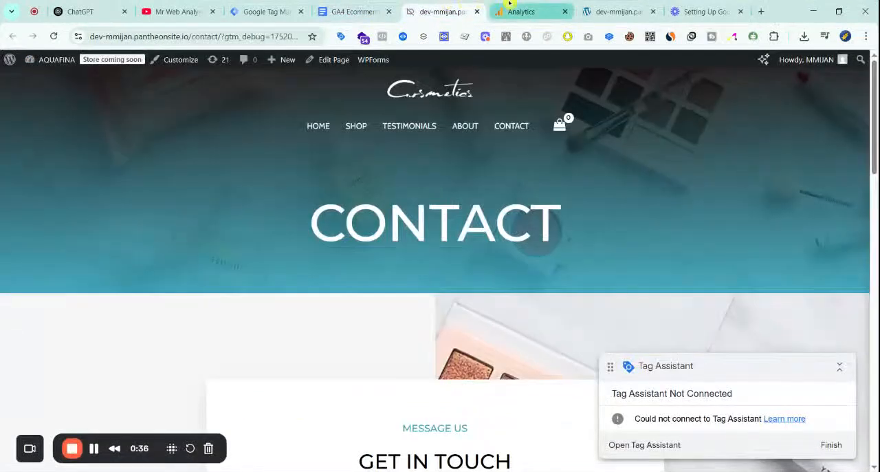
click(517, 10)
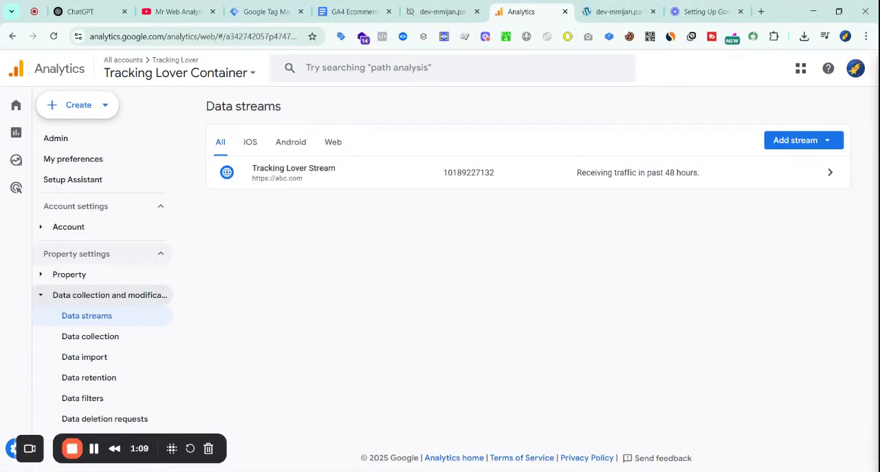
Check the Variables section of the tracking document and open the workspace's variables in Google Tag Manager
click(374, 5)
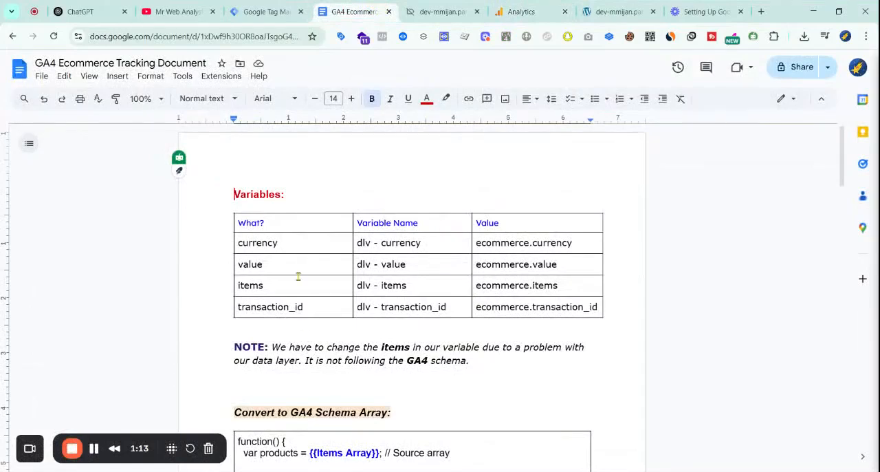
double_click(261, 193)
click(366, 198)
click(258, 11)
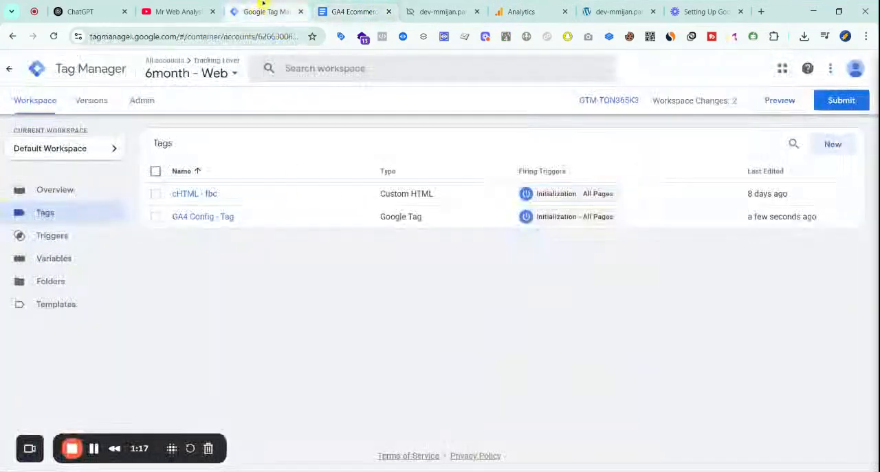
click(71, 261)
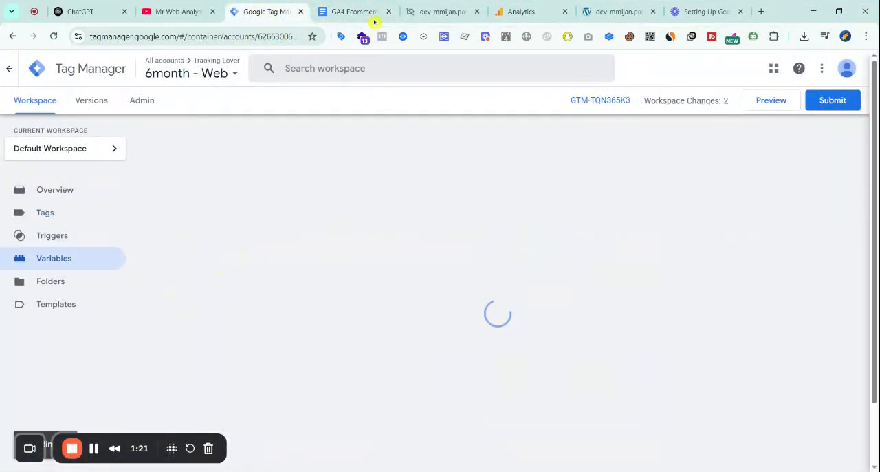
Start a new user-defined variable of the type Data Layer Variable
scroll(688, 234, down, 2)
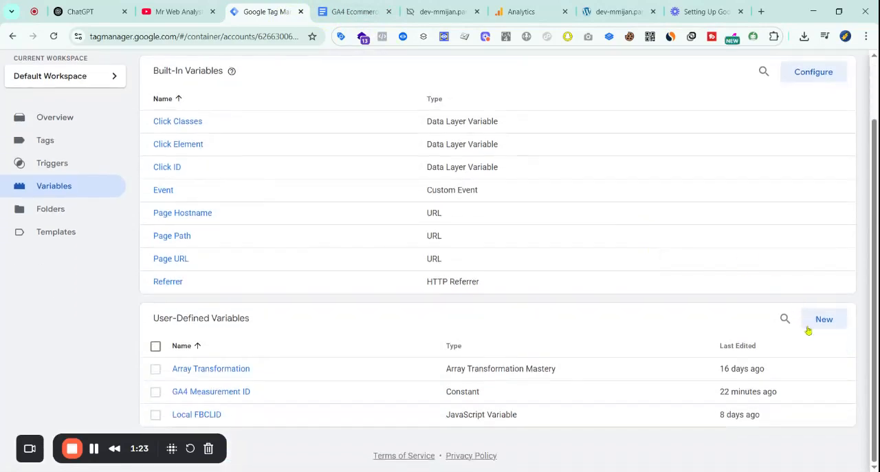
click(814, 317)
click(451, 191)
scroll(688, 340, down, 2)
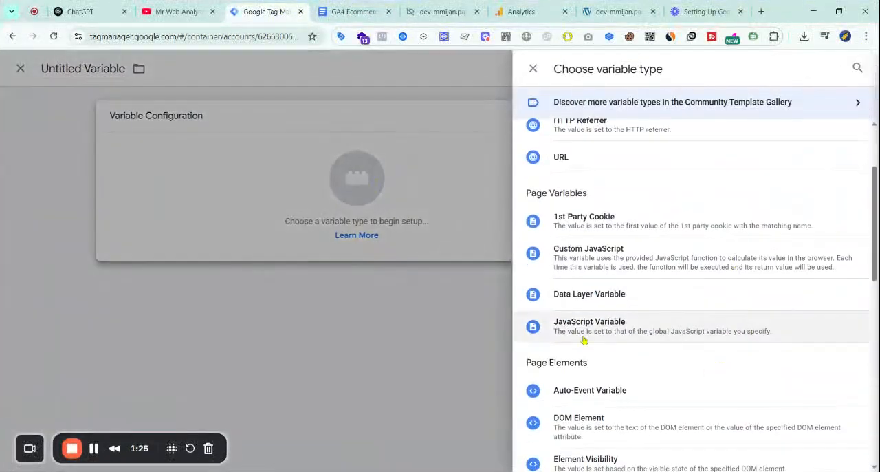
click(663, 296)
click(347, 233)
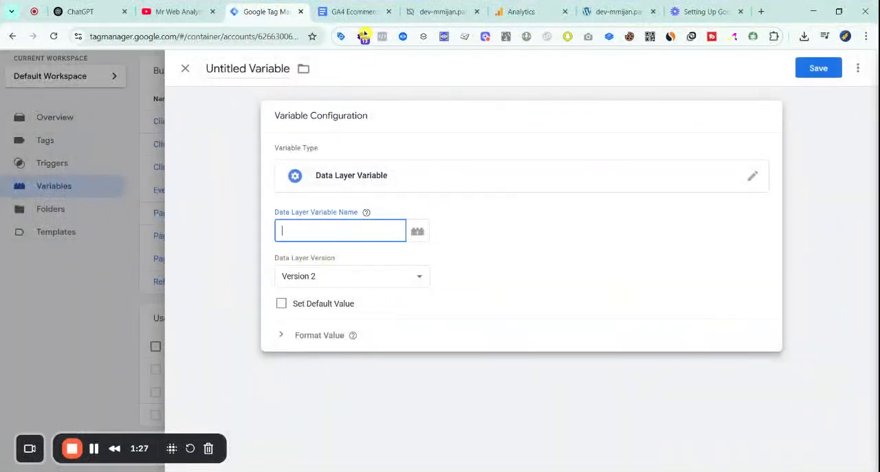
Copy ecommerce.currency from the tracking document and enter it as the Data Layer Variable Name in Tag Manager
click(352, 12)
double_click(271, 243)
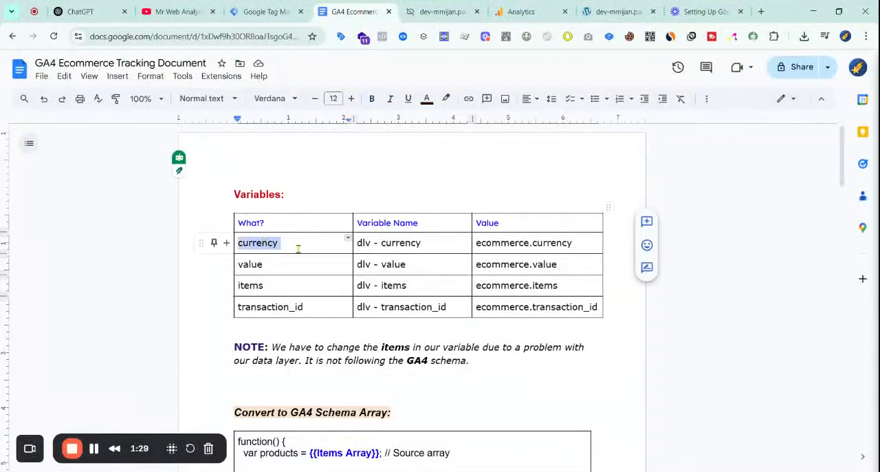
drag(358, 243, 397, 243)
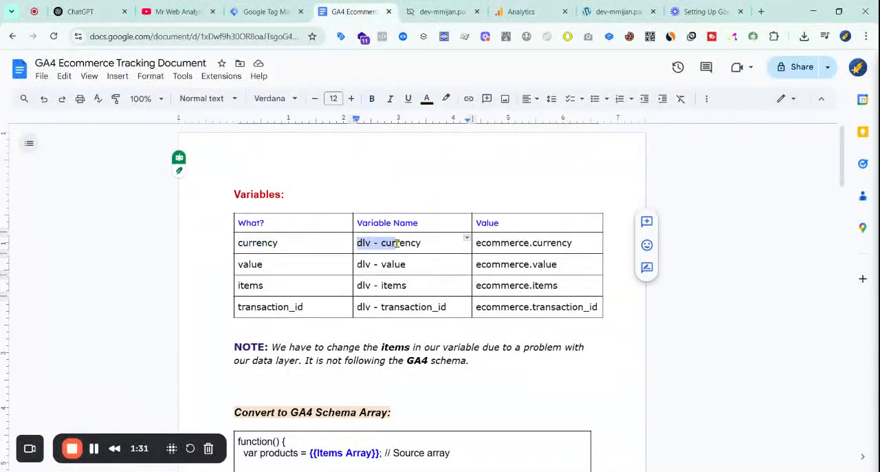
triple_click(407, 243)
drag(538, 242, 533, 242)
drag(474, 243, 574, 243)
key(ctrl+c)
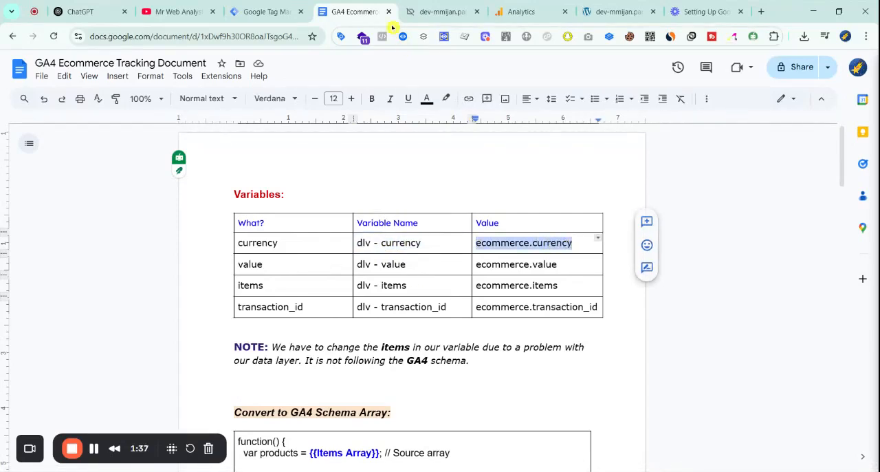
click(282, 12)
key(ctrl+v)
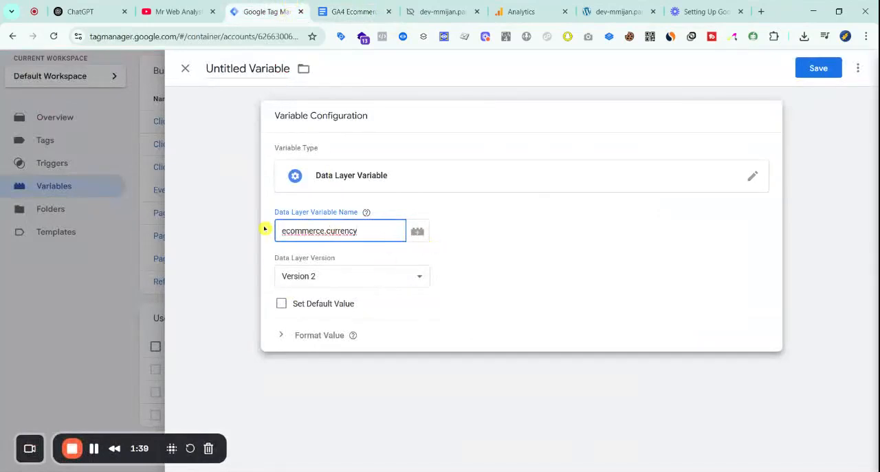
Copy the variable name dlv - currency from the tracking document and save the Tag Manager variable under it
click(352, 12)
double_click(258, 243)
drag(421, 243, 353, 242)
key(ctrl+c)
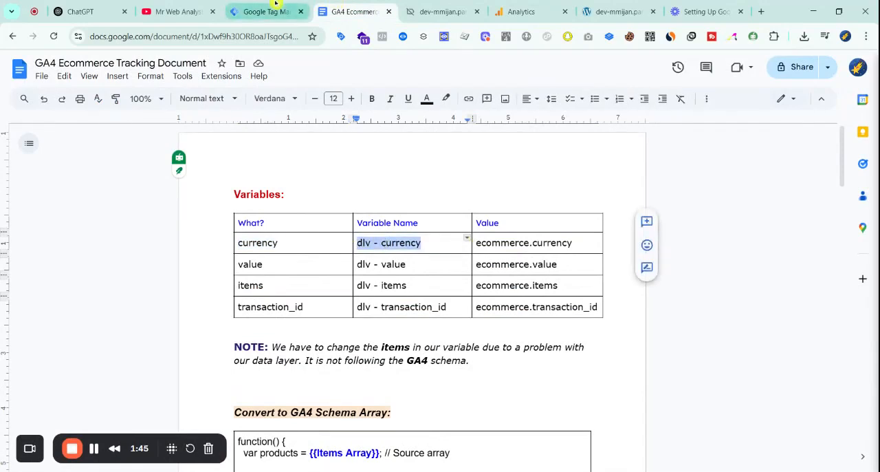
click(295, 12)
click(819, 70)
key(ctrl+v)
click(528, 240)
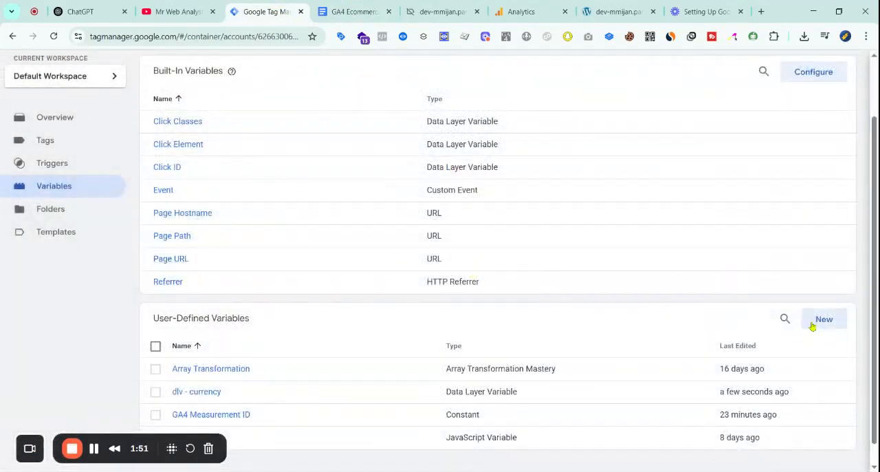
Start a second user-defined variable with Data Layer Variable as its type
click(824, 319)
click(596, 244)
scroll(637, 409, down, 1)
scroll(637, 409, down, 1)
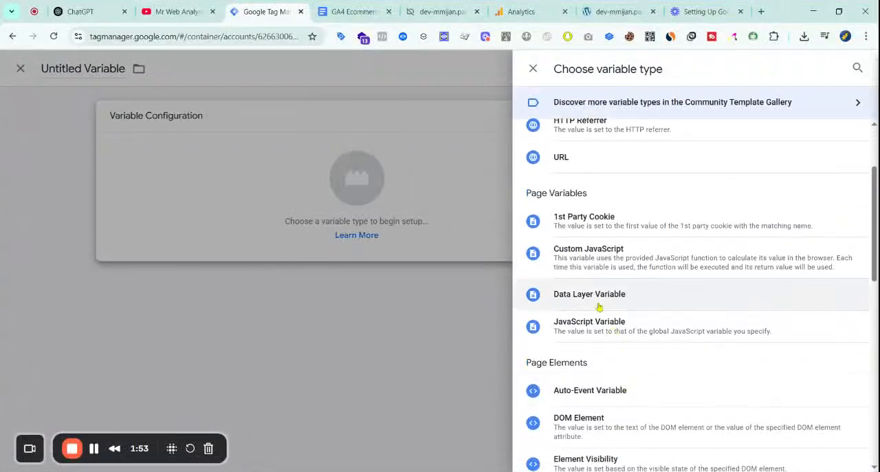
click(599, 308)
Using the tracking document's value row, set the Data Layer Variable Name to ecommerce.value and save the variable as dlv - value
key(ctrl+Tab)
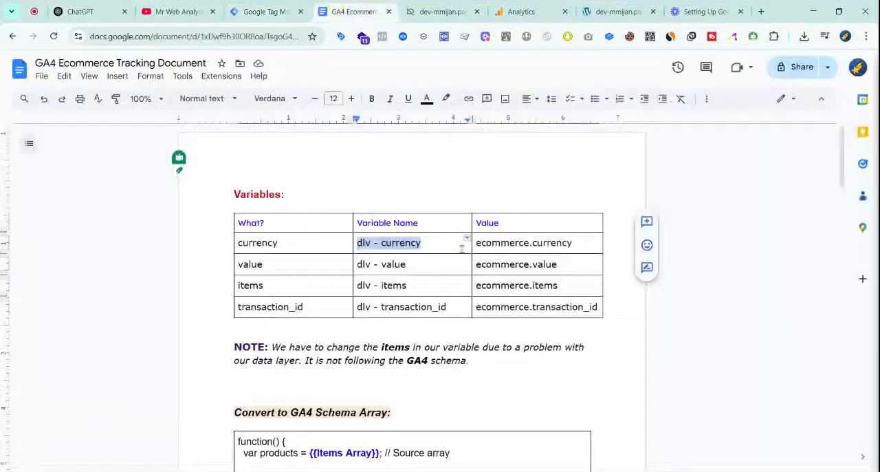
drag(474, 264, 558, 264)
key(ctrl+c)
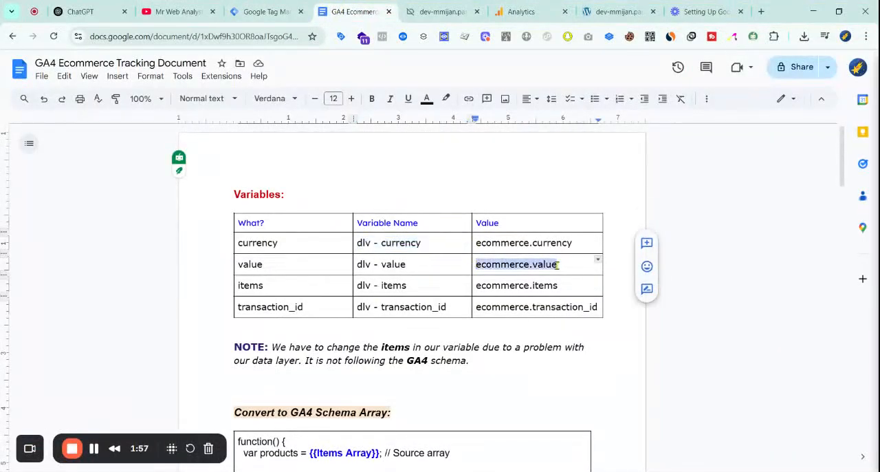
drag(357, 264, 406, 262)
key(ctrl+shift+Tab)
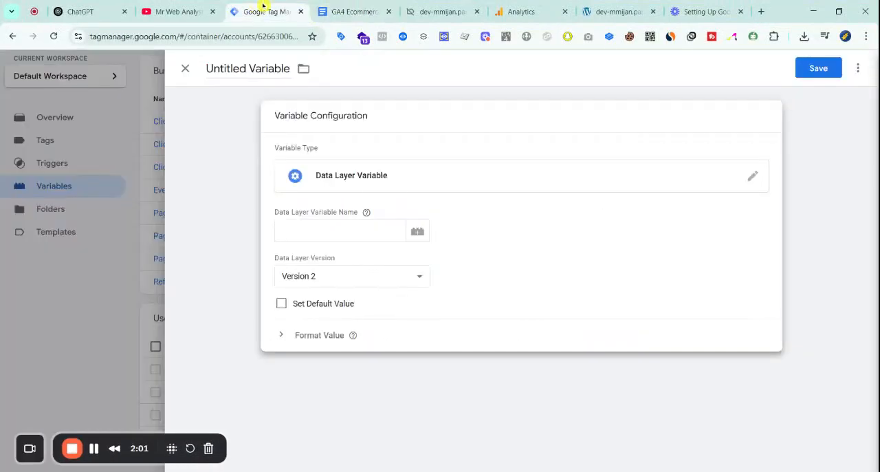
click(310, 228)
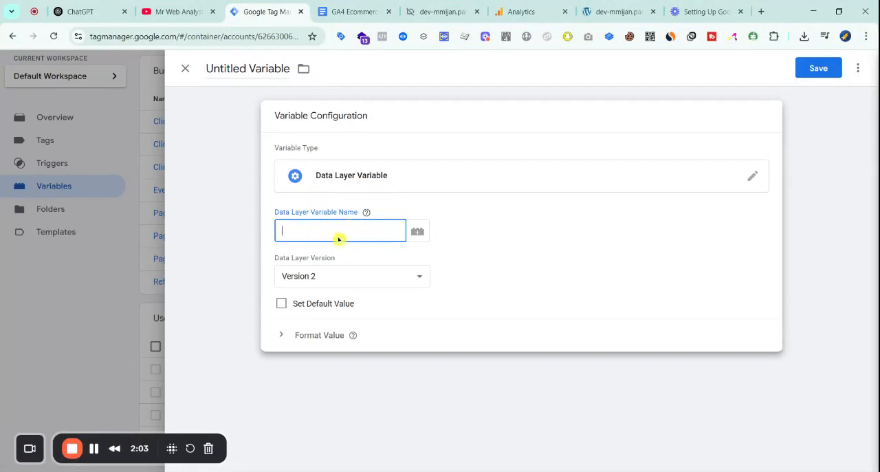
key(ctrl+v)
click(811, 70)
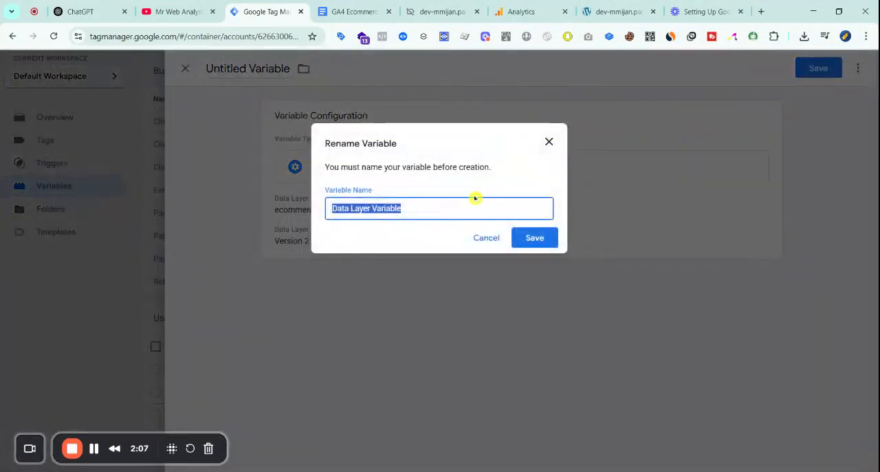
text(dlv - value)
click(546, 236)
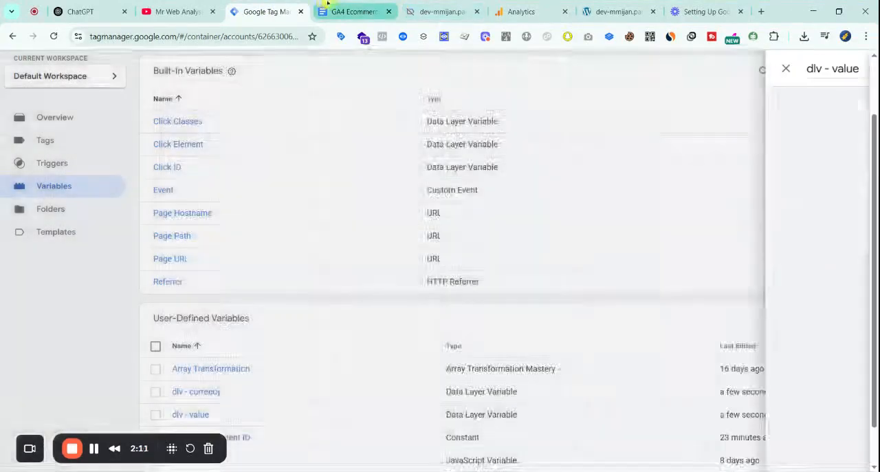
Copy dlv - items and ecommerce.items from the items row of the tracking document's variables table
click(352, 12)
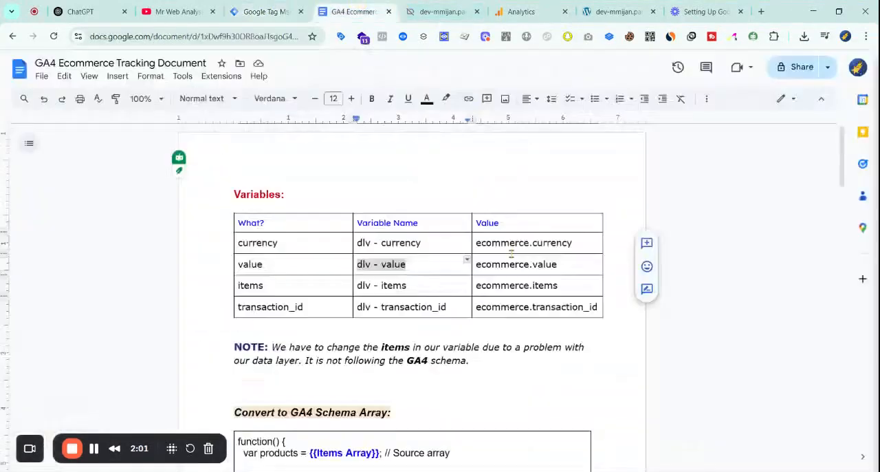
scroll(517, 254, down, 1)
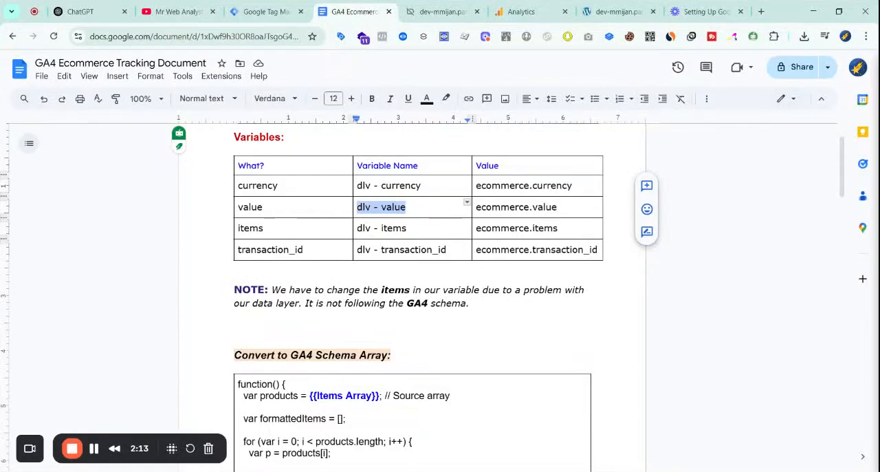
drag(359, 229, 407, 229)
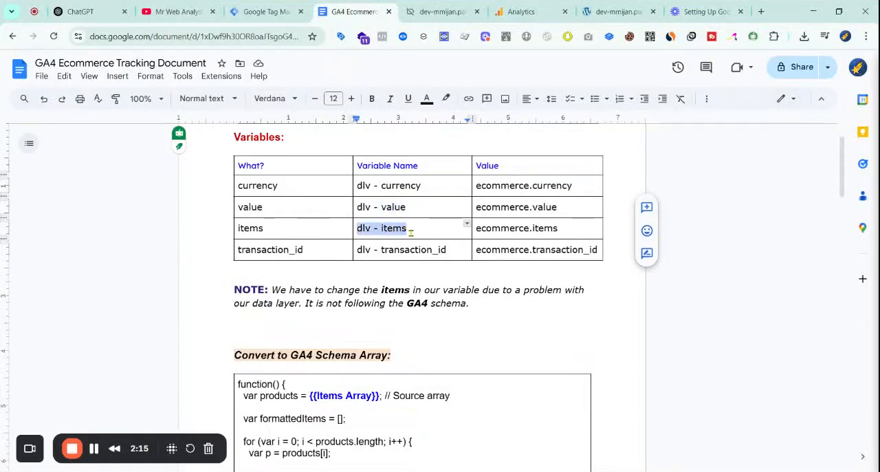
right_click(397, 233)
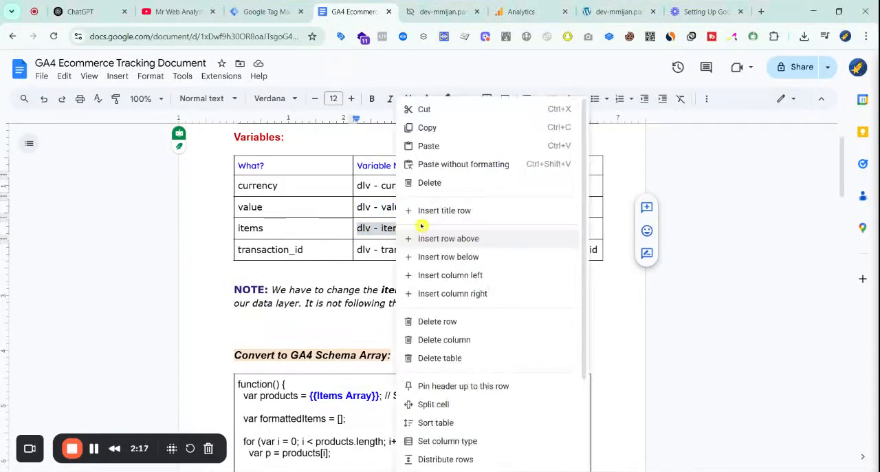
click(439, 128)
drag(477, 231, 557, 229)
right_click(556, 230)
click(585, 126)
Return to Google Tag Manager and start a third user-defined variable of the type Data Layer Variable
click(176, 12)
click(265, 11)
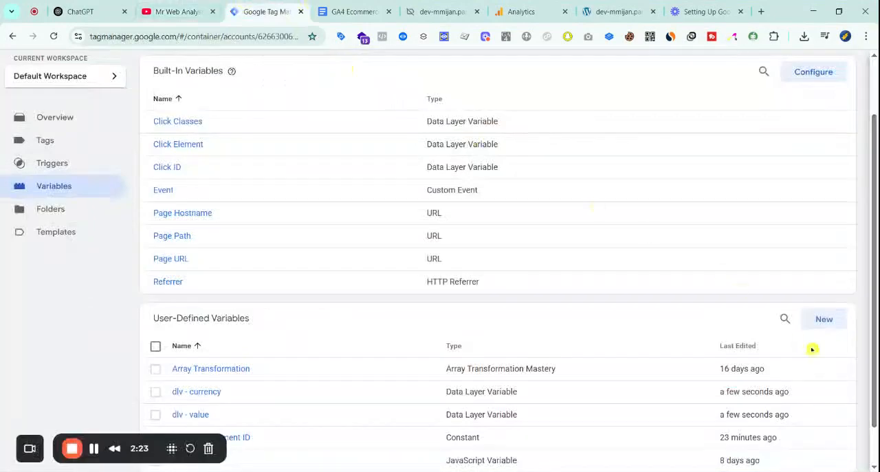
click(823, 319)
click(645, 196)
scroll(628, 363, down, 1)
click(613, 352)
Set the Data Layer Variable Name to ecommerce.items and save the variable as dlv - items
click(341, 230)
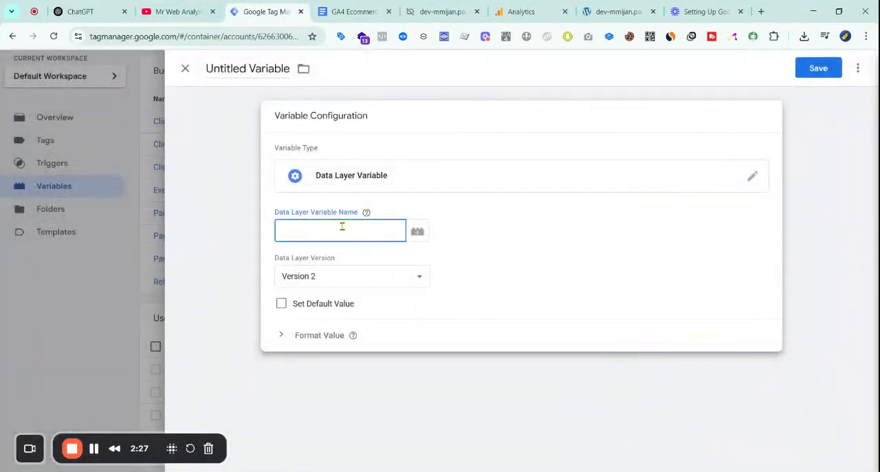
key(ctrl+v)
click(818, 68)
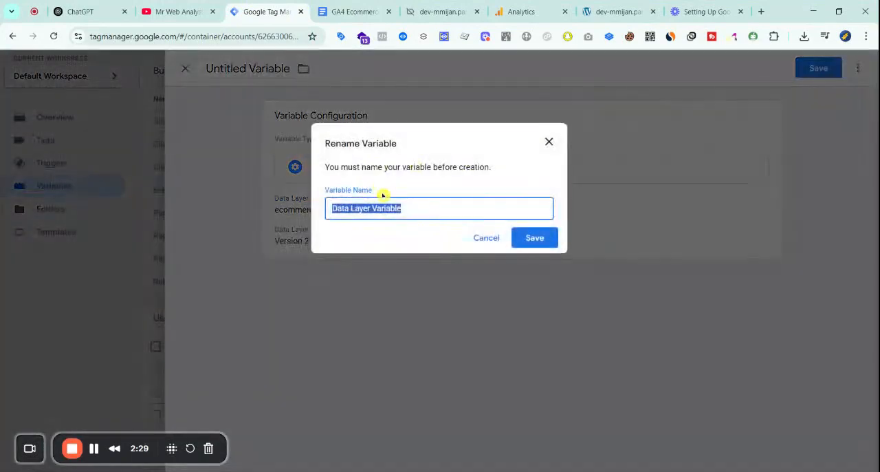
text(dlv - items)
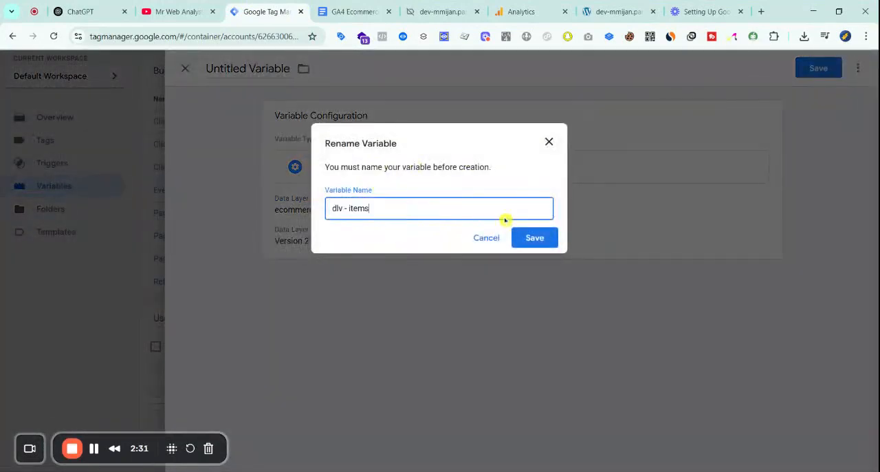
click(531, 238)
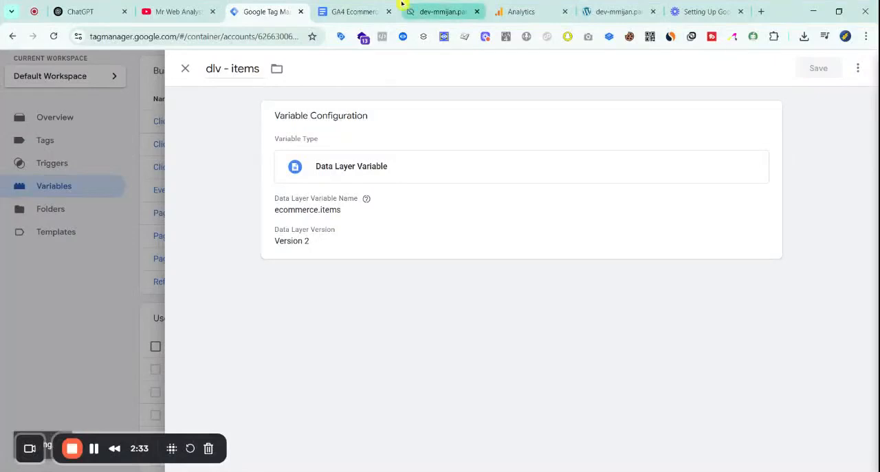
Copy ecommerce.transaction_id and dlv - transaction_id from the transaction_id row of the tracking document's variables table
click(354, 12)
scroll(389, 210, down, 3)
scroll(451, 213, up, 1)
scroll(451, 213, up, 2)
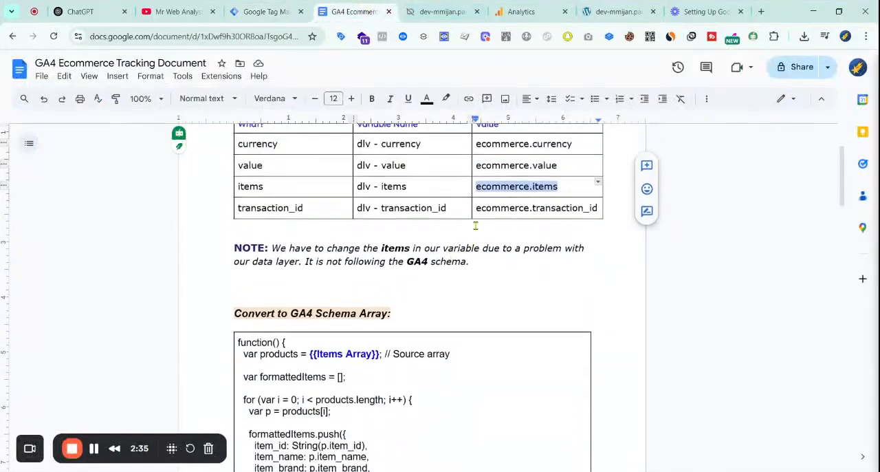
drag(479, 307, 598, 309)
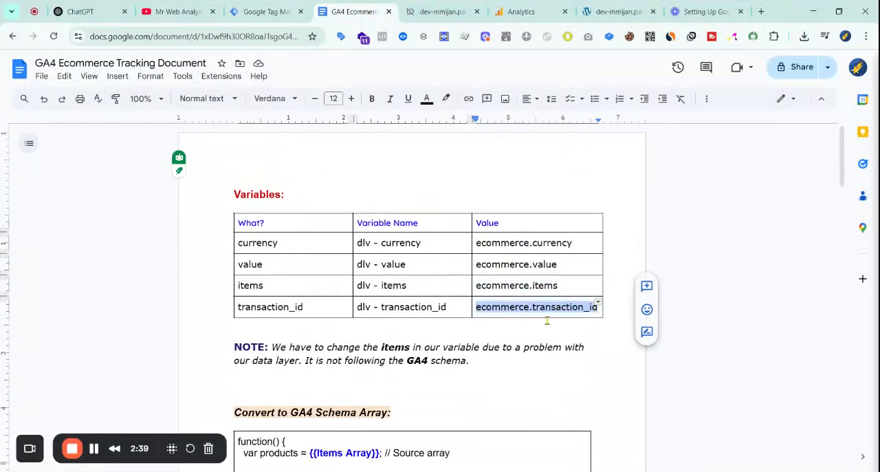
drag(358, 307, 448, 306)
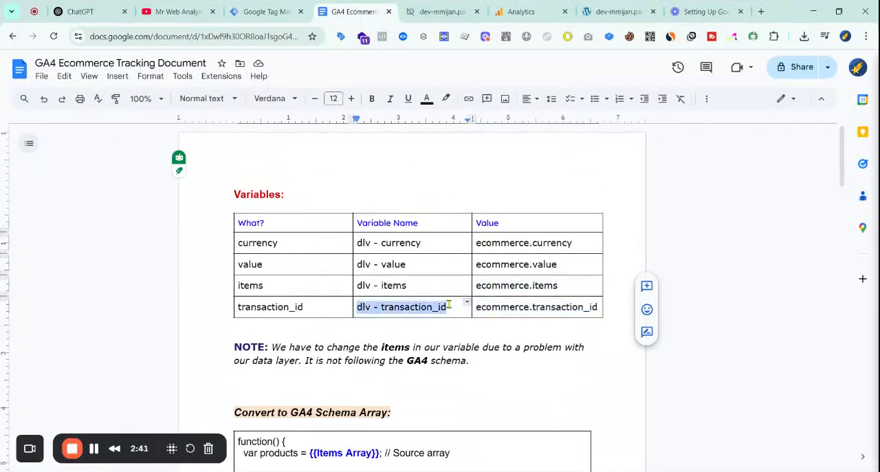
Return to Google Tag Manager and start a fourth user-defined variable of the type Data Layer Variable
click(268, 12)
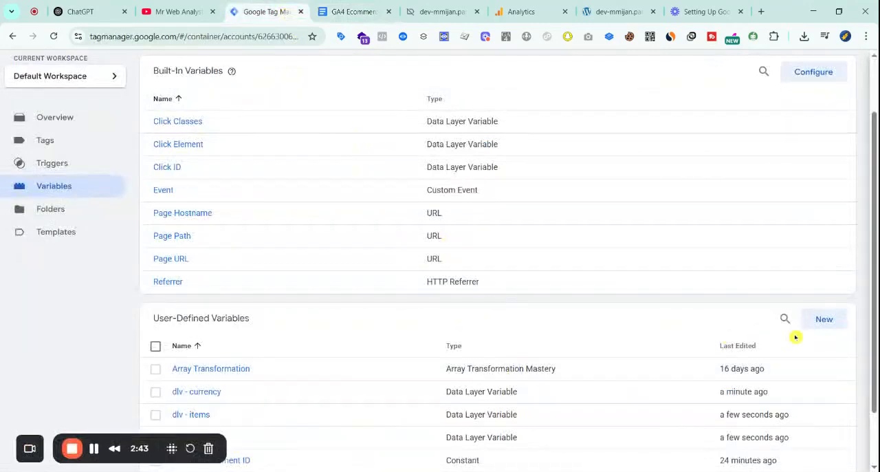
click(823, 319)
click(676, 181)
scroll(741, 385, down, 1)
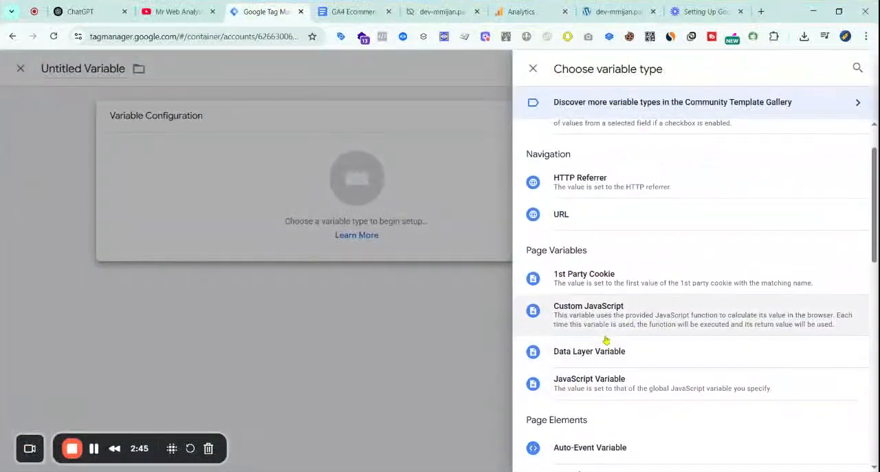
click(605, 348)
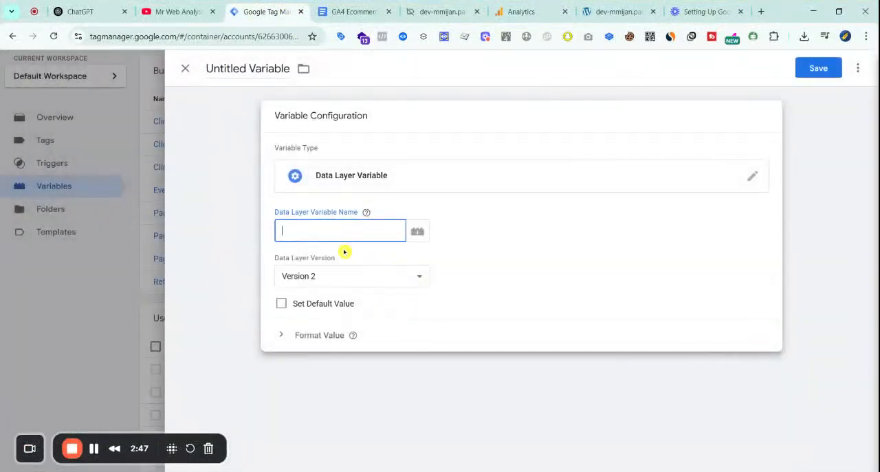
Set the Data Layer Variable Name to ecommerce.transaction_id and save the variable as dlv - transaction_id
key(ctrl+v)
click(818, 68)
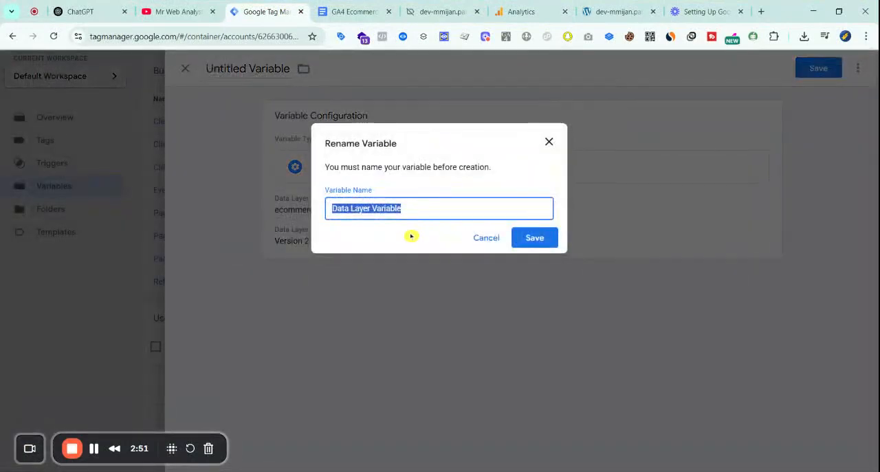
key(ctrl+v)
click(534, 239)
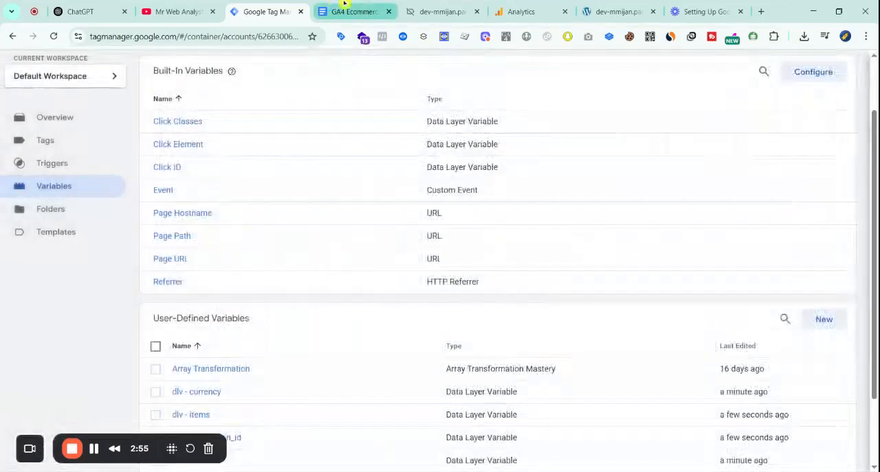
Switch to the tracking document and read the note about changing items, comparing it with the items row of the variables table
click(339, 7)
scroll(387, 311, down, 3)
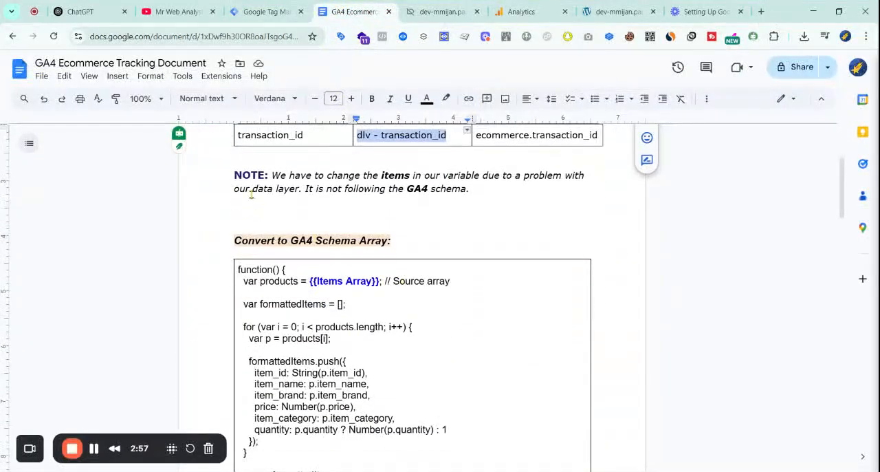
scroll(389, 270, up, 2)
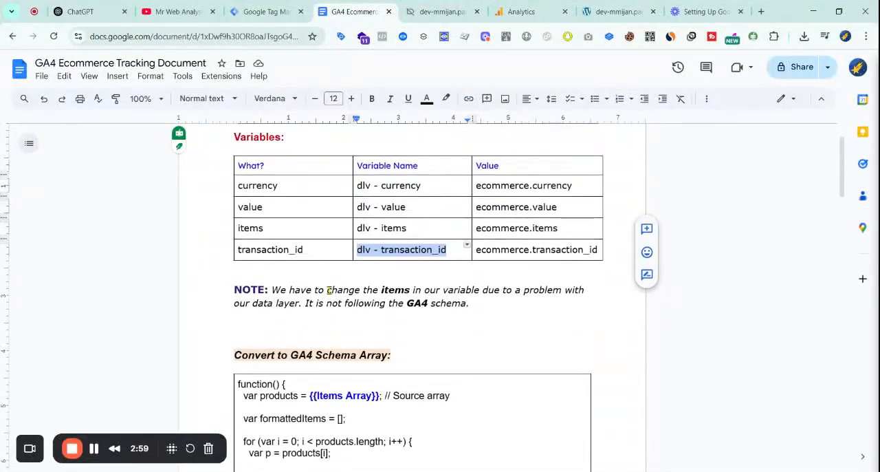
scroll(326, 304, down, 2)
scroll(326, 310, up, 2)
scroll(328, 314, down, 1)
scroll(355, 320, up, 2)
scroll(356, 320, down, 2)
scroll(355, 319, up, 2)
click(419, 285)
click(307, 283)
triple_click(399, 289)
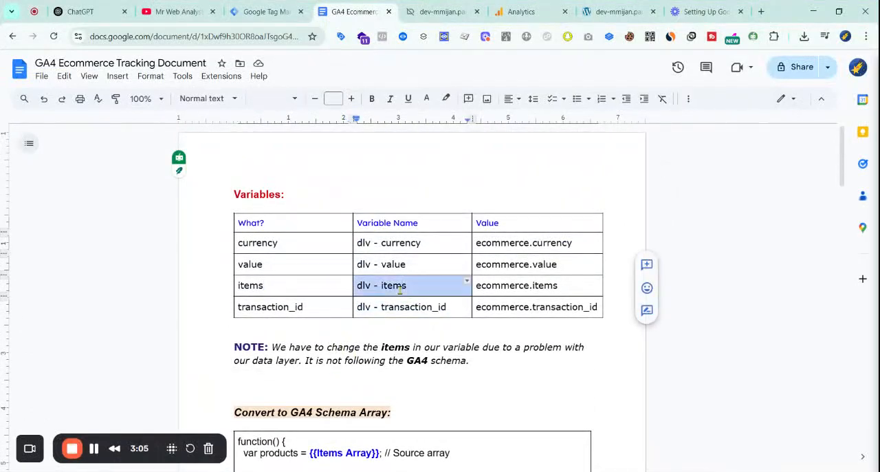
Copy the complete function under the Convert to GA4 Schema Array heading in the tracking document
scroll(321, 404, down, 2)
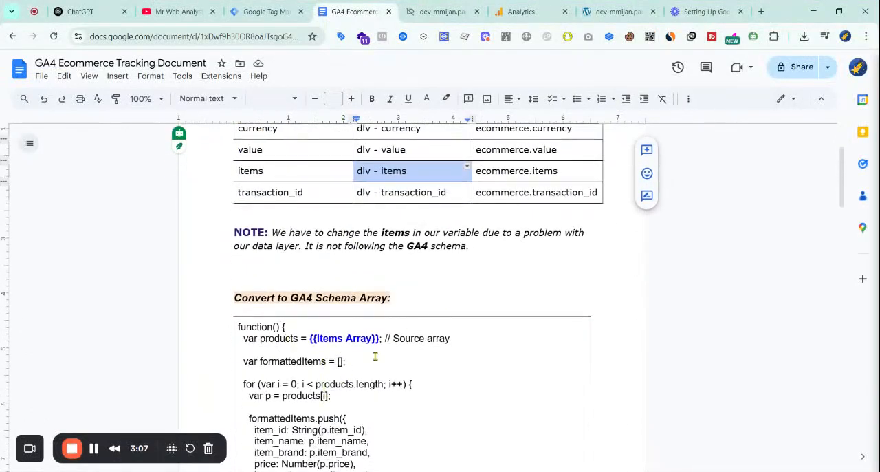
scroll(378, 361, down, 3)
scroll(391, 373, down, 1)
scroll(407, 314, up, 2)
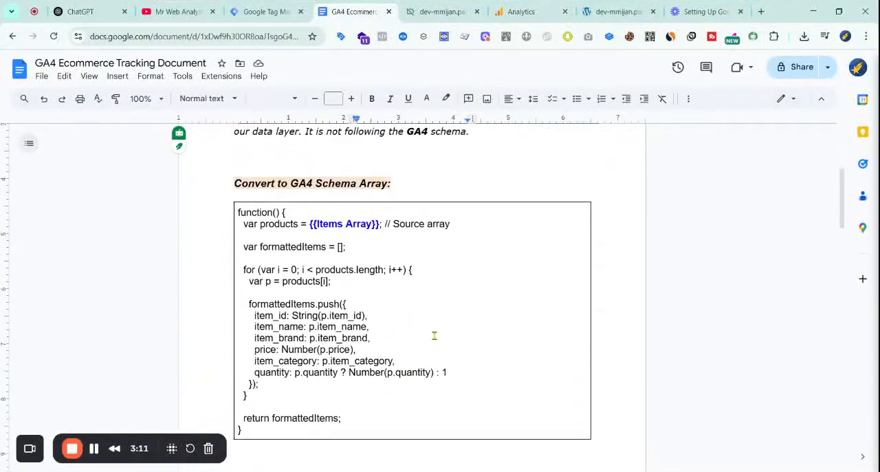
scroll(434, 334, up, 1)
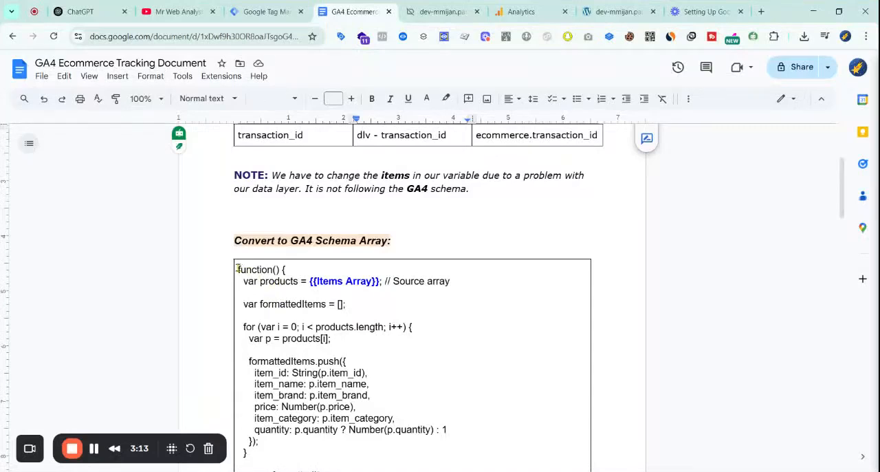
drag(238, 270, 337, 462)
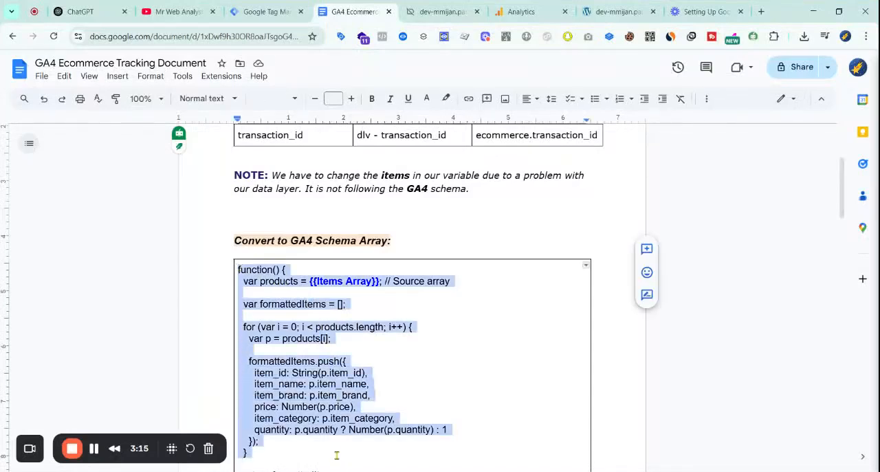
scroll(337, 458, down, 2)
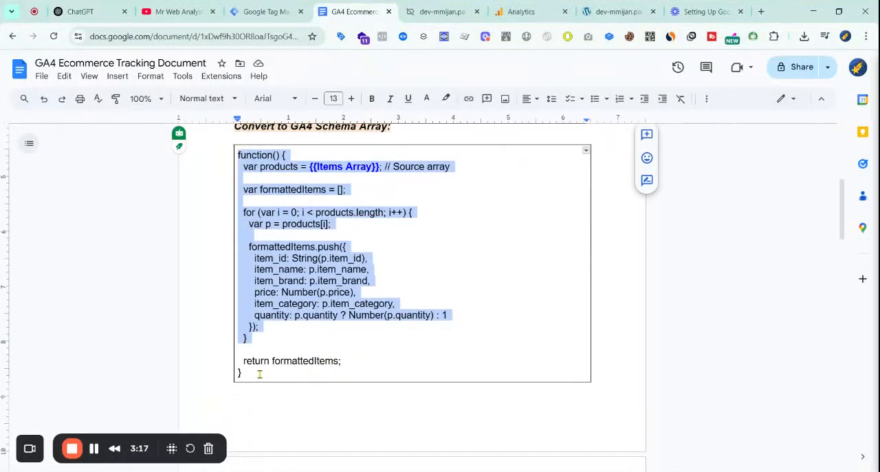
shift+click(255, 373)
right_click(272, 344)
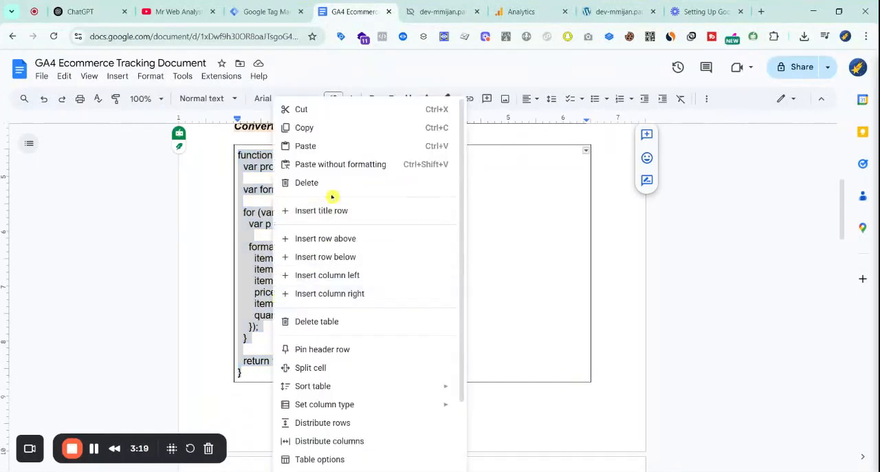
click(303, 128)
Return to Google Tag Manager and start a new user-defined variable of the type Custom JavaScript
click(275, 11)
scroll(832, 250, down, 2)
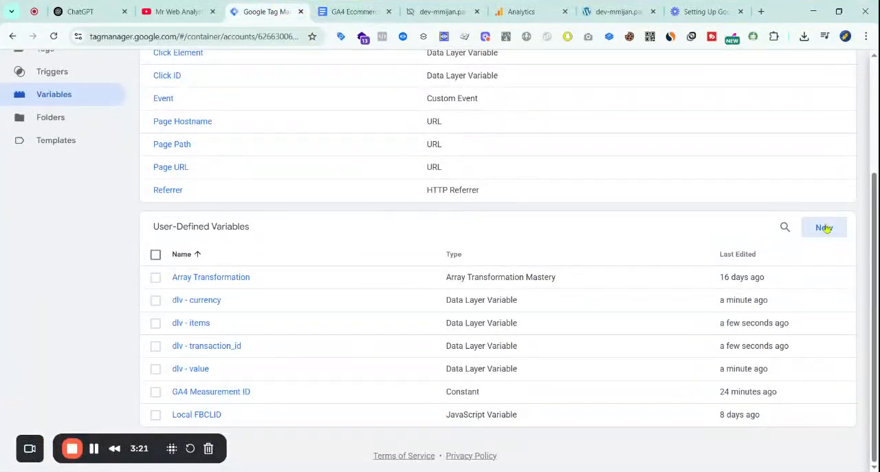
click(824, 227)
click(534, 228)
scroll(674, 293, down, 2)
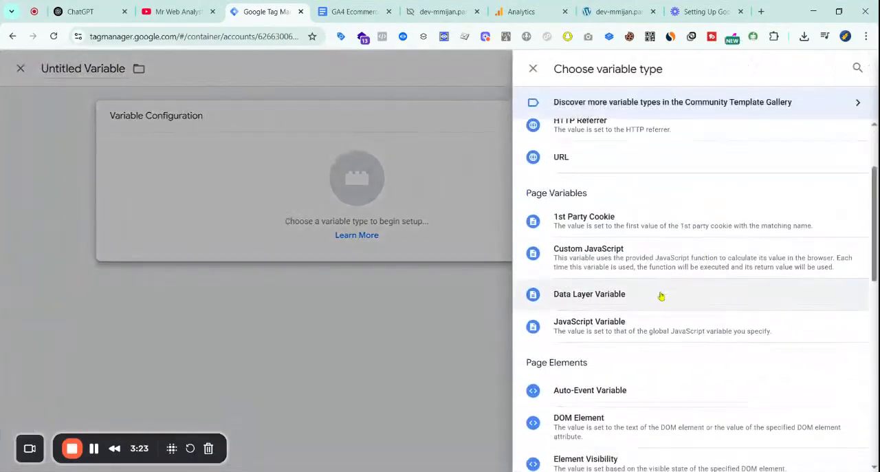
click(663, 265)
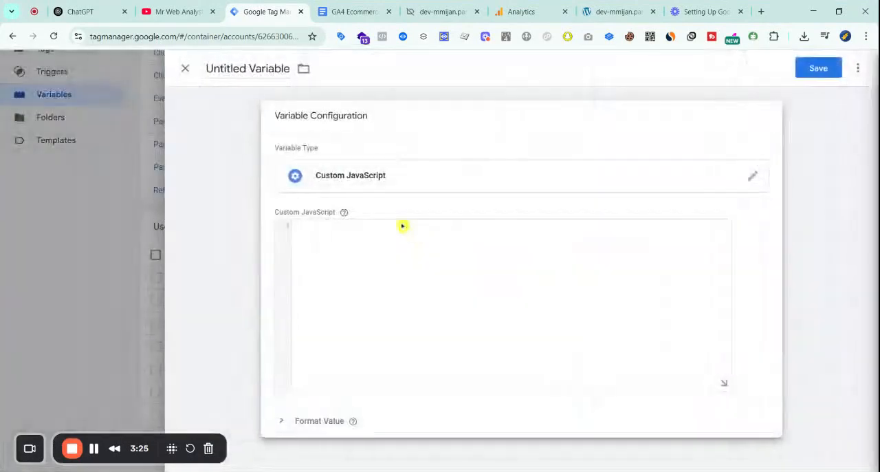
Paste the copied function as the Custom JavaScript code and replace its {{Items Array}} reference with the dlv - items variable
key(ctrl+v)
scroll(440, 275, up, 2)
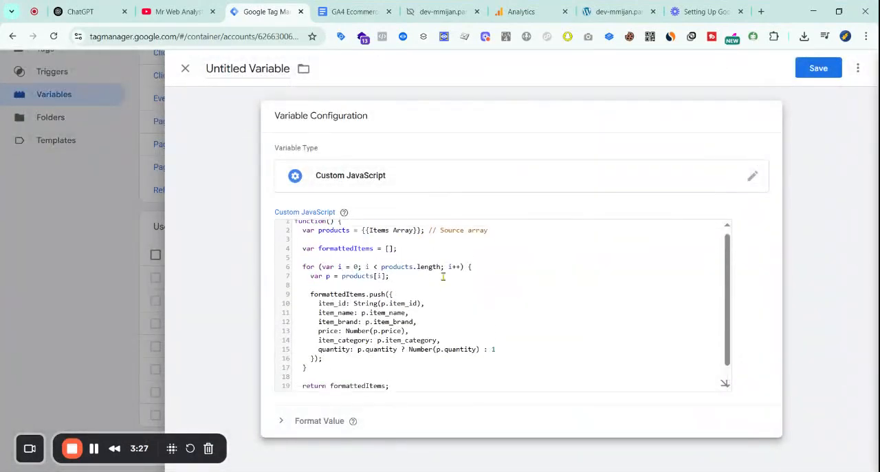
drag(361, 235, 405, 236)
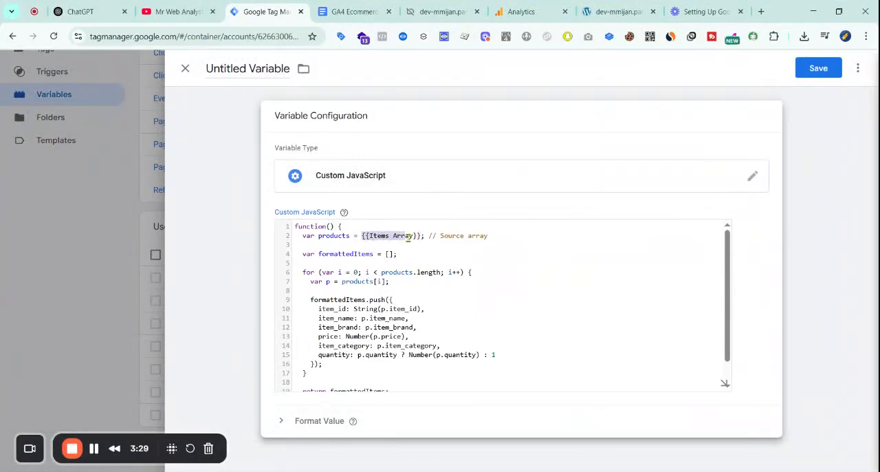
text({{)
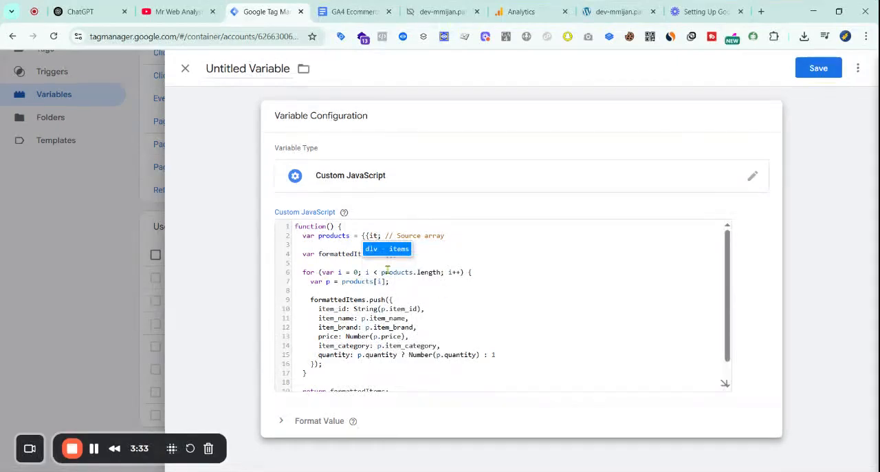
click(395, 250)
scroll(469, 256, down, 2)
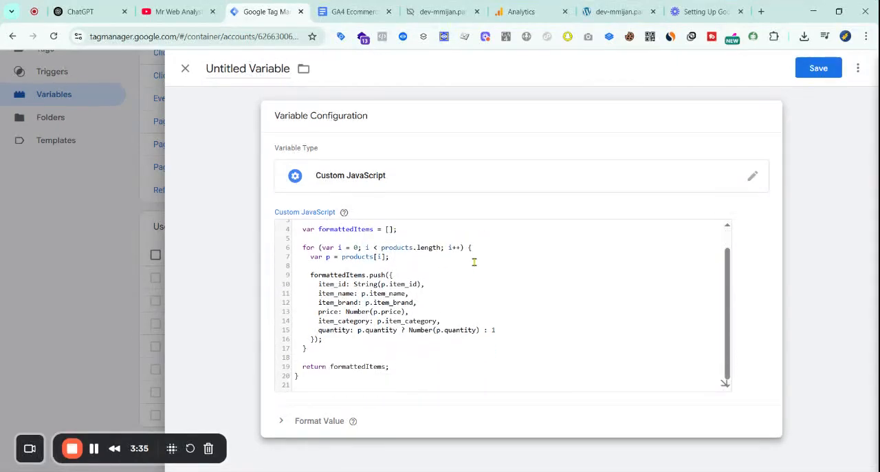
click(354, 11)
scroll(438, 257, up, 5)
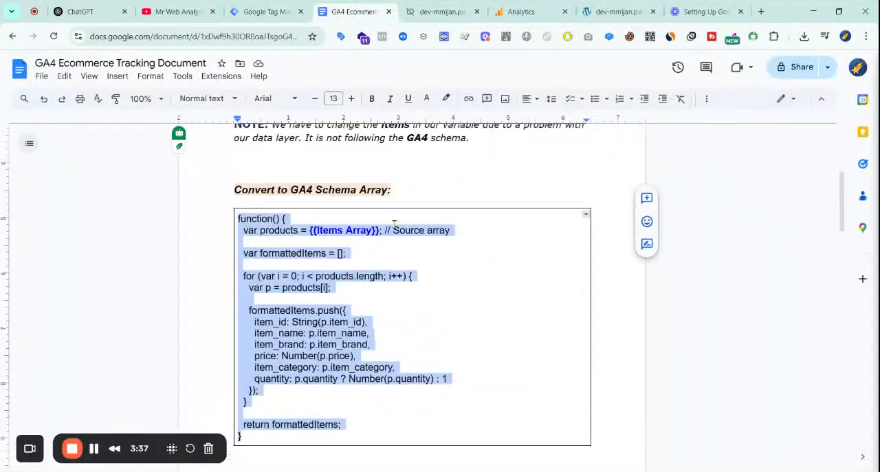
double_click(495, 284)
shift+click(557, 285)
click(268, 11)
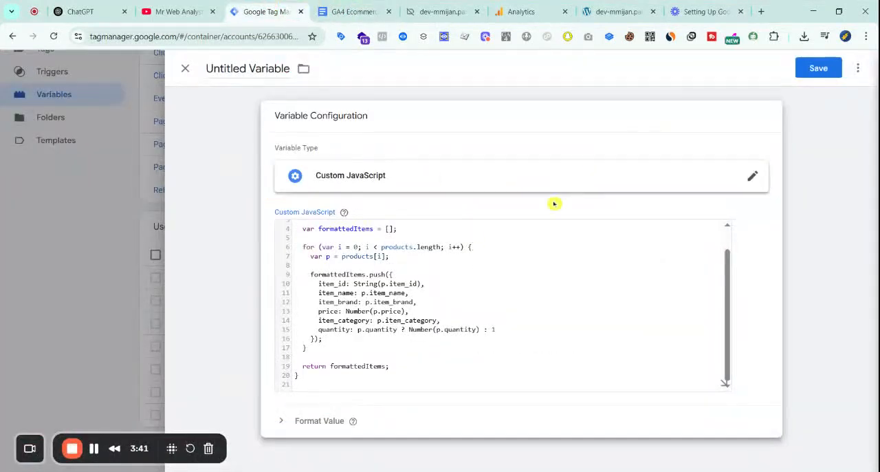
Save the Custom JavaScript variable under the name cJS - ItemsArray
click(817, 68)
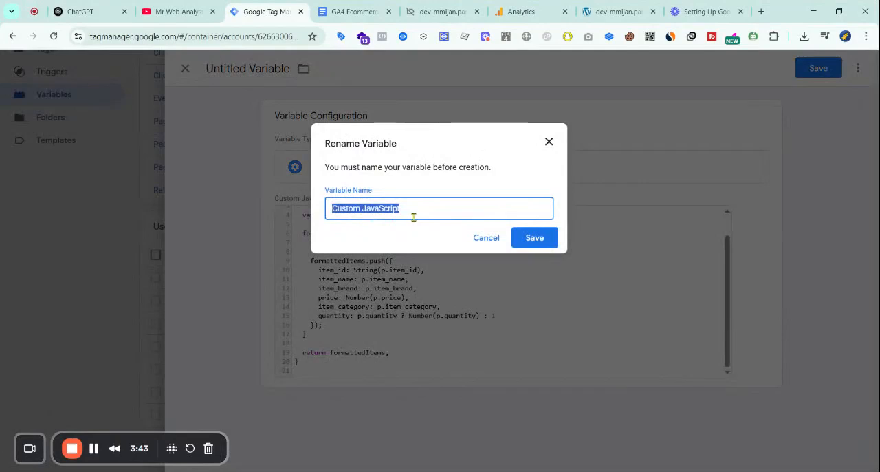
text(cJS - ItemsArray)
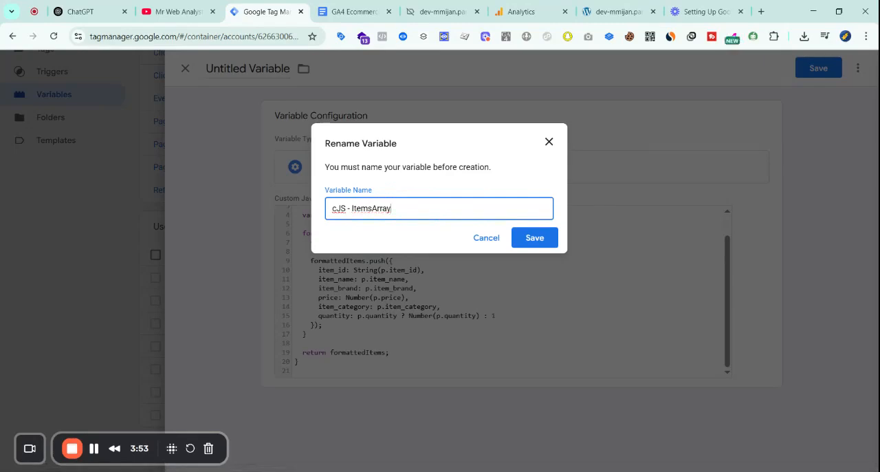
click(540, 237)
Switch to the tracking document and locate its Triggers list
click(363, 11)
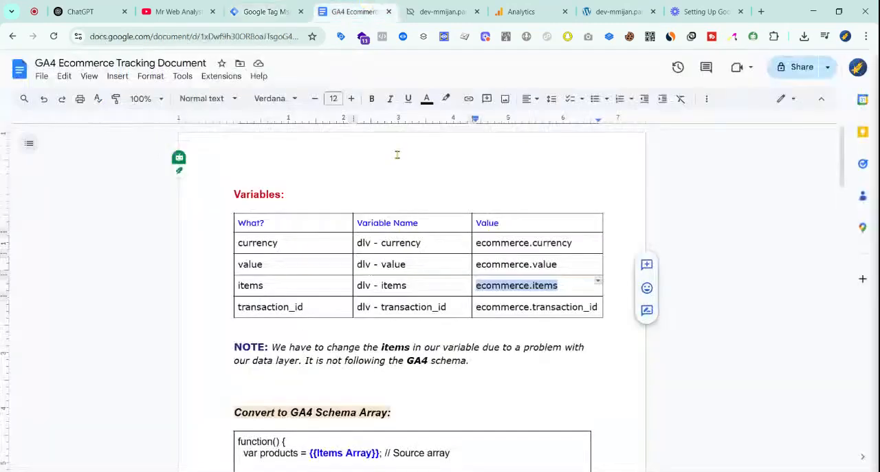
scroll(434, 302, down, 6)
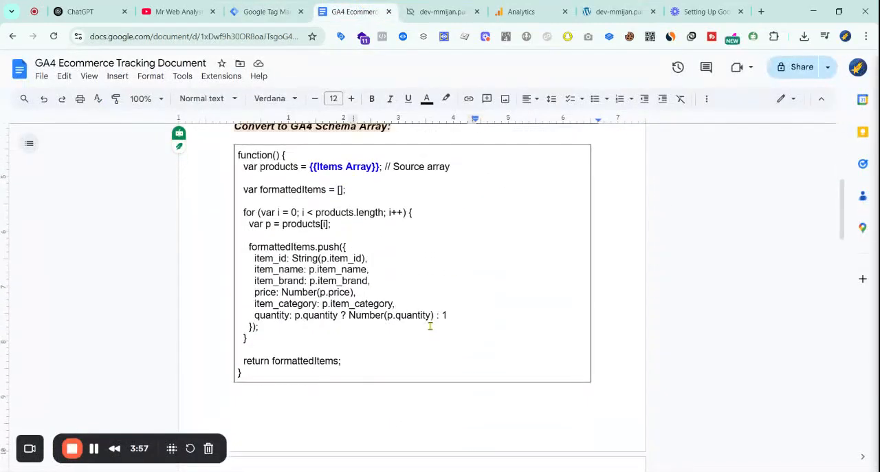
scroll(437, 339, down, 2)
drag(234, 244, 282, 244)
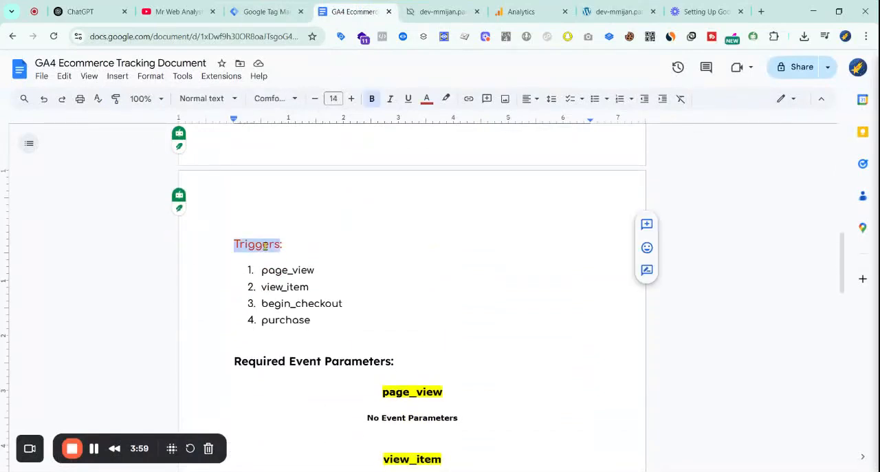
Switch to Google Tag Manager and start a new trigger of the type Custom Event
click(265, 8)
scroll(389, 261, up, 5)
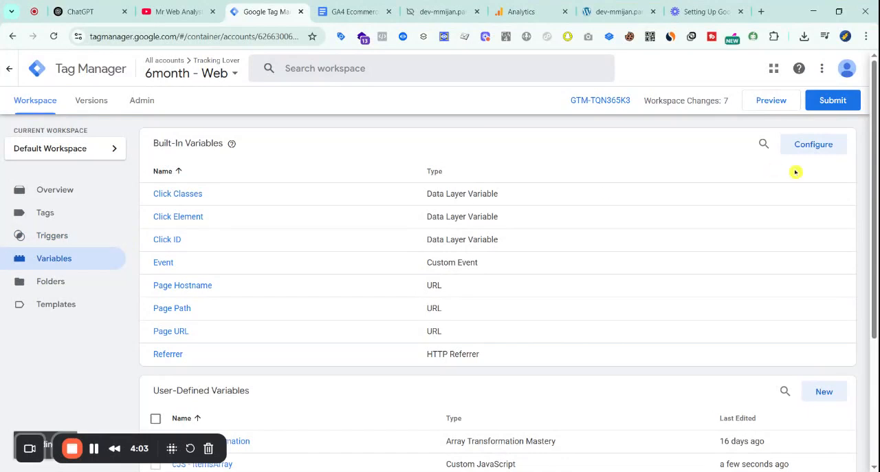
click(71, 236)
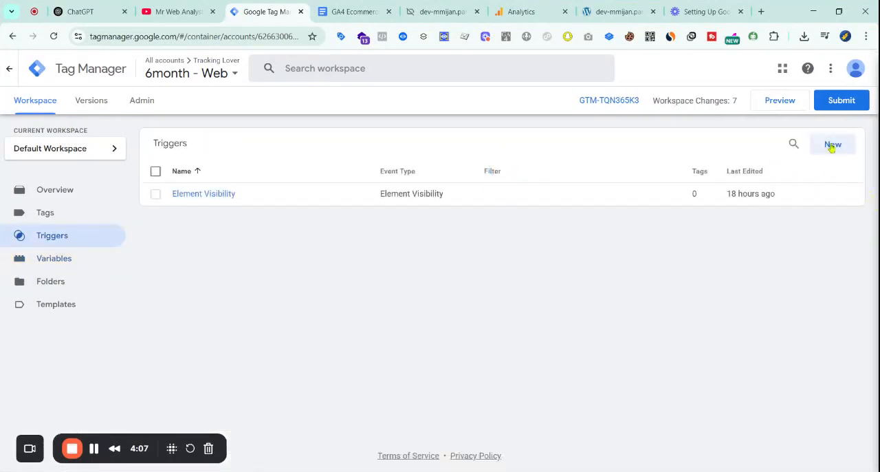
click(831, 144)
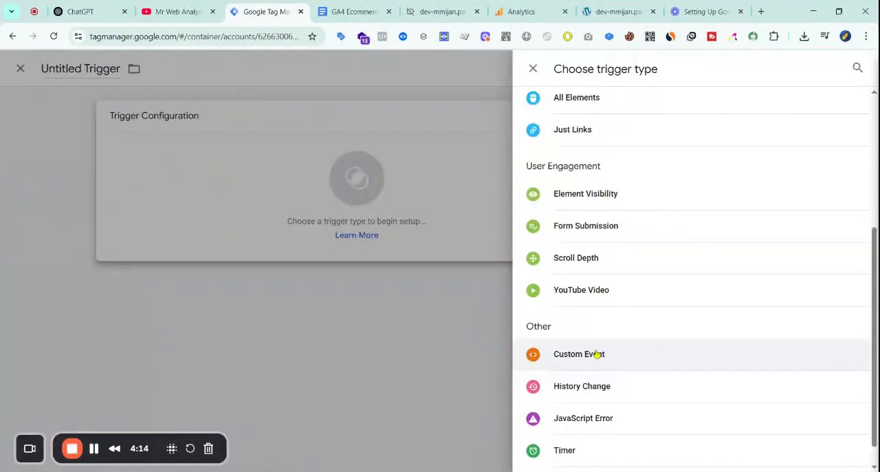
click(597, 354)
click(319, 234)
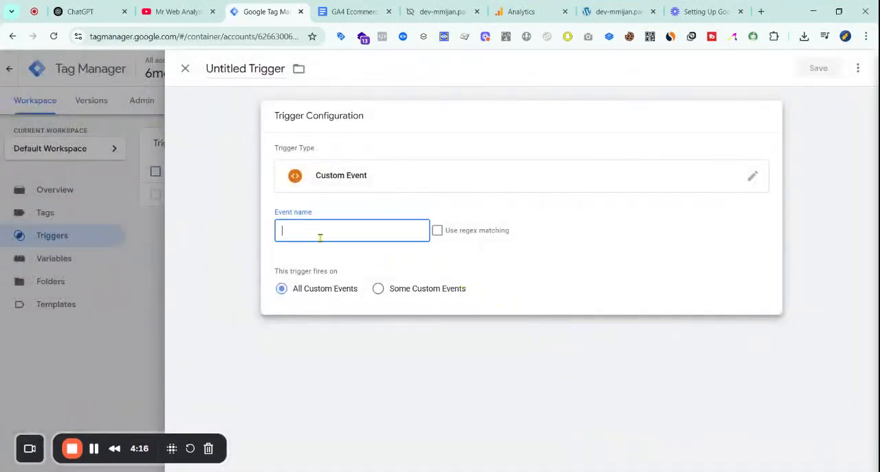
Copy page_view from the tracking document's Triggers list and paste it as the new trigger's event name
click(372, 12)
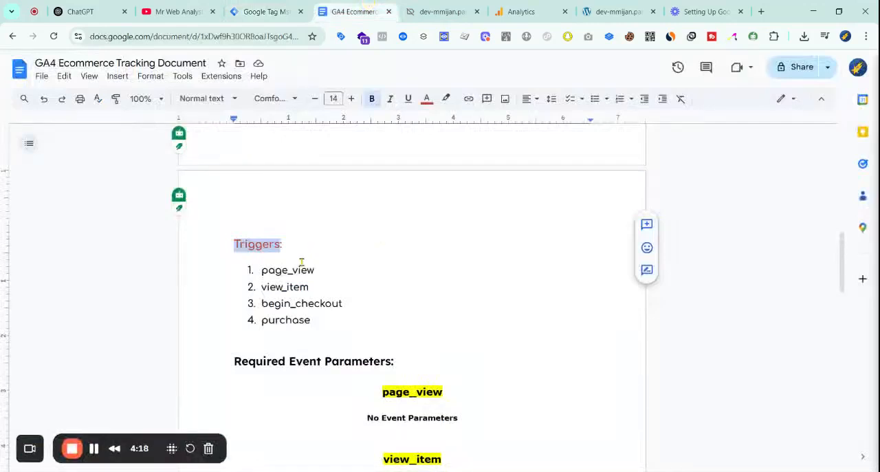
drag(314, 269, 258, 270)
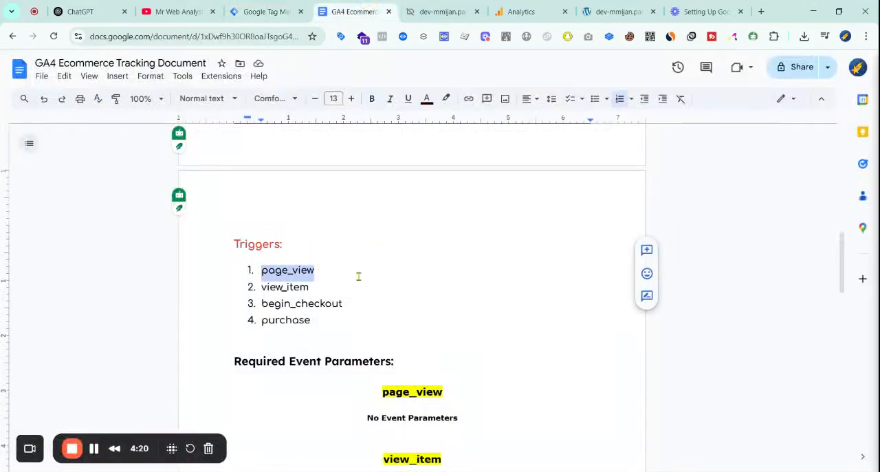
key(ctrl+c)
click(269, 11)
key(ctrl+v)
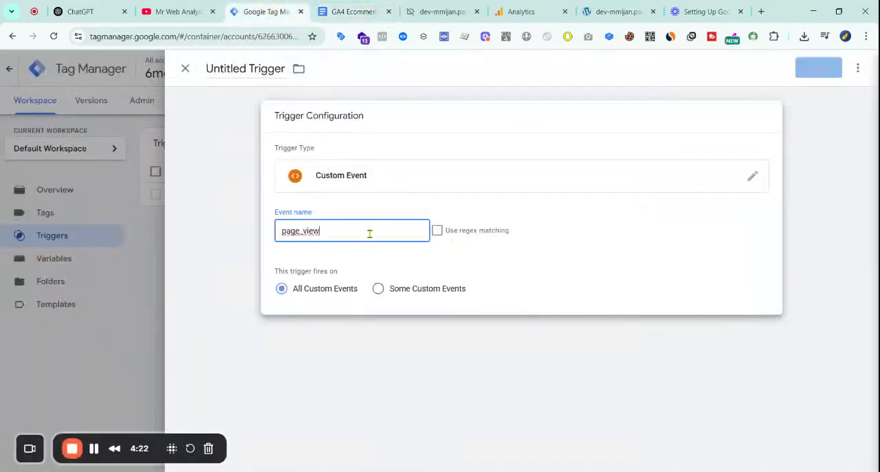
Save the trigger under the name Event - page_view
click(806, 73)
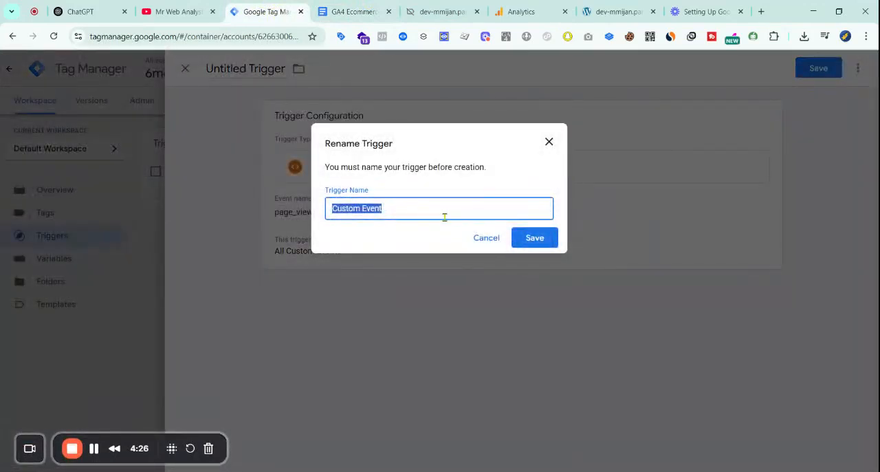
text(Event -)
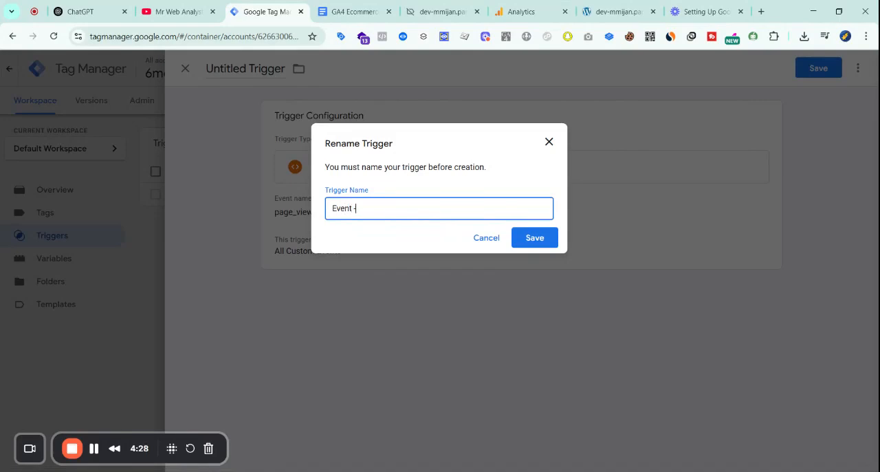
click(533, 238)
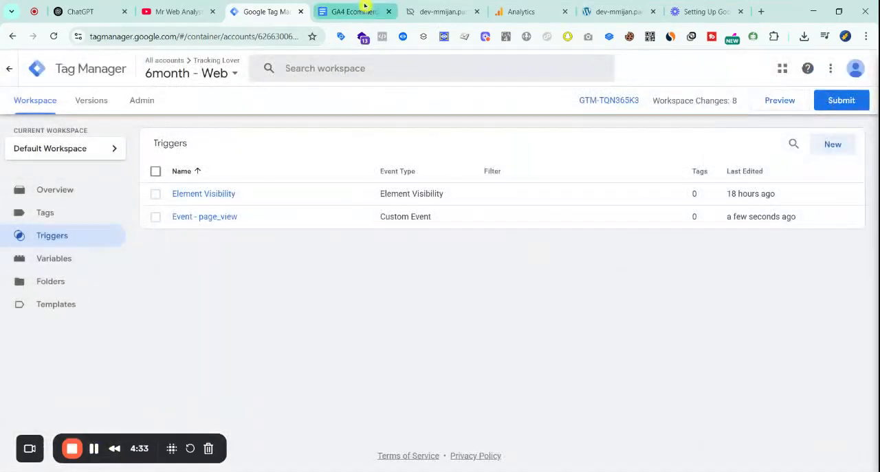
Copy view_item from the tracking document's Triggers list and return to Google Tag Manager
key(ctrl+Tab)
right_click(284, 287)
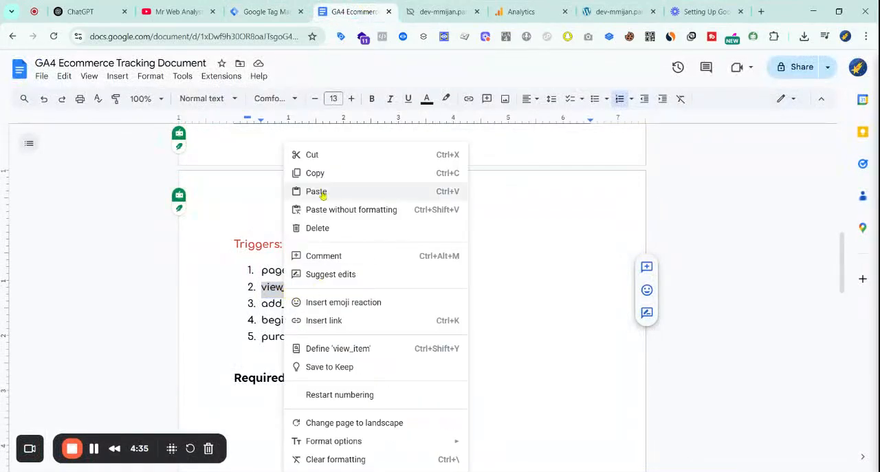
click(329, 171)
click(242, 7)
Open the Event - page_view trigger and make a copy of it
click(833, 144)
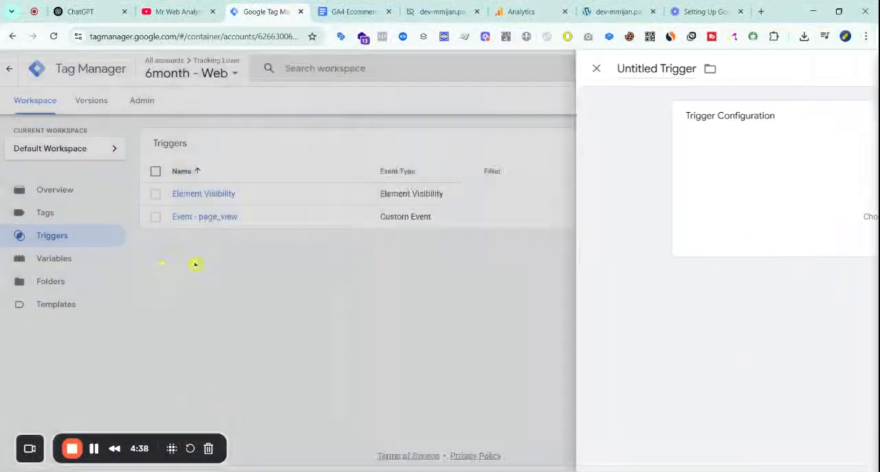
click(198, 262)
click(215, 219)
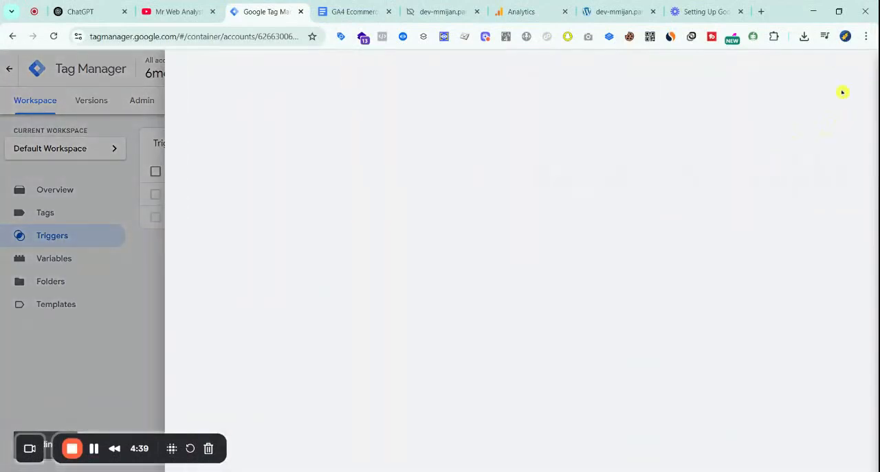
click(859, 68)
click(822, 95)
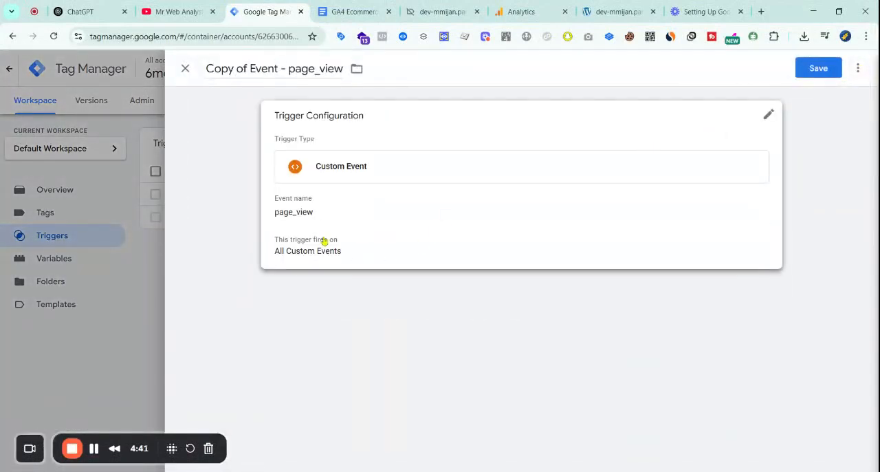
Set the copied trigger's event name to view_item, rename it Event - view_item and save it
double_click(319, 230)
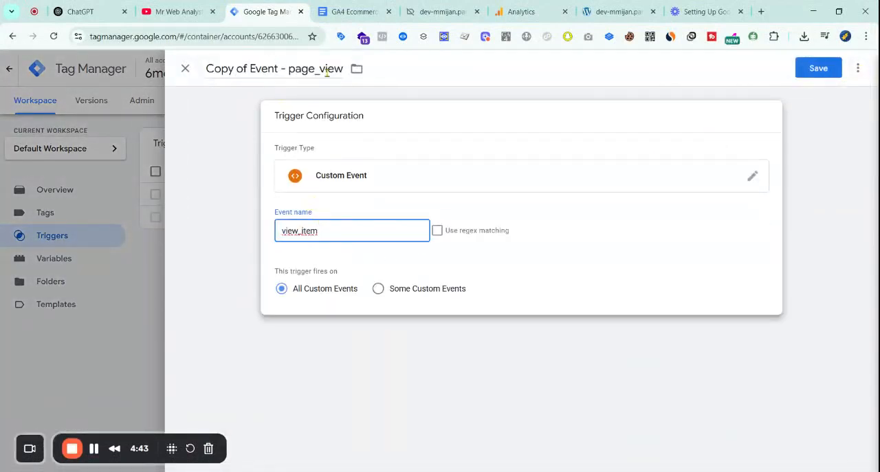
click(290, 74)
double_click(315, 69)
text(view_item)
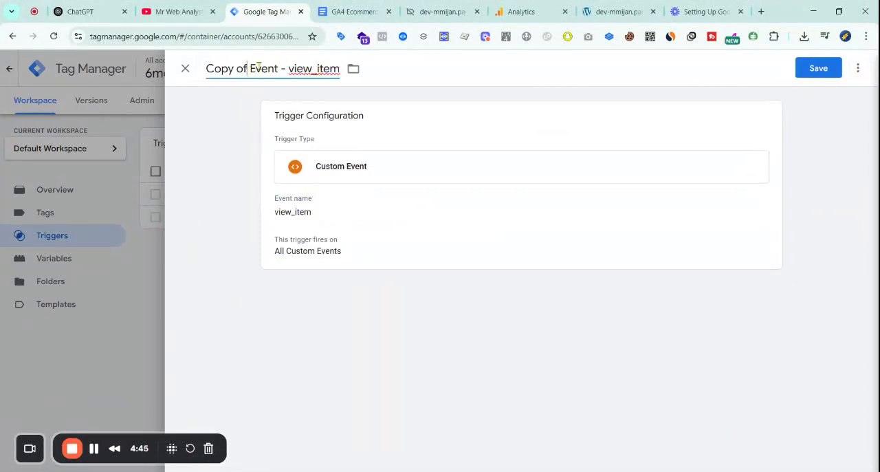
key(BackSpace)
key(BackSpace)
key(BackSpace)
key(BackSpace)
key(BackSpace)
key(BackSpace)
key(BackSpace)
key(BackSpace)
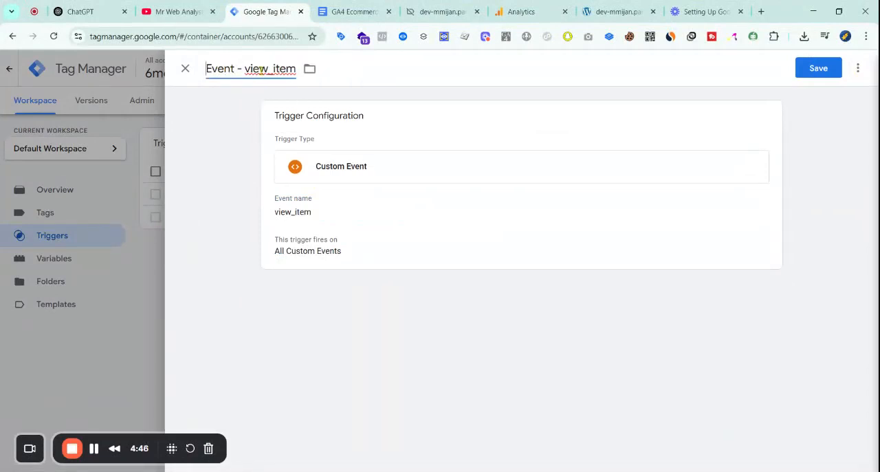
click(817, 68)
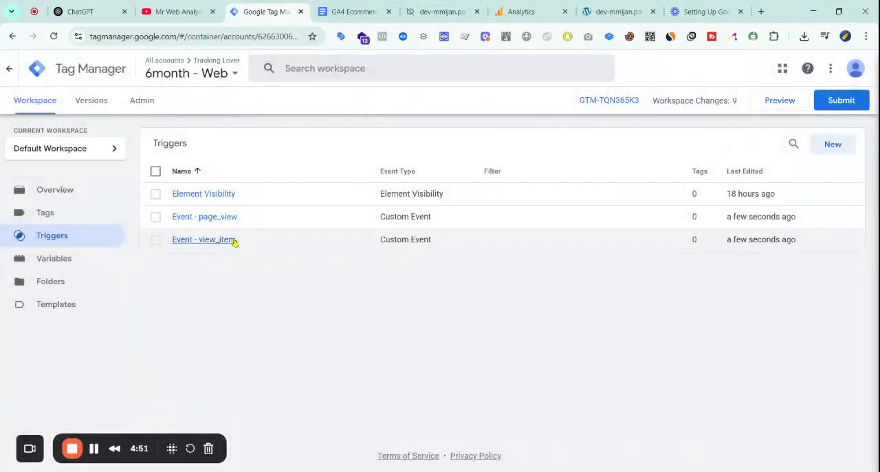
Open the Event - view_item trigger and make a copy of it
click(205, 240)
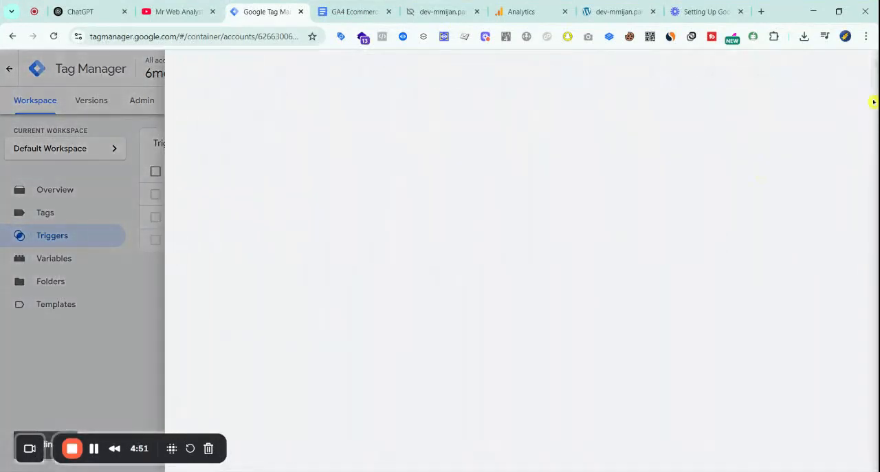
click(858, 68)
click(813, 95)
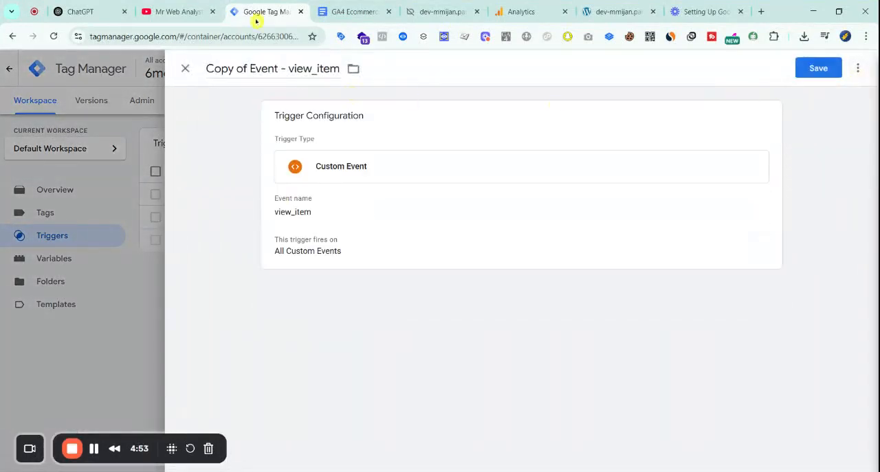
Copy add_to_cart from the tracking document and set it as the duplicated trigger's event name
click(323, 11)
double_click(278, 304)
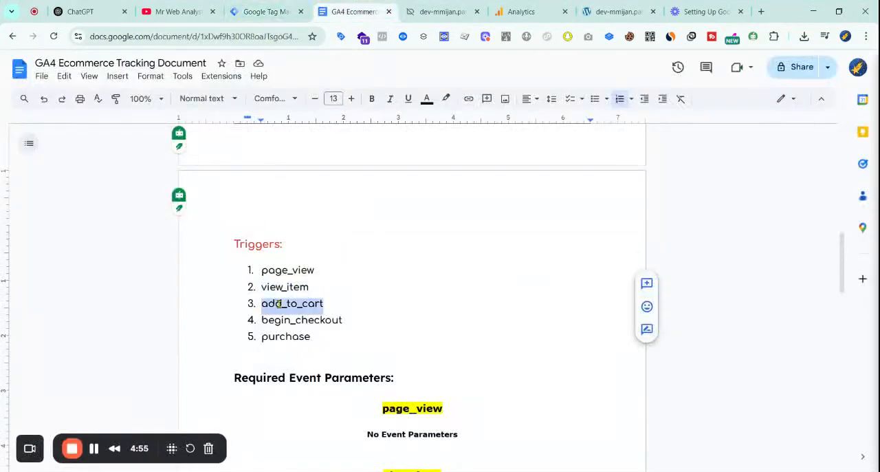
key(ctrl+c)
click(268, 11)
click(367, 211)
click(300, 230)
key(ctrl+v)
key(ctrl+a)
key(ctrl+v)
Rename the duplicated trigger Event - add_to_cart and save it
double_click(306, 69)
key(ctrl+v)
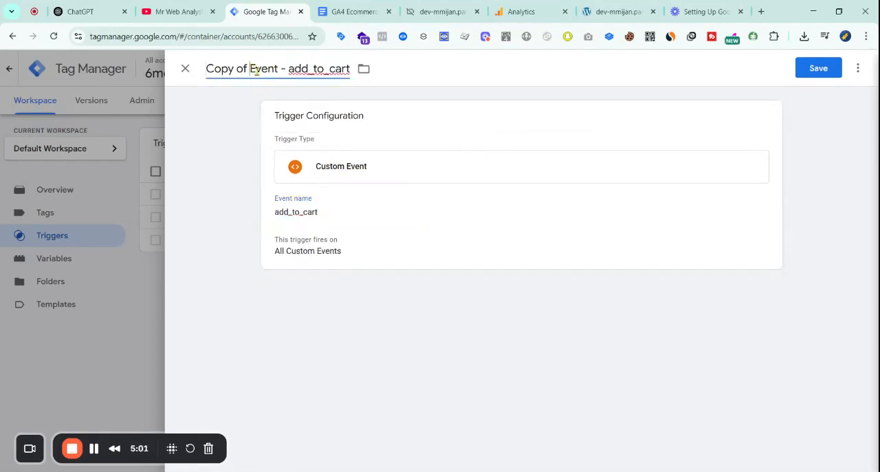
key(BackSpace)
key(BackSpace)
key(BackSpace)
key(BackSpace)
key(BackSpace)
key(BackSpace)
key(BackSpace)
key(BackSpace)
click(826, 69)
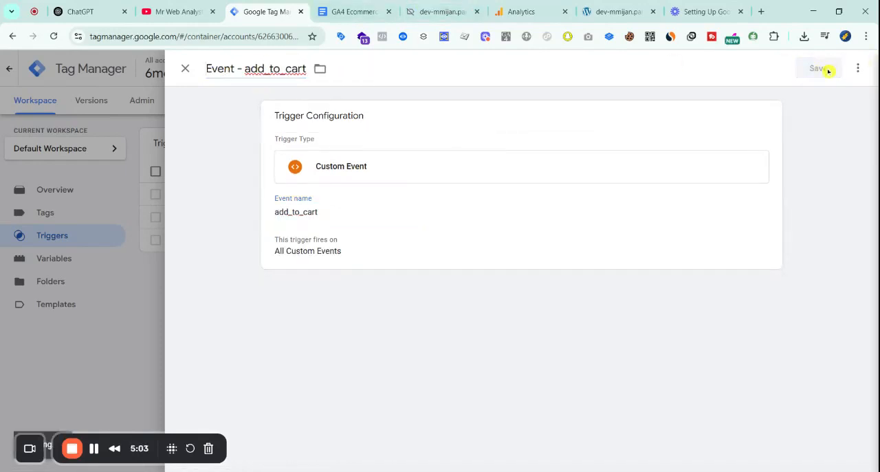
Copy begin_checkout from the tracking document's Triggers list and return to Google Tag Manager
click(350, 12)
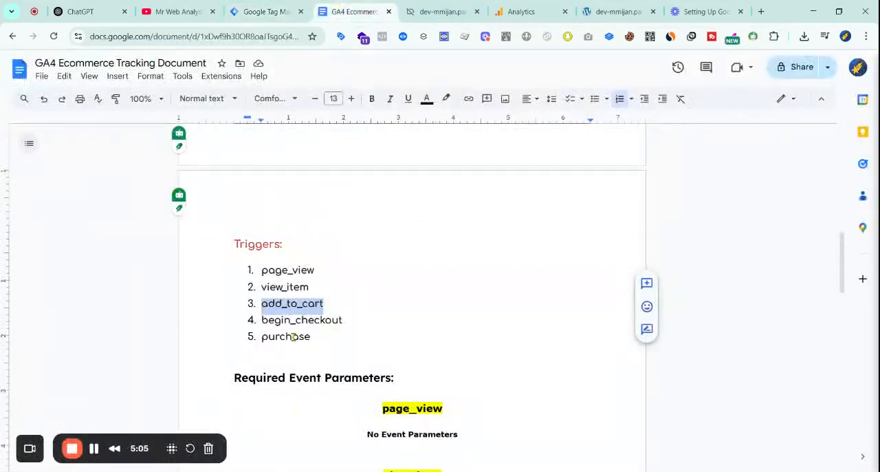
double_click(290, 320)
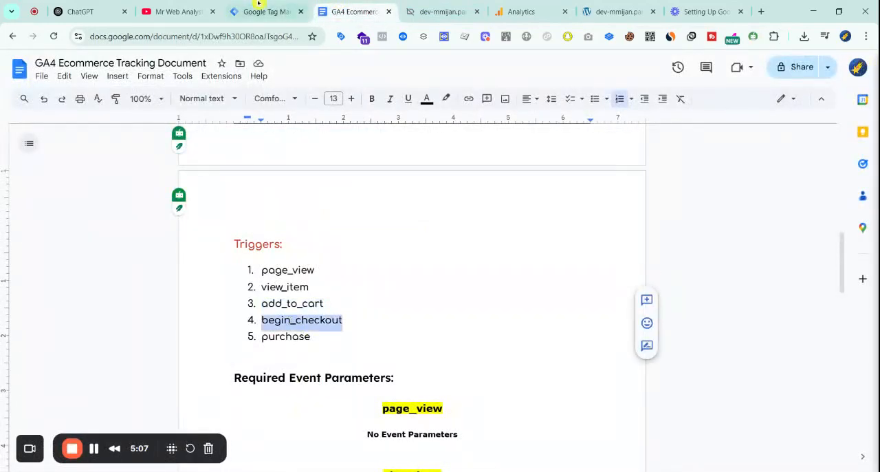
click(260, 8)
Create a new Custom Event trigger with begin_checkout as its event name
click(833, 143)
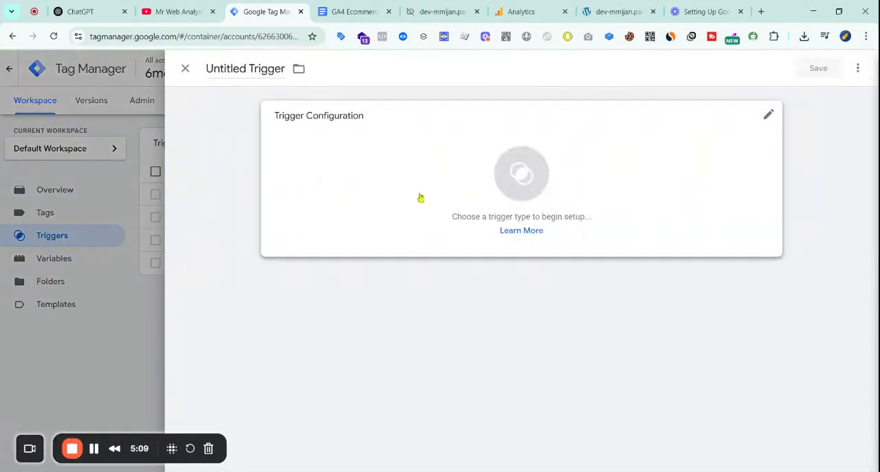
click(393, 206)
scroll(603, 387, down, 3)
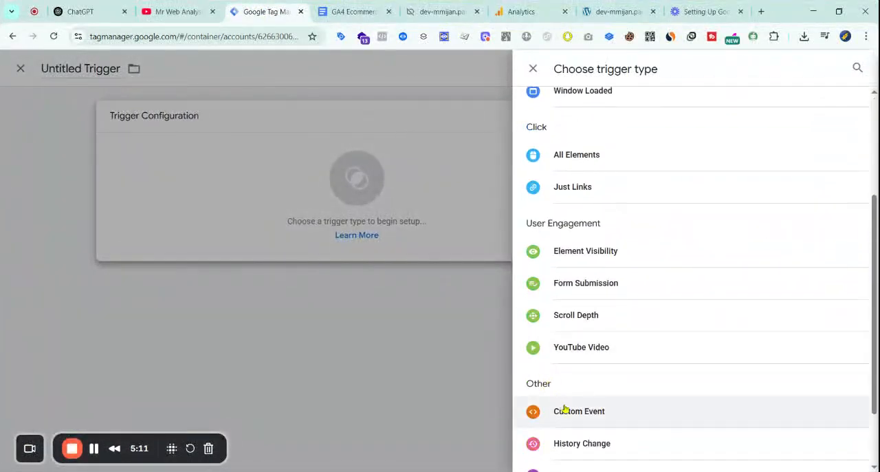
click(565, 411)
click(363, 232)
key(ctrl+v)
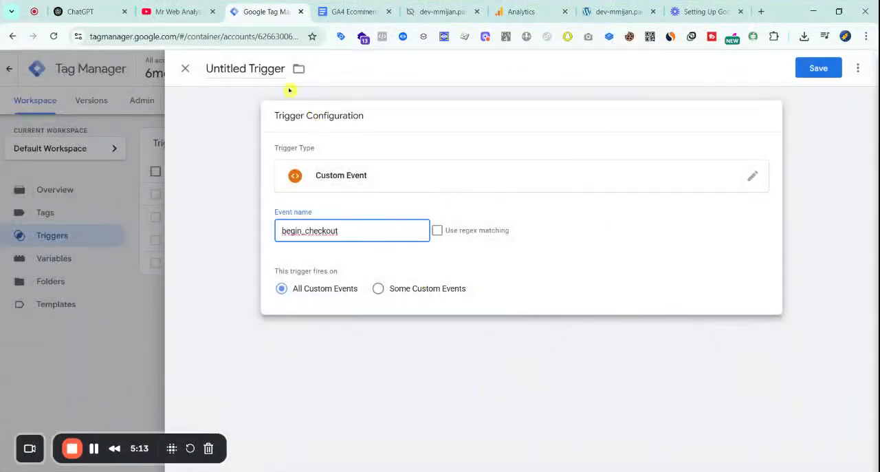
Name the trigger Event - begin_checkout and save it
click(222, 64)
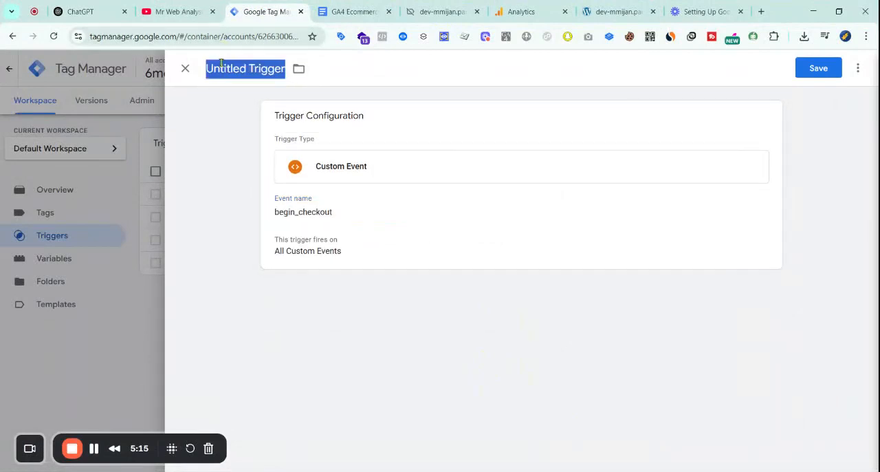
text(Event -)
key(ctrl+v)
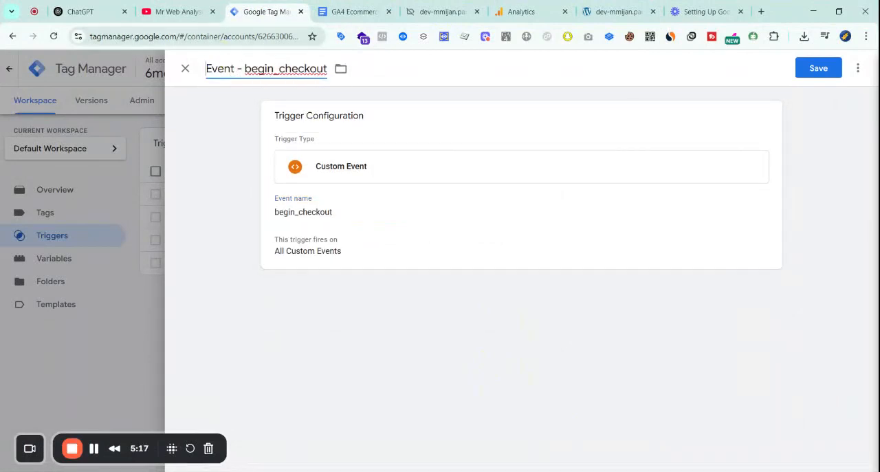
click(799, 72)
Copy purchase from the tracking document's Triggers list and return to Google Tag Manager
click(343, 12)
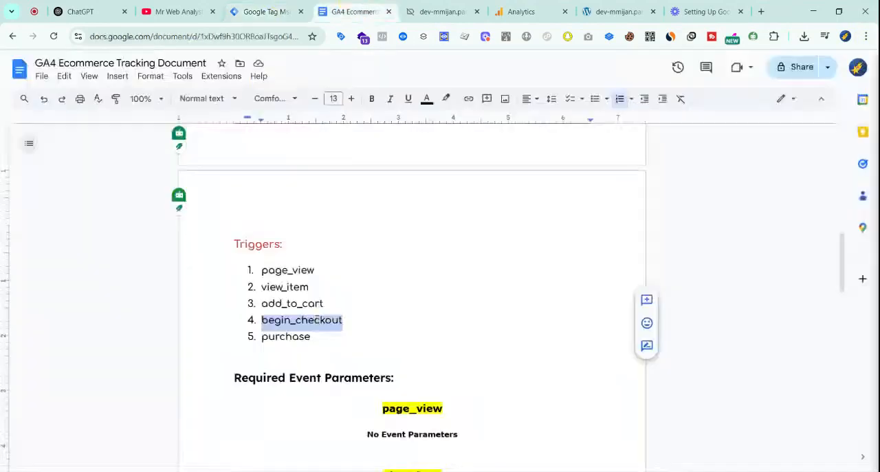
double_click(282, 337)
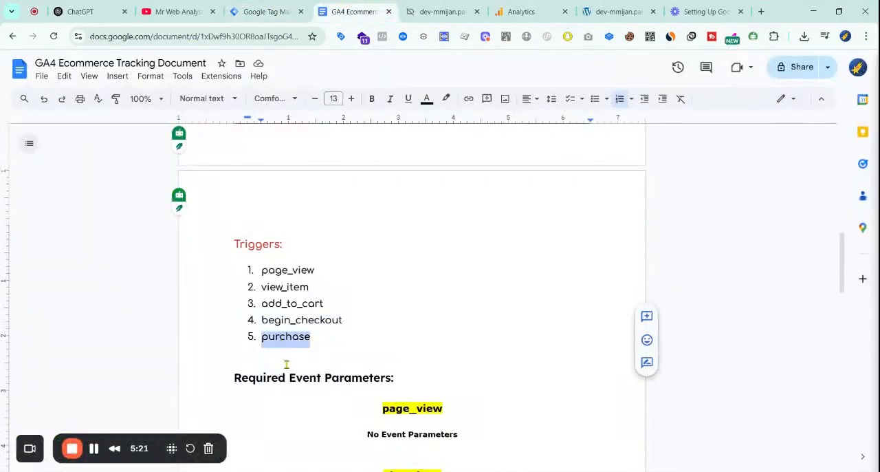
click(268, 12)
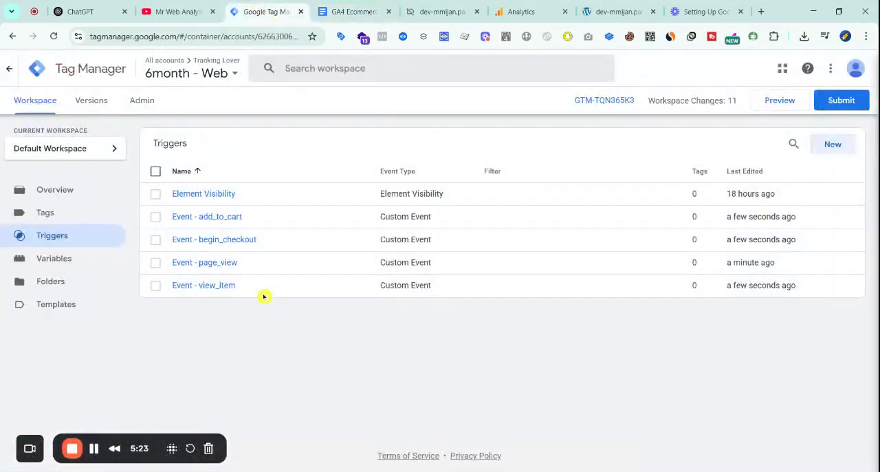
Duplicate the Event - view_item trigger from the trigger list
click(222, 286)
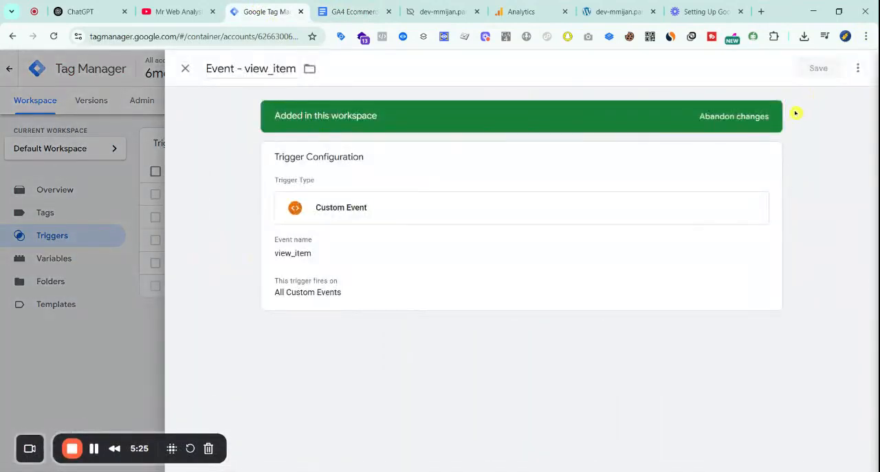
click(858, 68)
click(837, 93)
Set the duplicated trigger's event name to purchase
click(385, 235)
click(343, 235)
key(ctrl+a)
key(ctrl+v)
Rename the duplicated trigger Event - purchase and save it
click(295, 72)
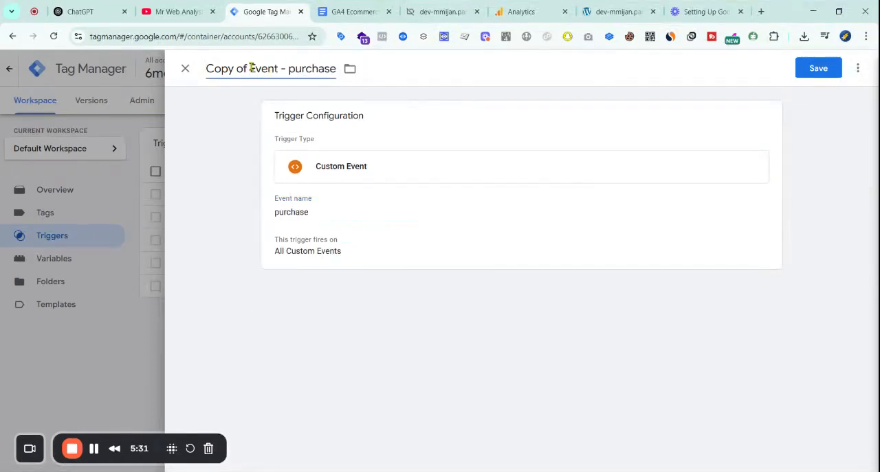
key(BackSpace)
key(BackSpace)
key(BackSpace)
key(BackSpace)
key(BackSpace)
key(BackSpace)
key(BackSpace)
key(BackSpace)
click(818, 68)
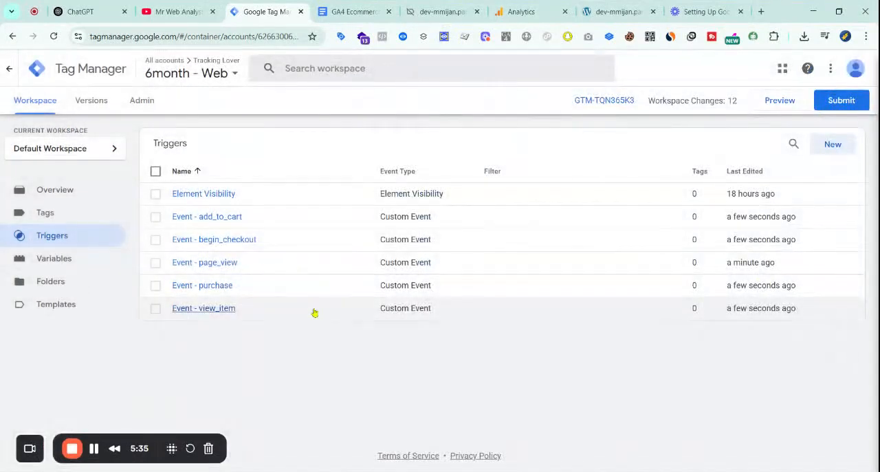
Switch to the tracking document and check which event parameters are required for page_view
click(364, 11)
scroll(408, 310, down, 4)
scroll(459, 361, up, 3)
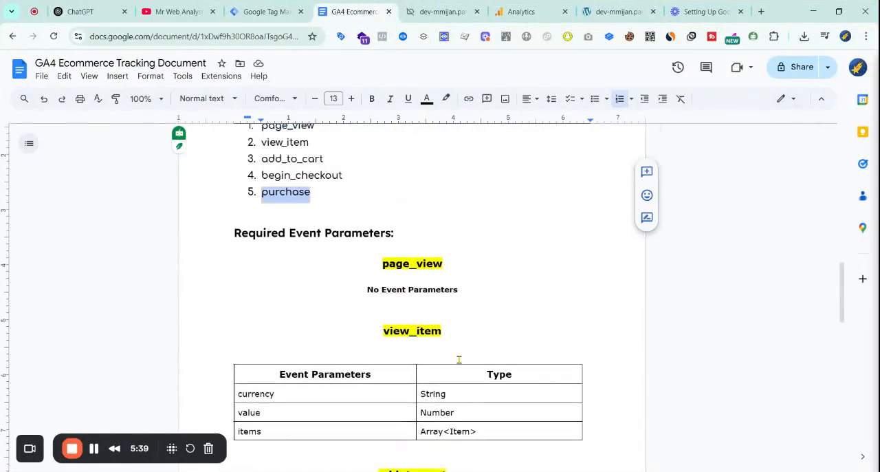
scroll(459, 361, down, 2)
drag(231, 159, 477, 163)
click(477, 163)
drag(441, 206, 483, 209)
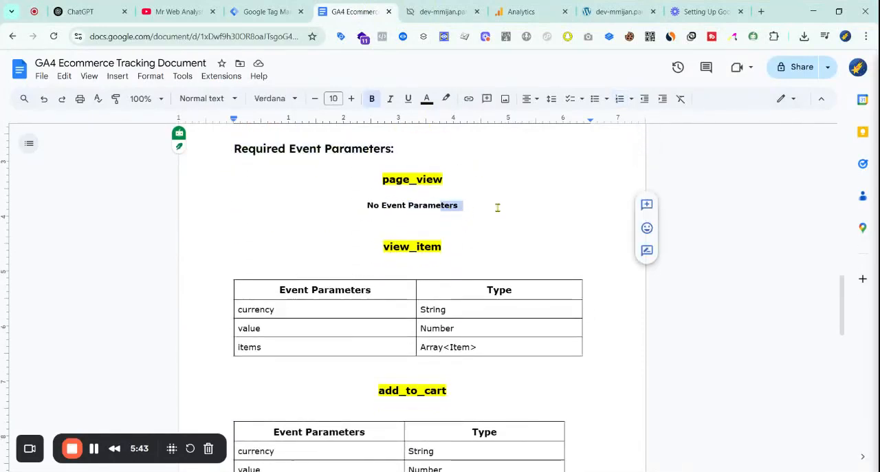
triple_click(498, 208)
Return to Google Tag Manager and create a new tag of type Google Analytics: GA4 Event
click(275, 7)
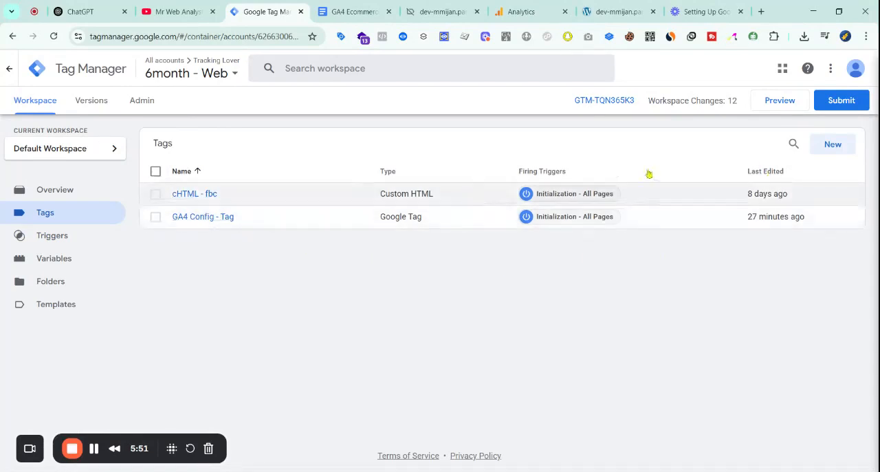
click(839, 142)
click(475, 176)
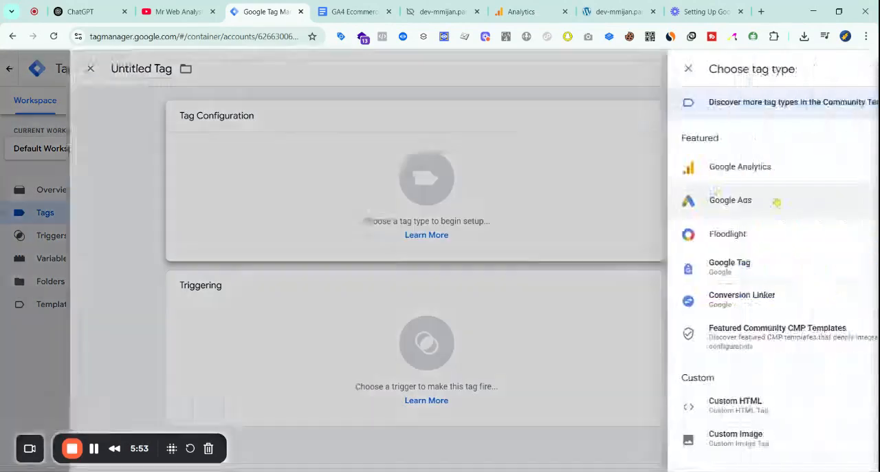
click(526, 168)
click(623, 191)
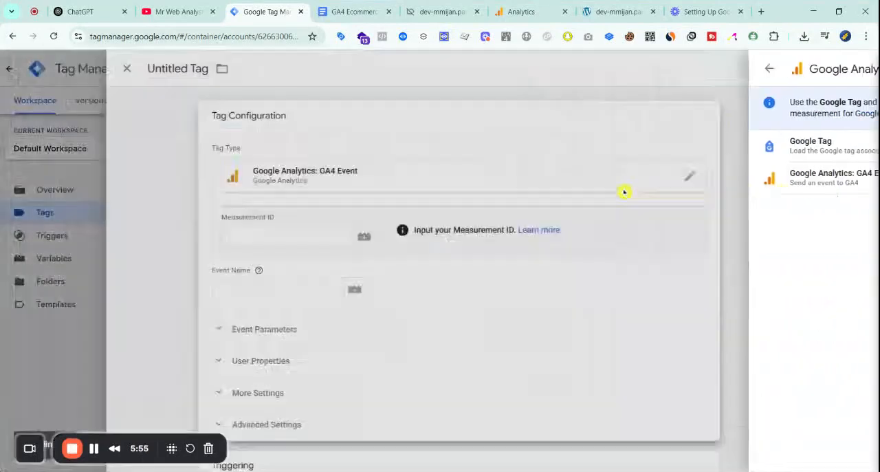
Set the new tag's Measurement ID to the {{GA4 Measurement ID}} variable
click(340, 241)
text({{)
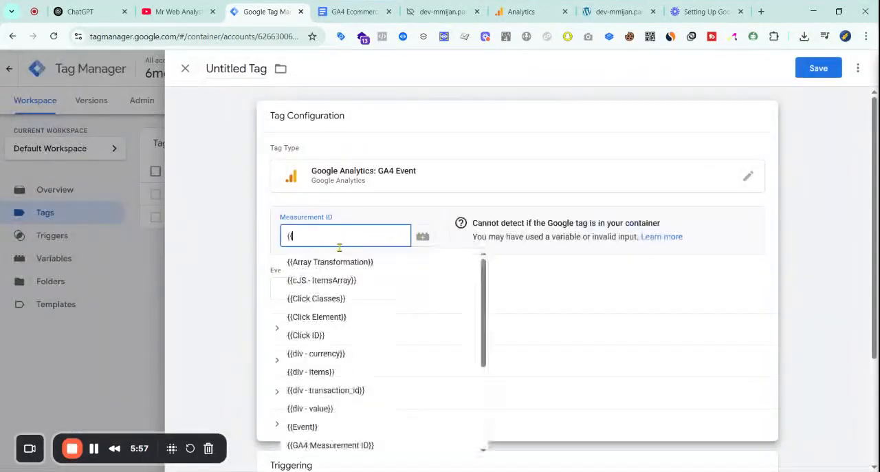
text(Ga4)
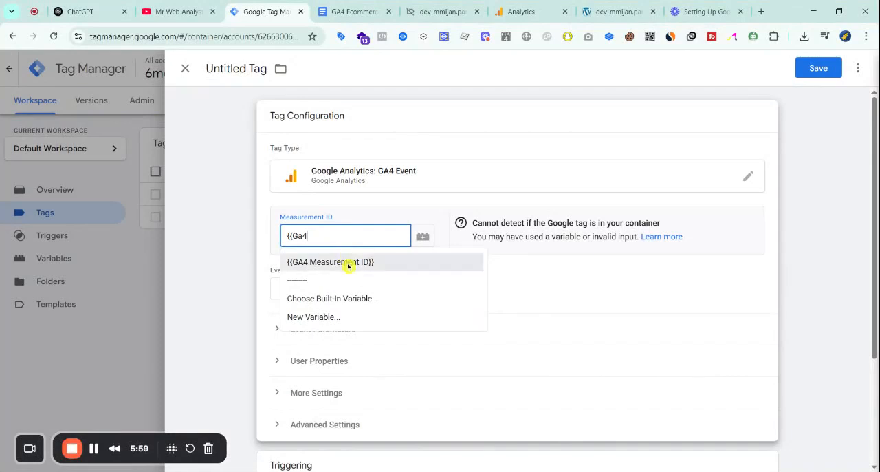
click(346, 261)
Copy page_view from the tracking document's Required Event Parameters and enter it as the tag's event name
click(371, 289)
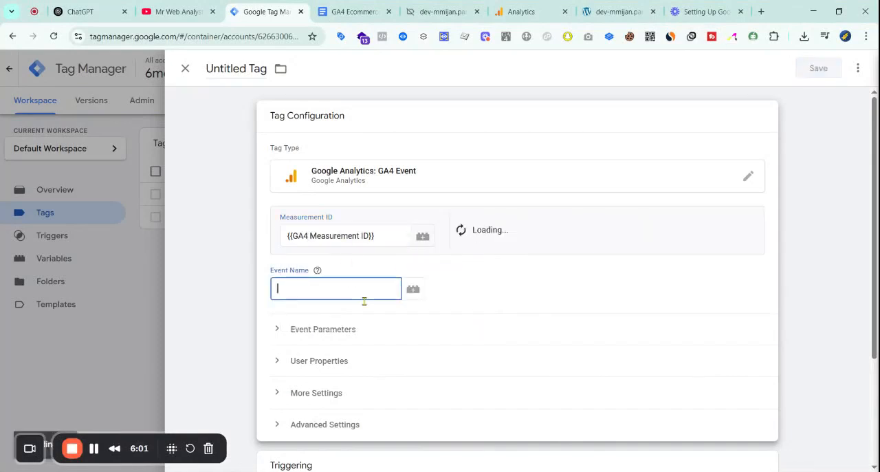
click(365, 12)
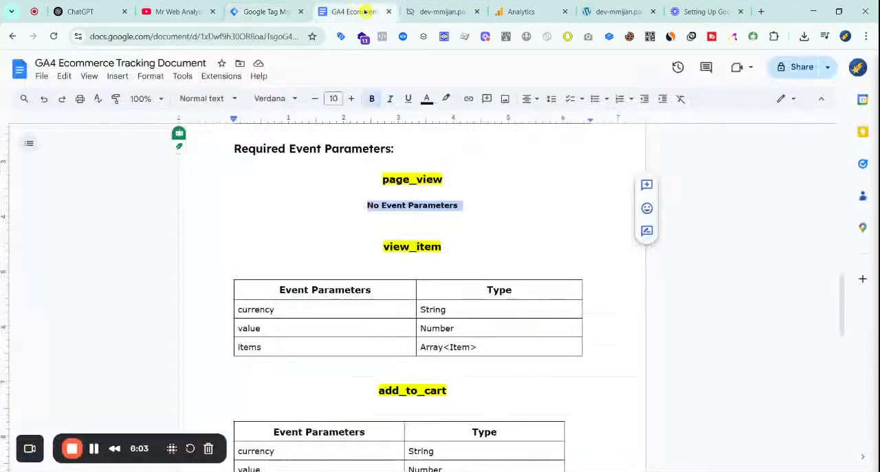
scroll(406, 250, down, 1)
scroll(408, 241, up, 2)
double_click(408, 236)
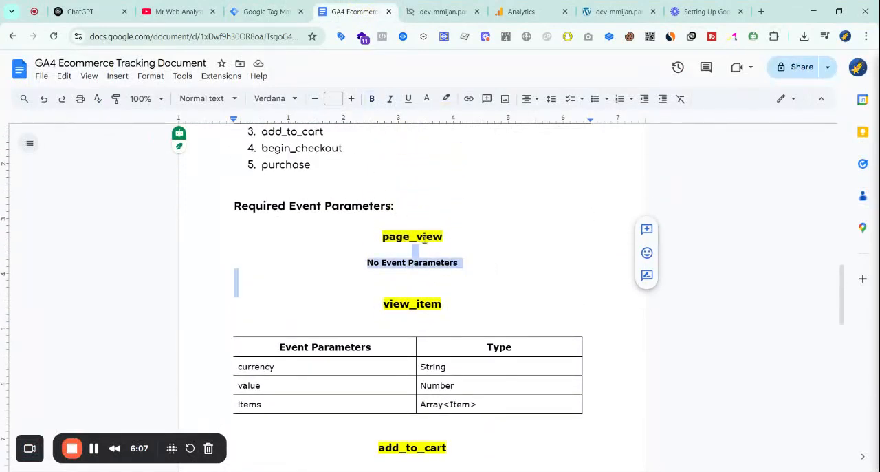
click(275, 5)
click(339, 291)
Assign the All Pages trigger to the page_view tag
scroll(395, 367, down, 2)
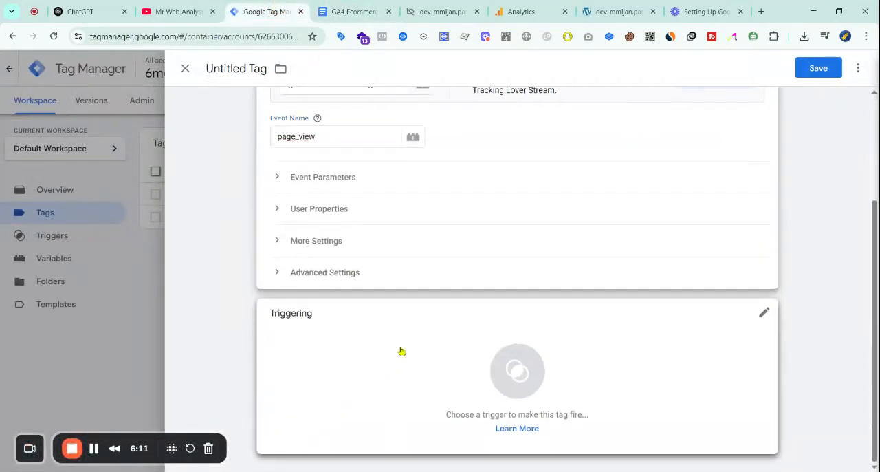
click(399, 350)
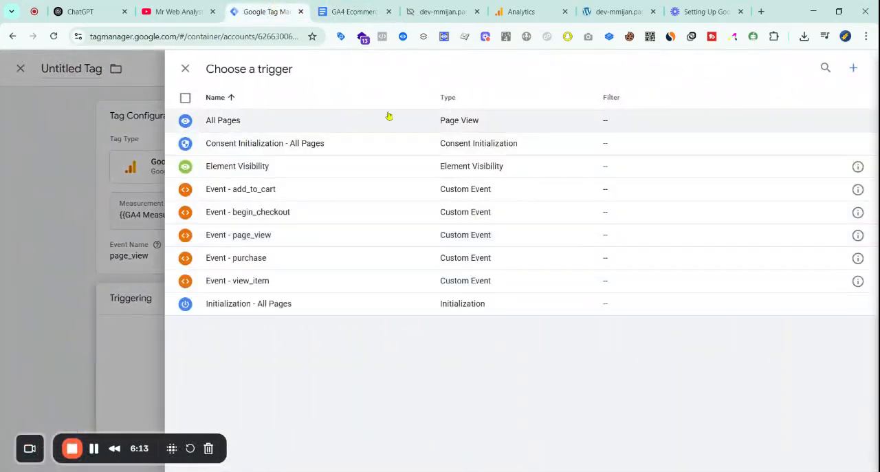
click(390, 118)
Save the tag under the name GA4 - page_view || Tag
click(817, 68)
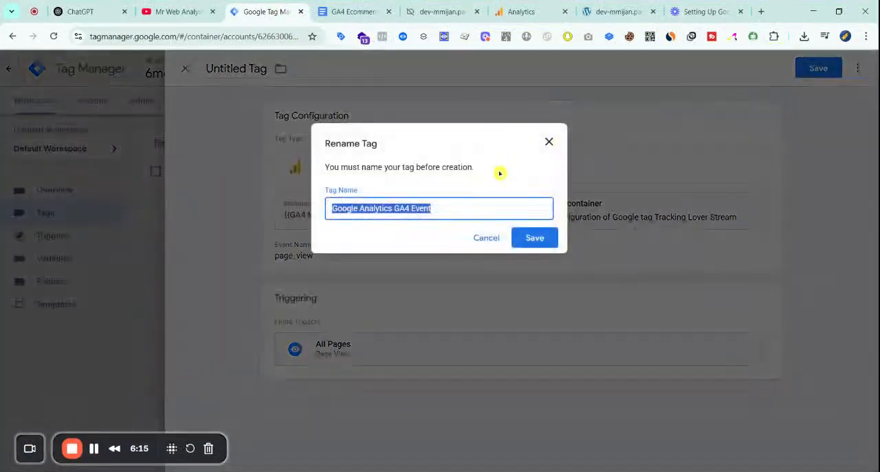
text(GA4 -)
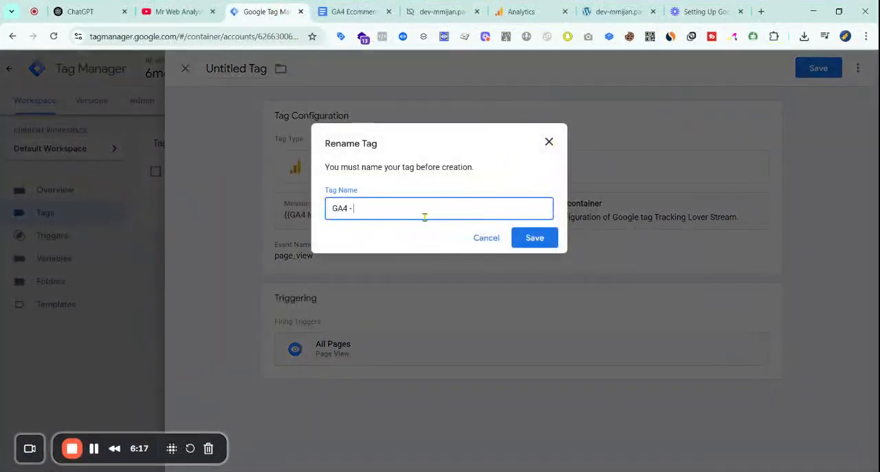
text( page_view || Tag)
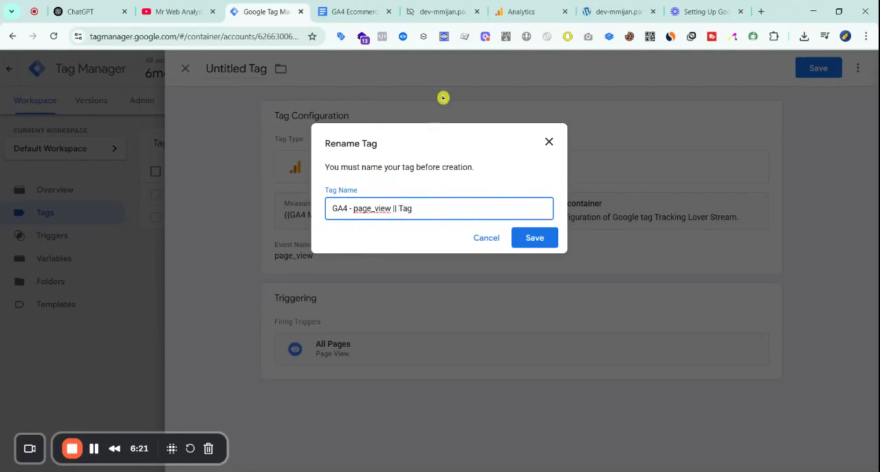
click(519, 239)
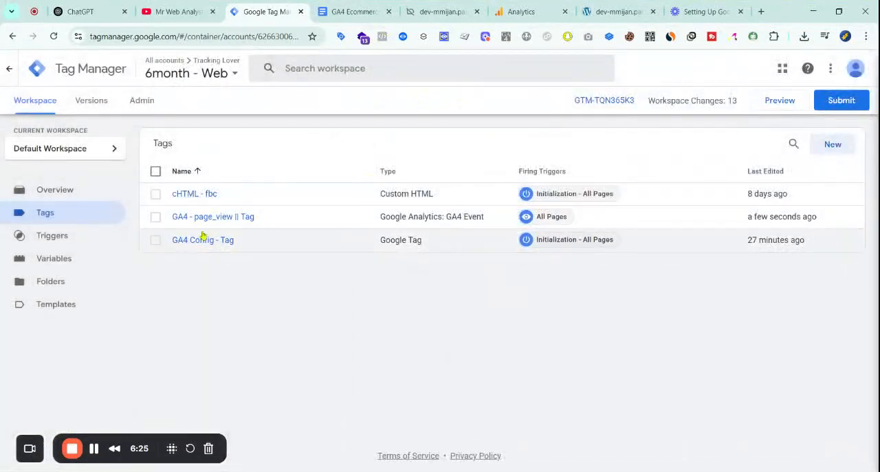
Duplicate the GA4 - page_view || Tag tag
click(232, 217)
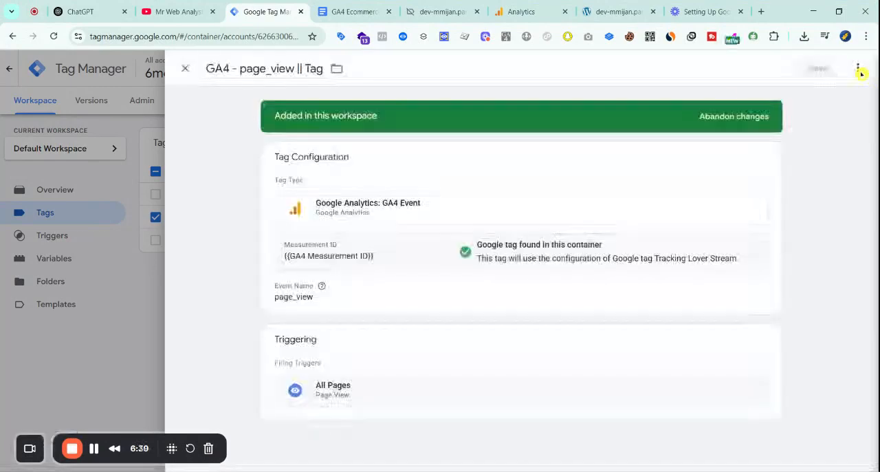
click(857, 68)
click(819, 92)
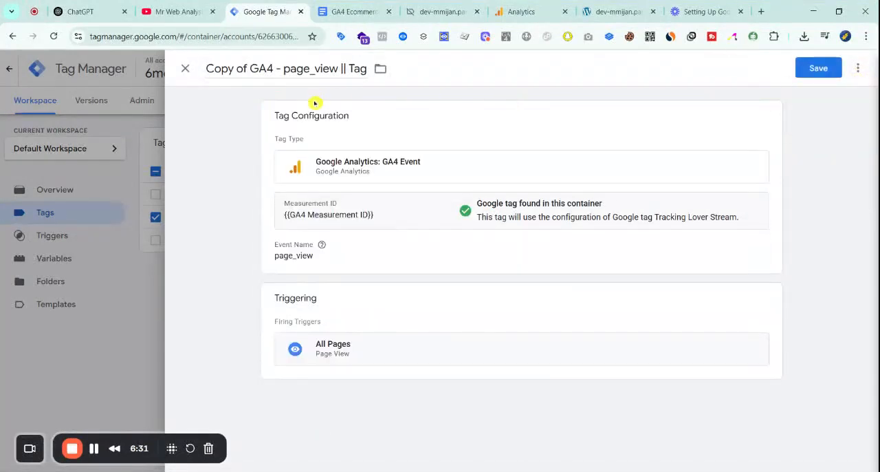
Copy view_item from the tracking document and set it as the duplicated tag's event name
click(391, 226)
scroll(346, 234, down, 2)
scroll(360, 243, up, 2)
scroll(337, 113, down, 2)
click(352, 12)
scroll(390, 243, down, 2)
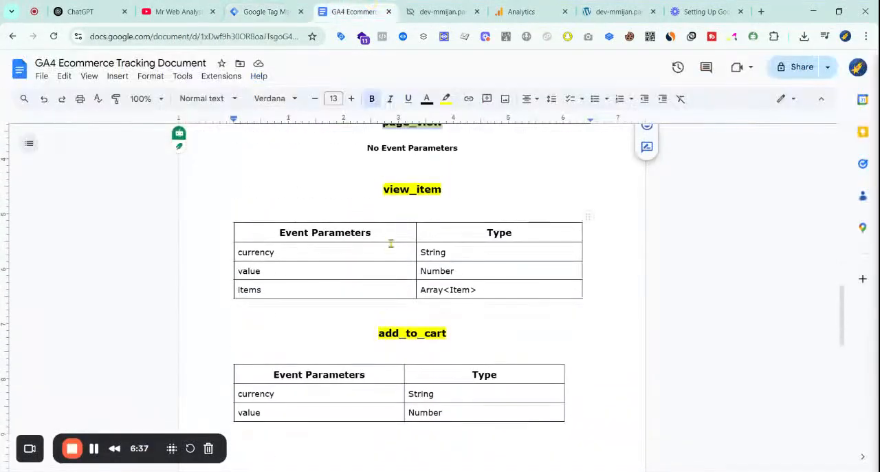
double_click(411, 189)
click(291, 5)
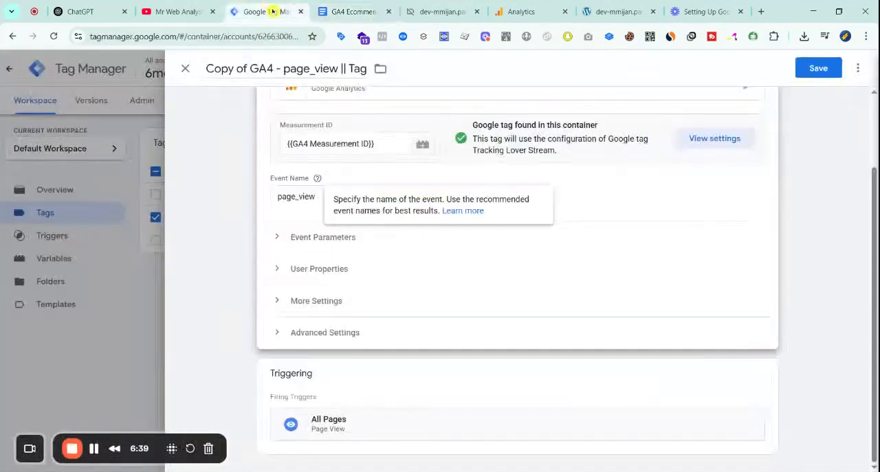
click(332, 195)
key(ctrl+v)
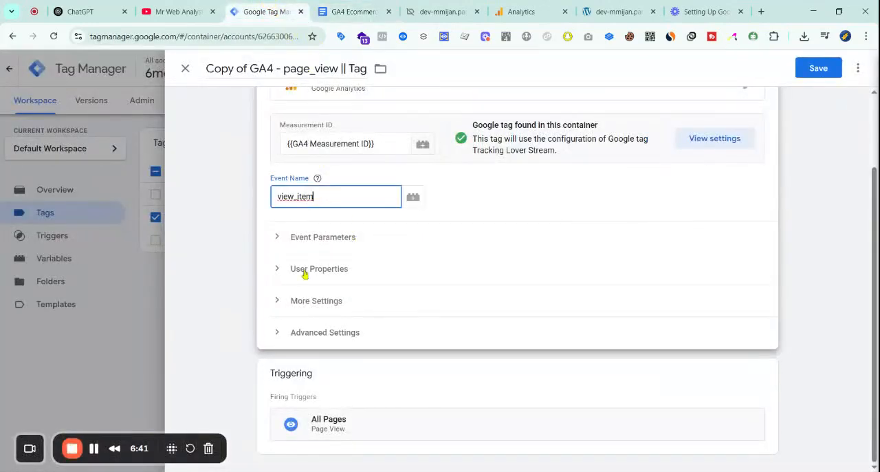
Add three event parameter rows and enter currency, copied from the document's view_item table, as the first parameter
click(317, 238)
click(354, 10)
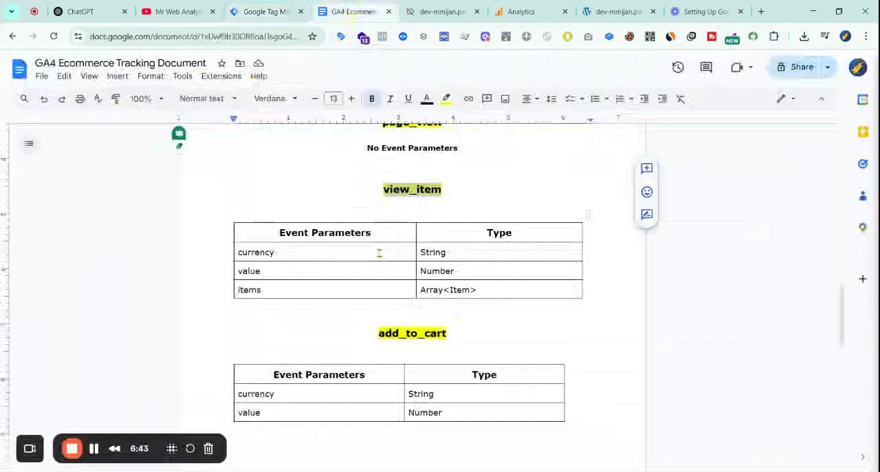
click(297, 254)
double_click(262, 252)
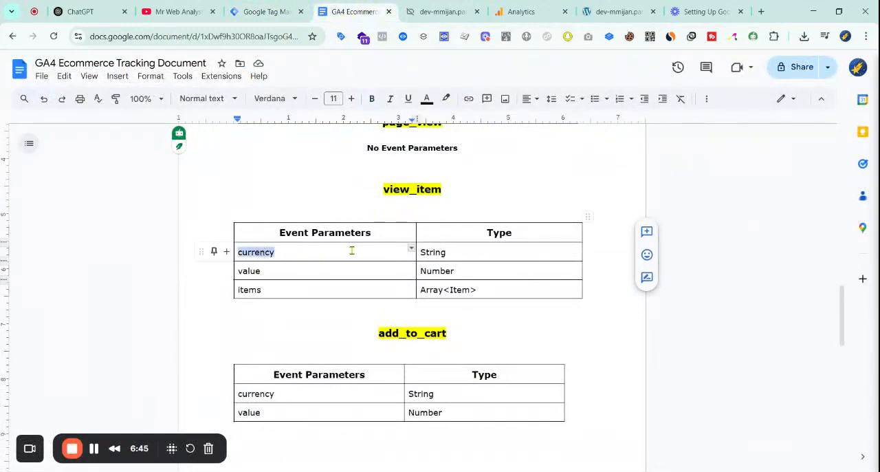
click(269, 11)
click(314, 323)
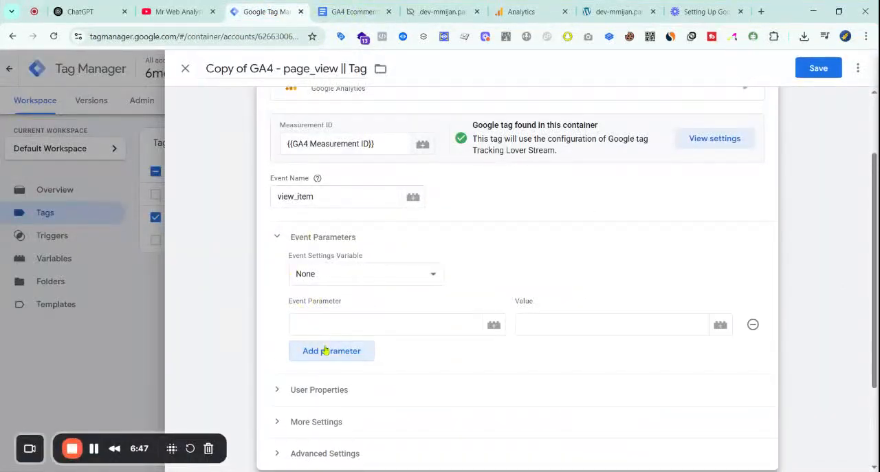
click(320, 352)
click(328, 386)
click(389, 318)
key(ctrl+v)
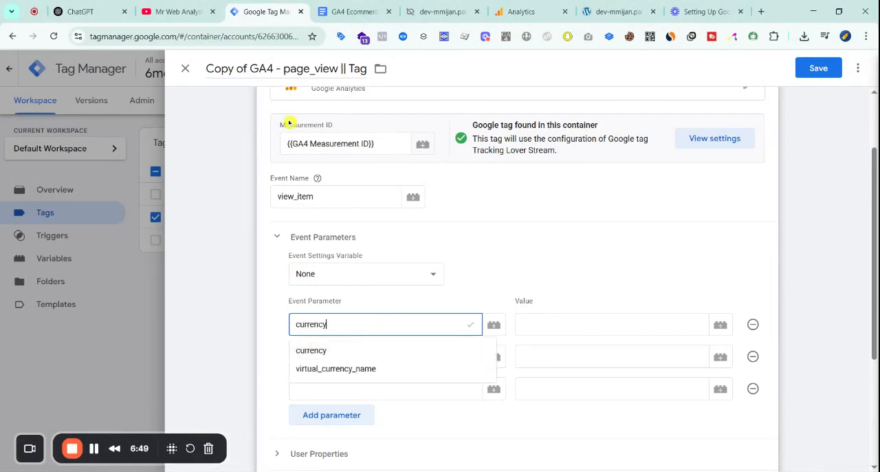
Copy items from the document's view_item table and enter items and value as the second and third event parameters
click(344, 5)
click(250, 270)
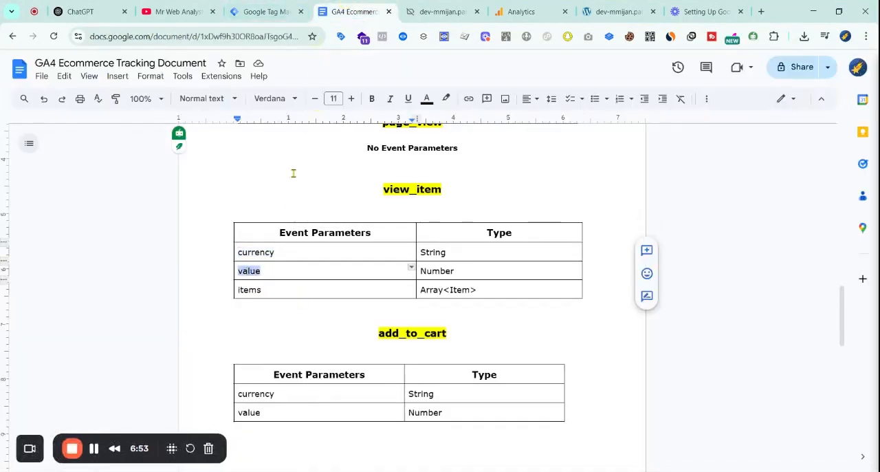
double_click(257, 289)
key(ctrl+v)
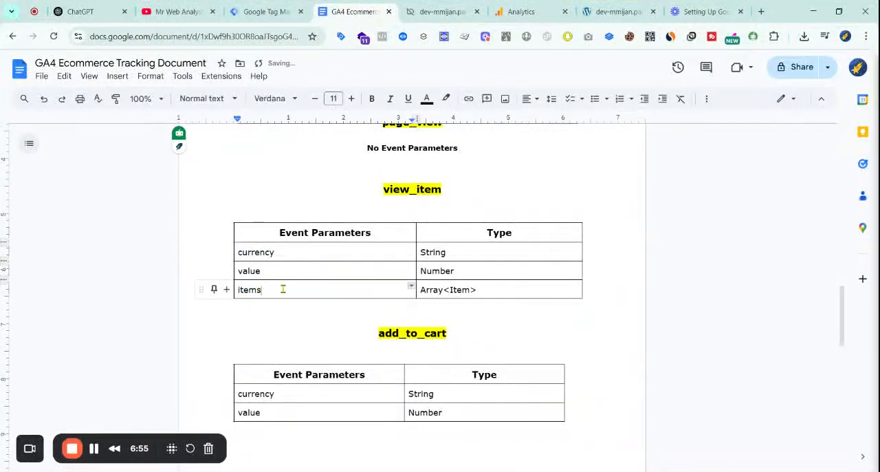
click(288, 9)
drag(333, 353, 330, 366)
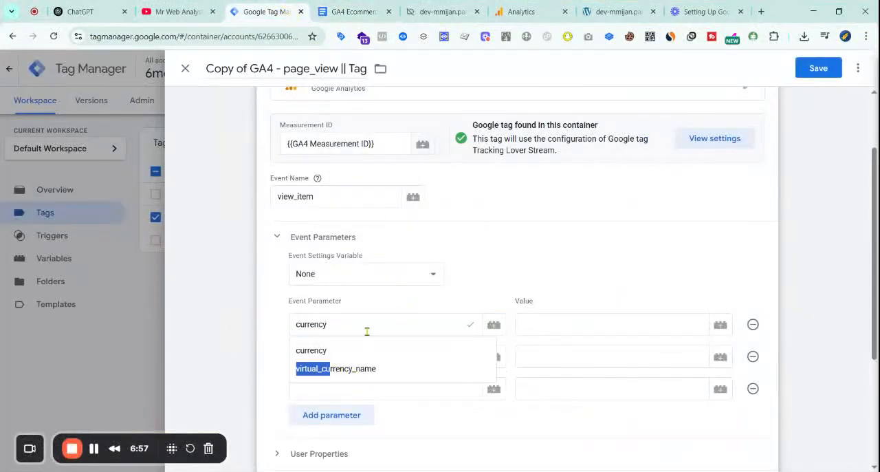
click(254, 348)
click(292, 322)
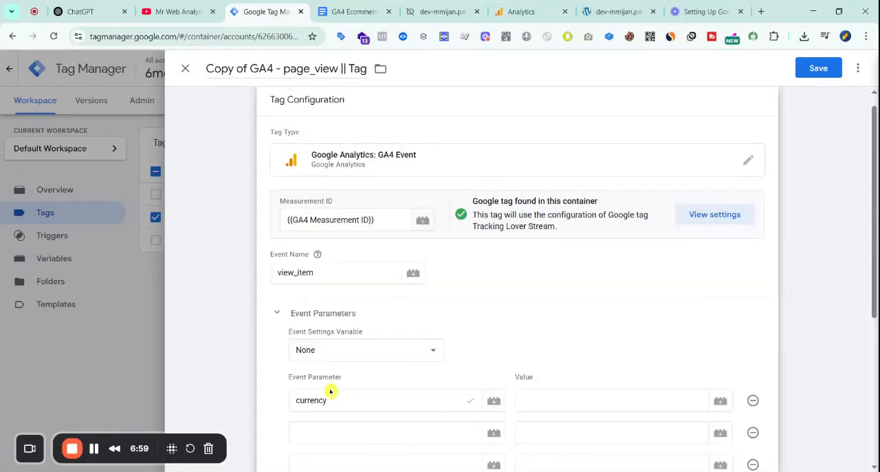
scroll(375, 387, down, 2)
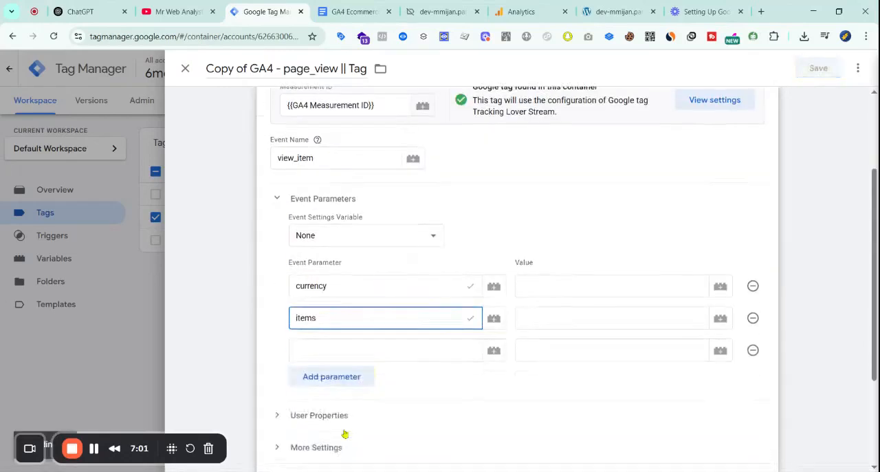
click(332, 352)
text(value)
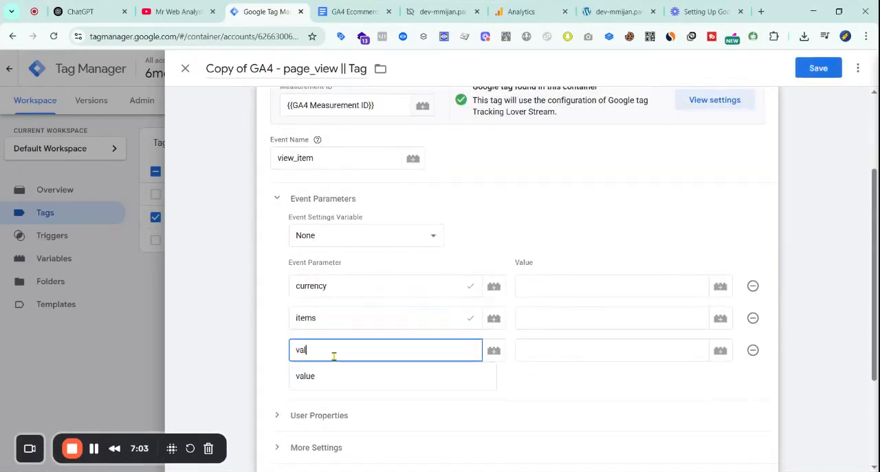
Set the currency parameter's value to {{dlv - currency}} and the items parameter's value to {{cJS - ItemsArray}}
click(560, 282)
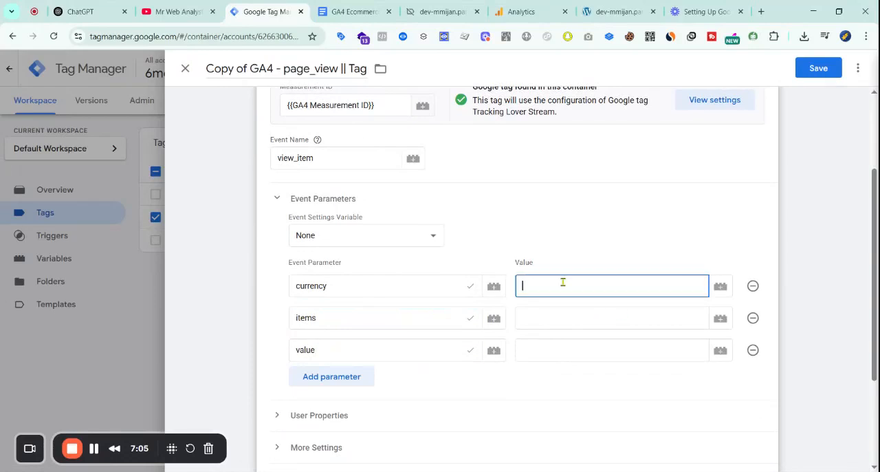
text({{)
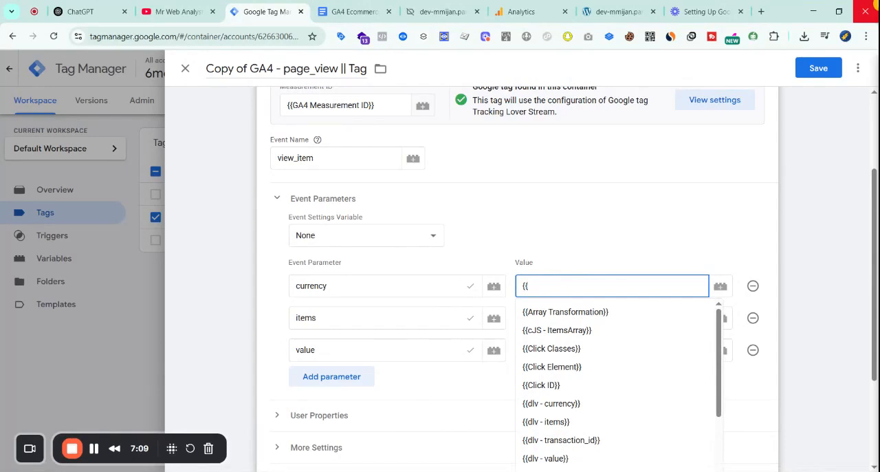
text(cur)
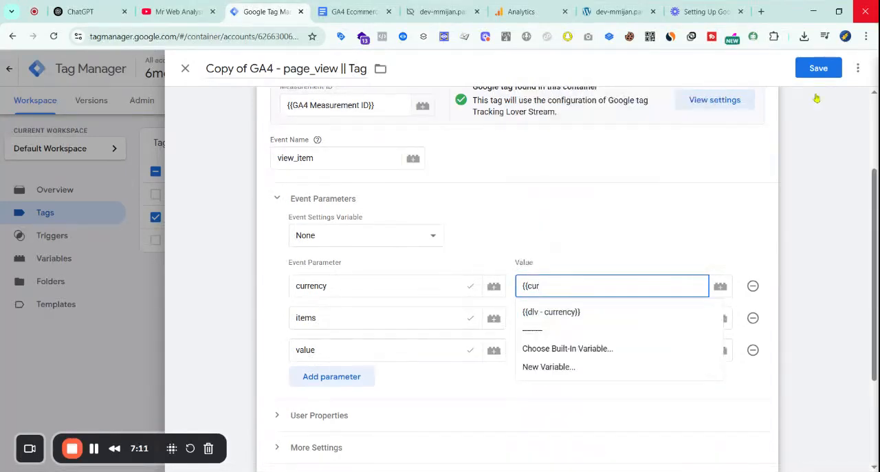
click(609, 312)
click(585, 320)
text({)
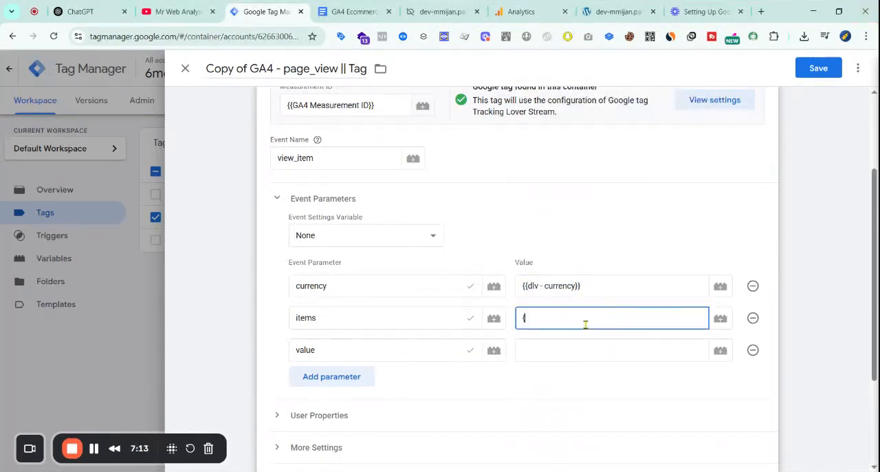
text({)
text(cJ)
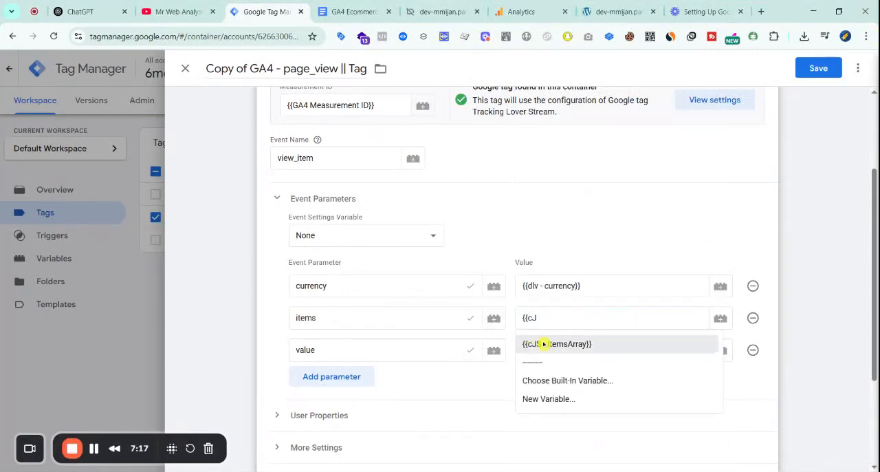
click(543, 344)
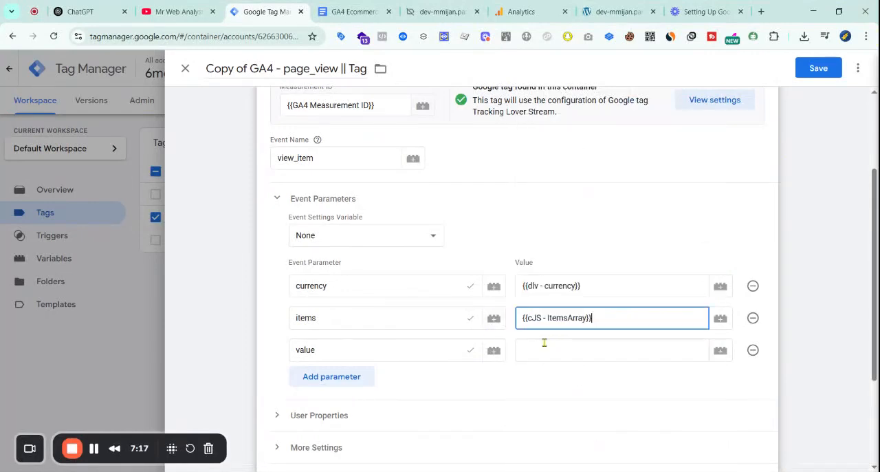
Consult the GA4 Ecommerce Tracking Document, and set the value parameter's value to {{dlv - value}} in the duplicated tag
click(352, 12)
scroll(438, 294, down, 3)
scroll(438, 293, up, 15)
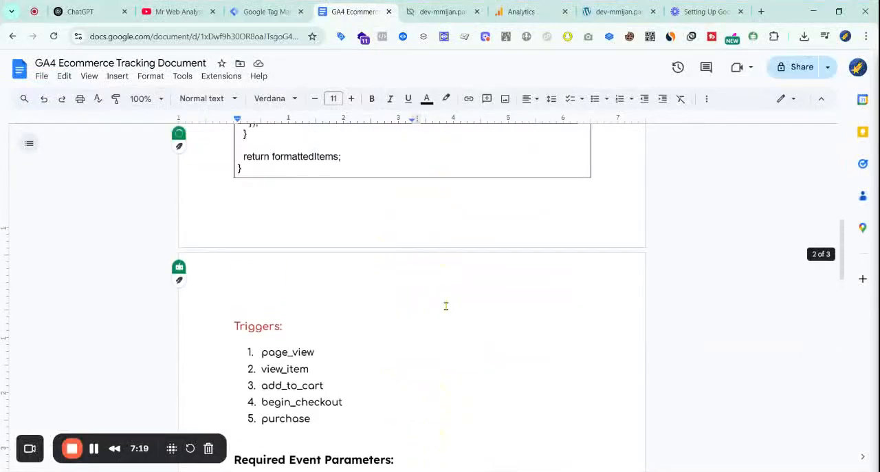
scroll(323, 325, down, 10)
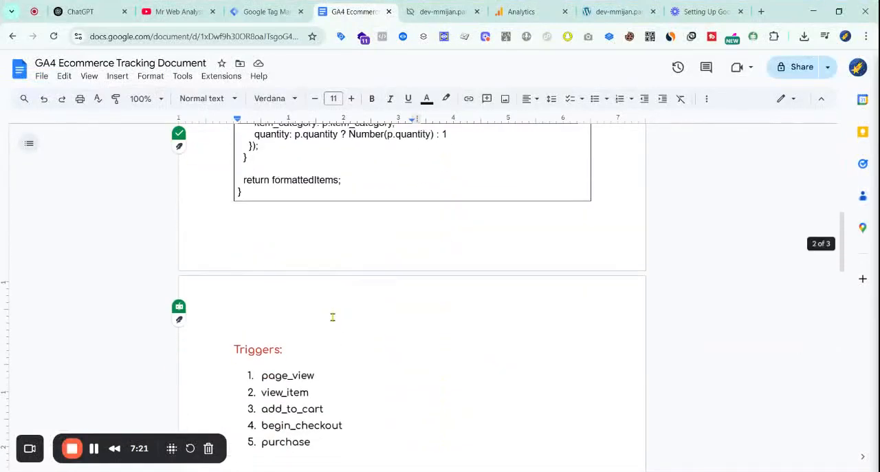
click(268, 12)
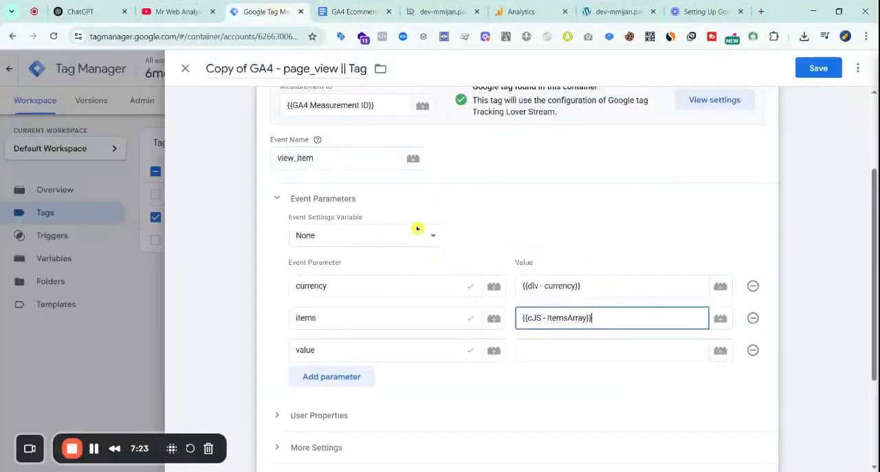
click(577, 349)
text({{val)
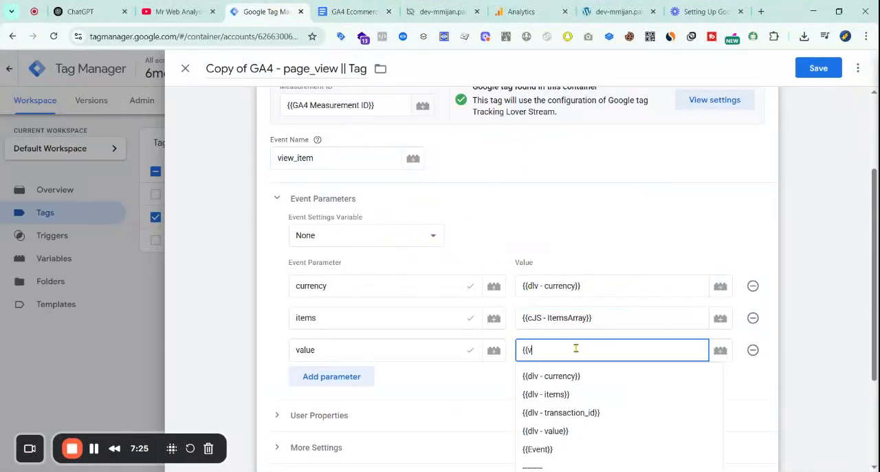
click(588, 376)
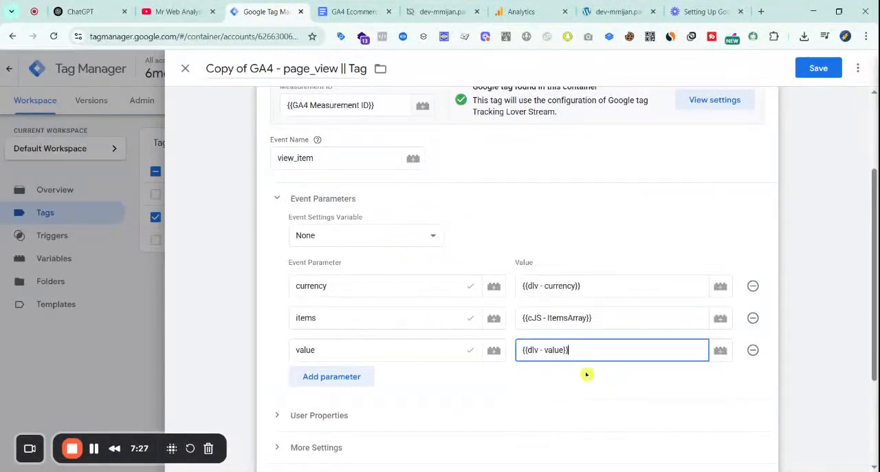
Replace the duplicated tag's All Pages firing trigger with Event - view_item
scroll(433, 385, down, 3)
click(374, 392)
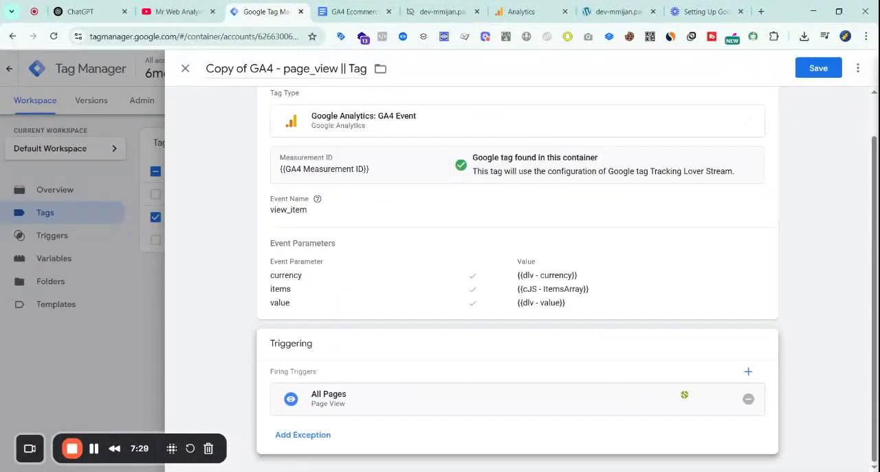
click(748, 399)
click(527, 302)
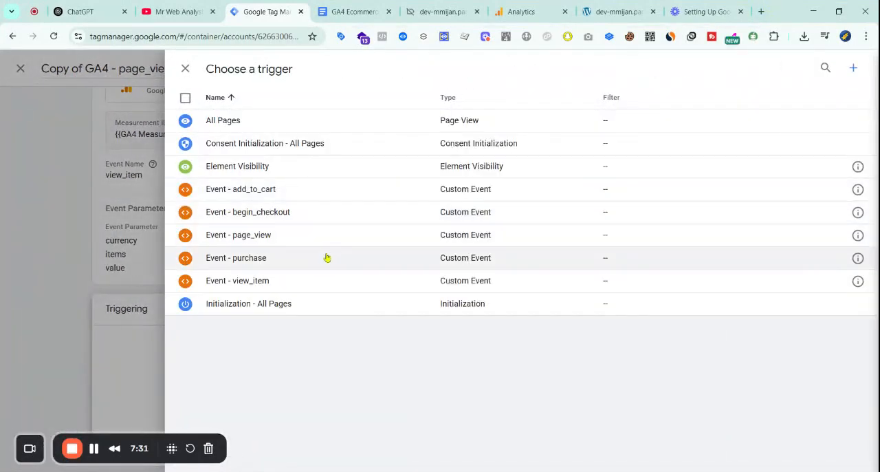
click(295, 280)
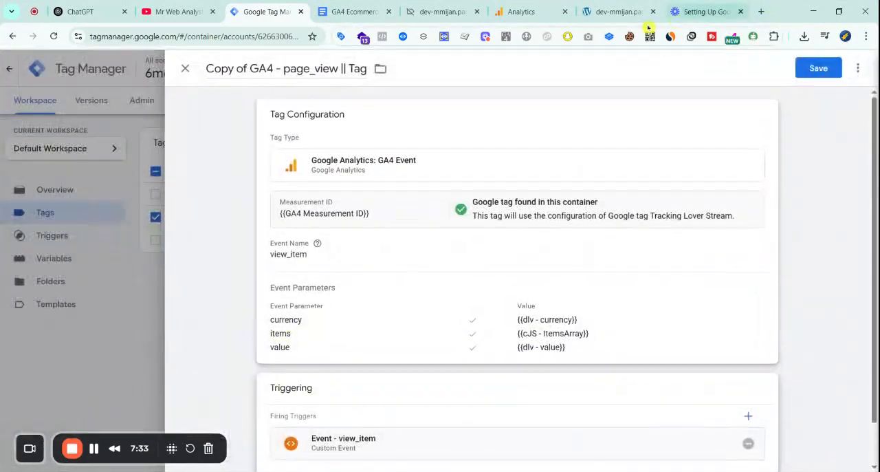
Rename the duplicated tag as GA4 - view_item || Tag and save it
click(298, 67)
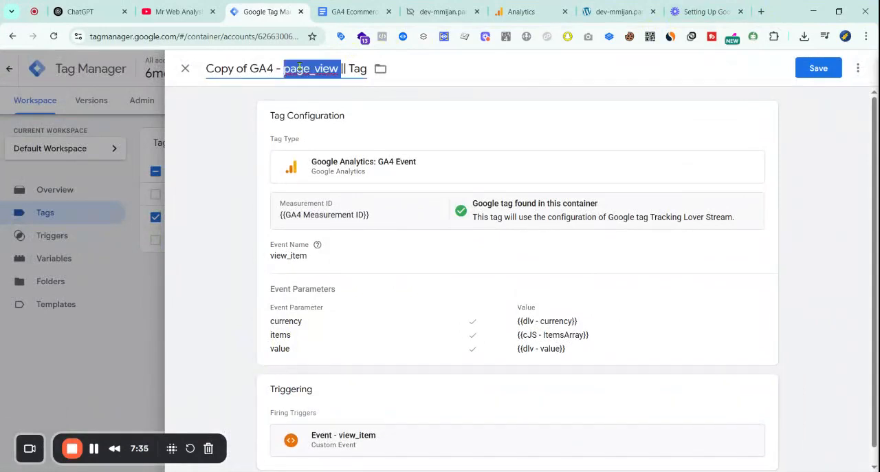
text(view_item)
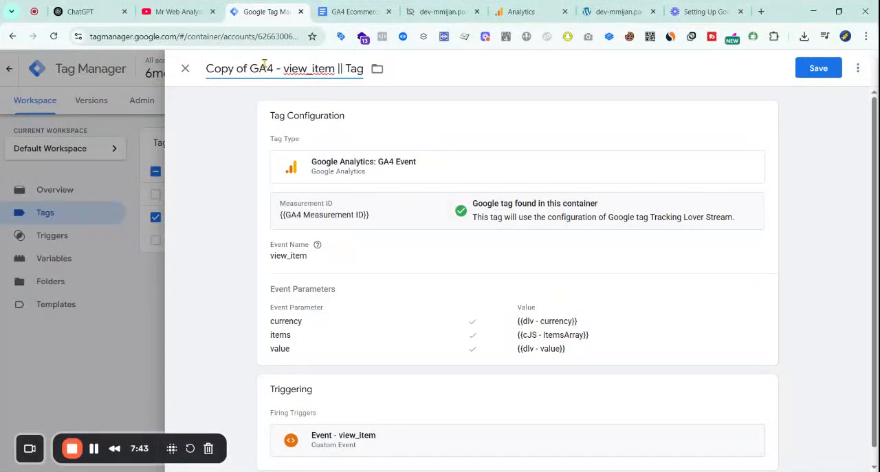
key(ctrl+BackSpace)
key(ctrl+BackSpace)
click(818, 68)
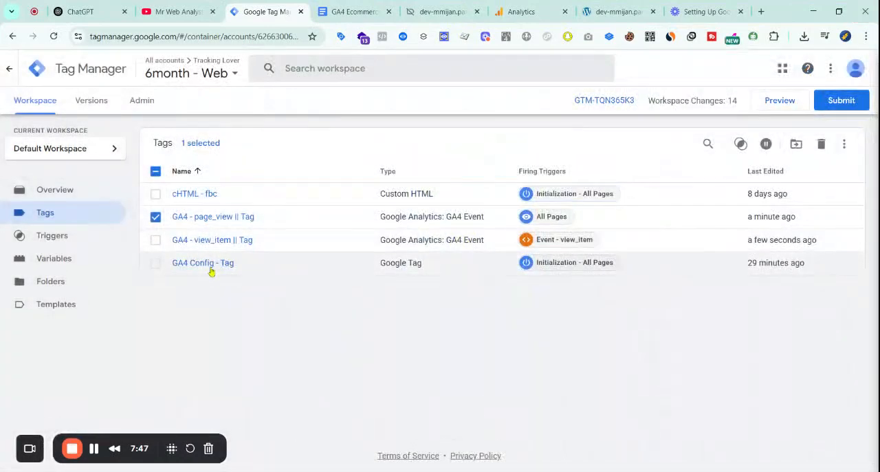
Duplicate the GA4 - view_item || Tag tag and review the add_to_cart and begin_checkout parameters in the tracking document
click(223, 240)
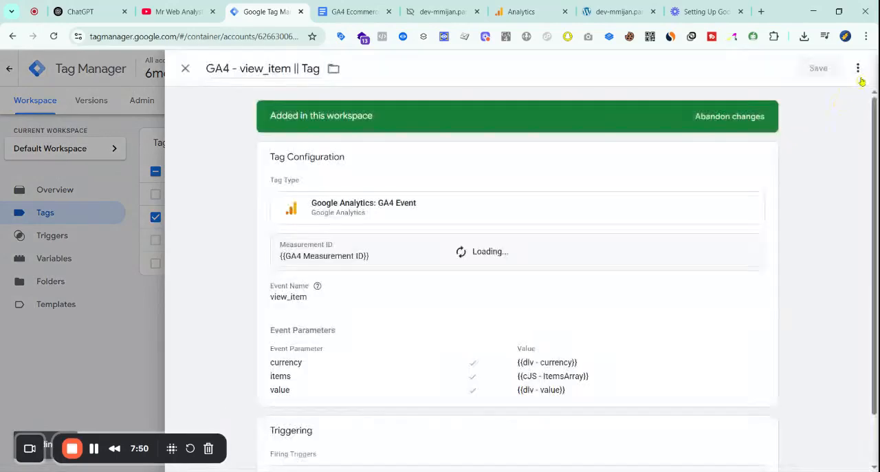
click(858, 68)
click(833, 92)
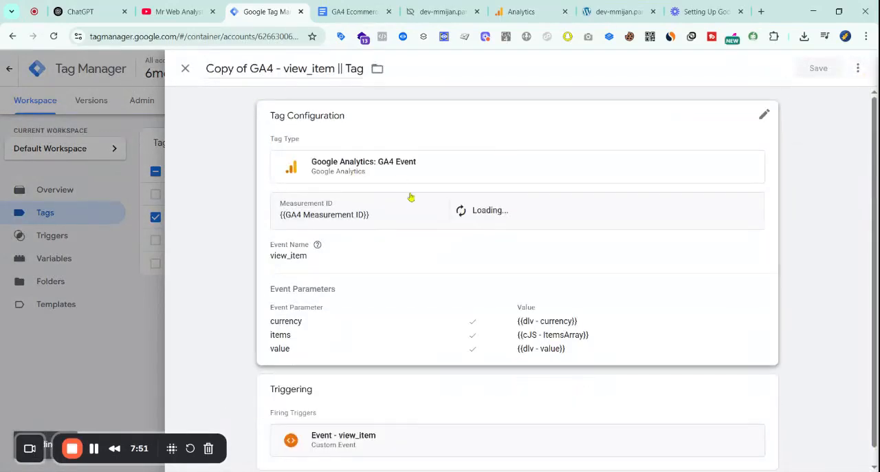
scroll(374, 328, down, 4)
click(354, 12)
scroll(413, 309, down, 3)
scroll(486, 299, down, 2)
scroll(491, 302, up, 4)
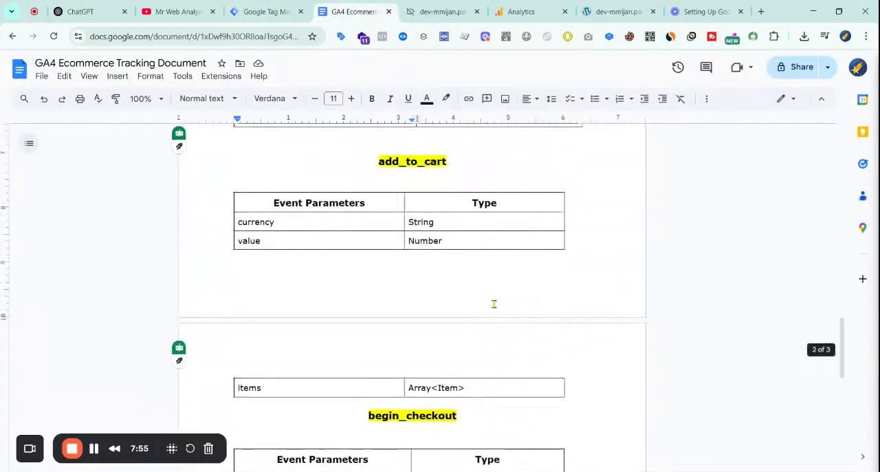
scroll(482, 309, down, 4)
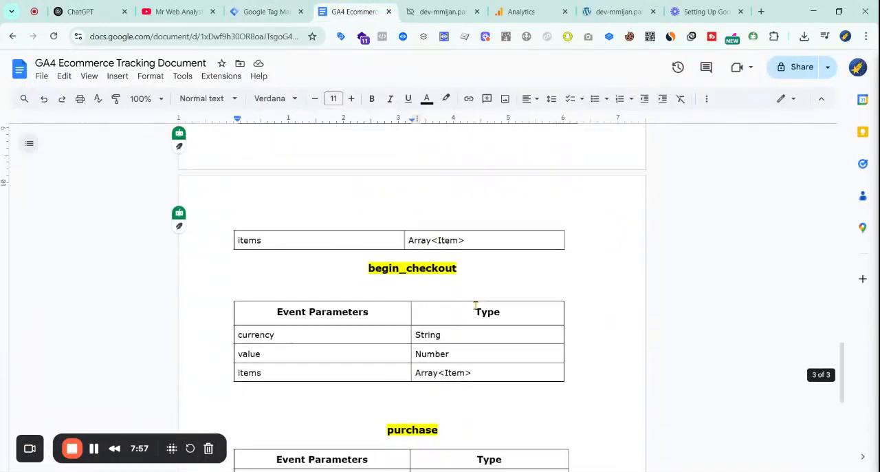
Replace the copied tag's view_item firing trigger with Event - add_to_cart and save the tag
click(304, 4)
scroll(576, 325, down, 2)
click(606, 405)
click(748, 399)
click(614, 391)
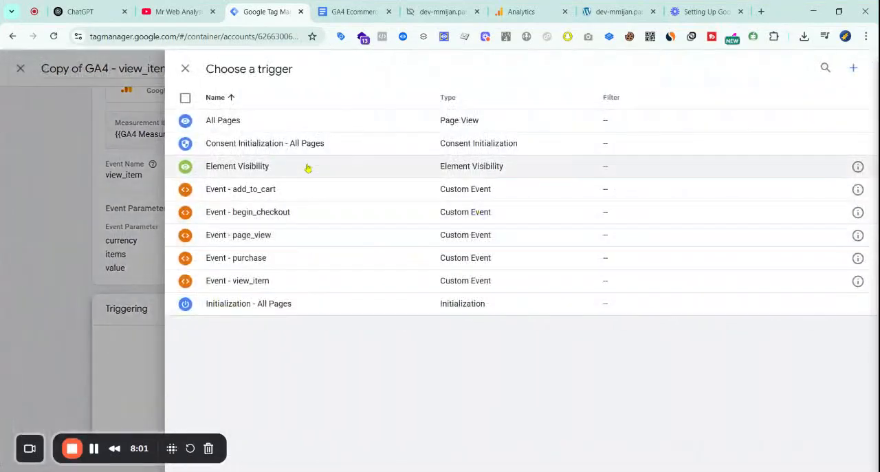
click(285, 192)
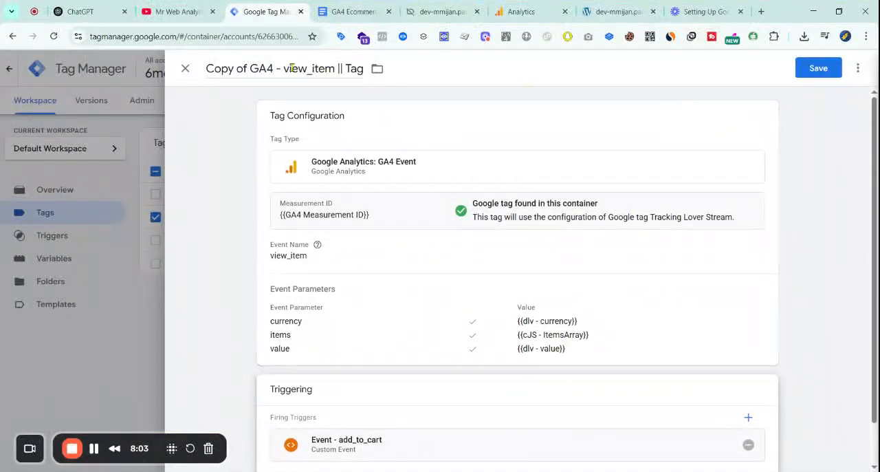
click(307, 68)
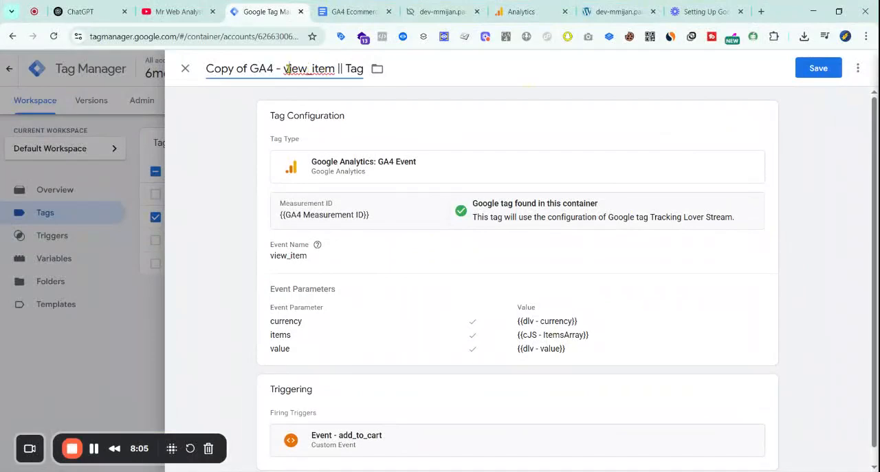
click(817, 71)
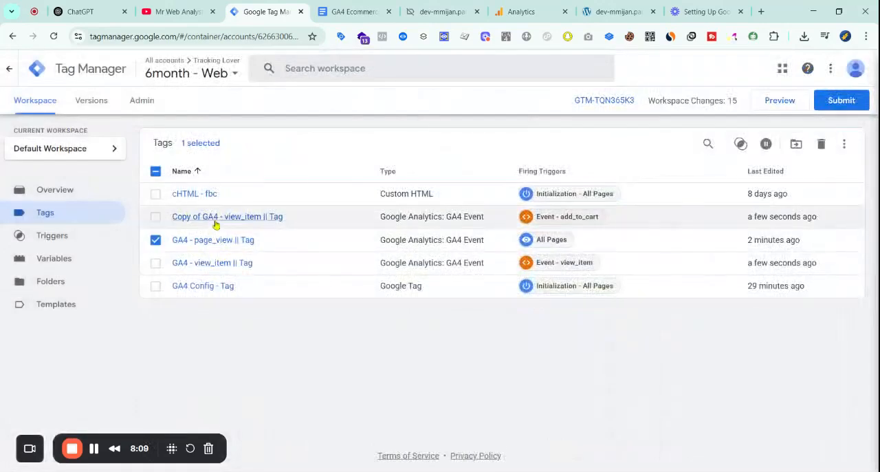
Copy add_to_cart from the tracking document and set it as the event name of the Copy of GA4 - view_item || Tag tag
click(259, 216)
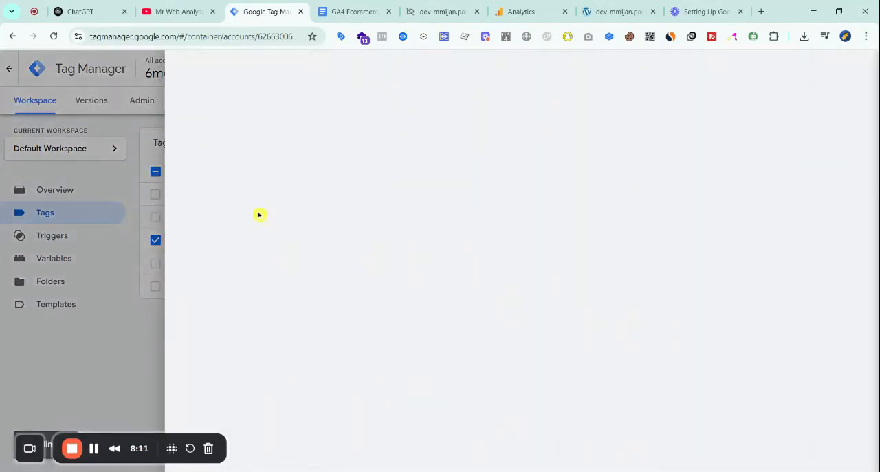
key(ctrl+Tab)
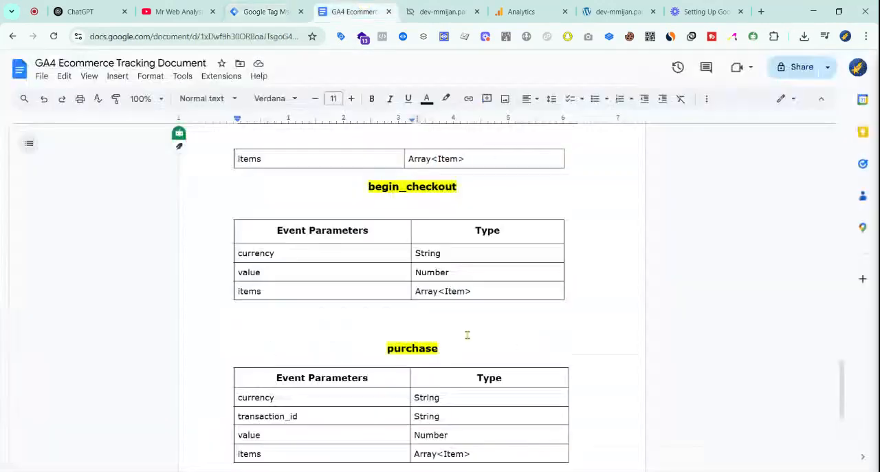
scroll(391, 215, up, 5)
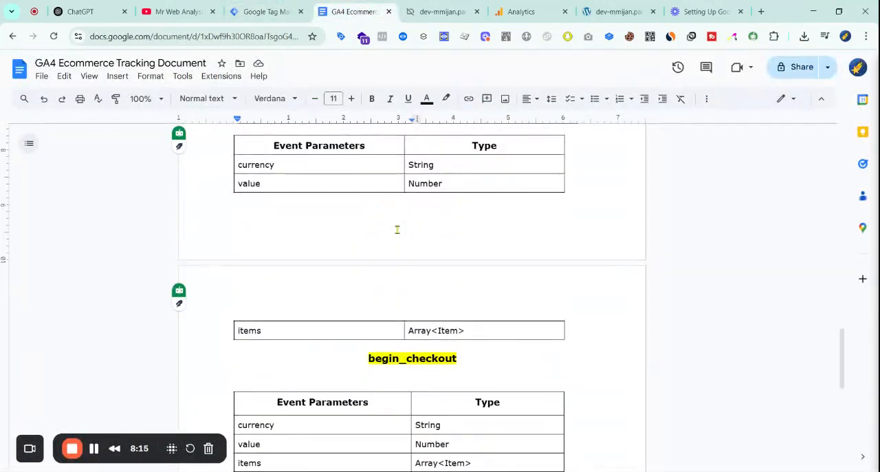
double_click(402, 222)
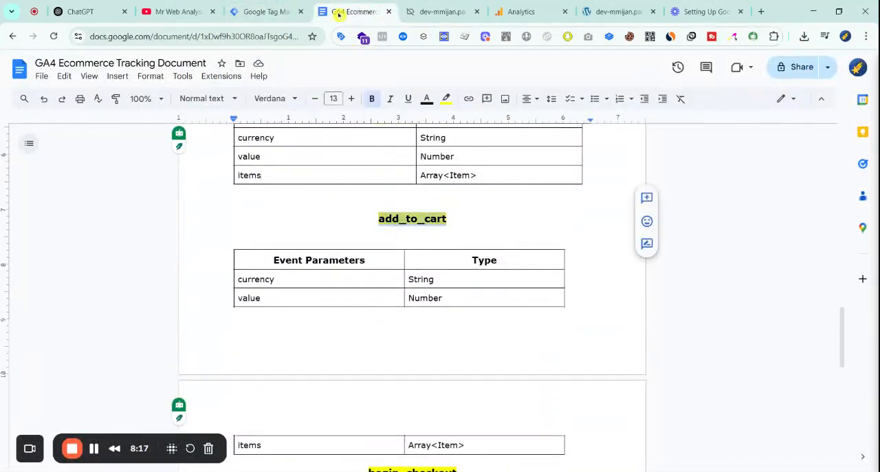
click(272, 12)
double_click(320, 329)
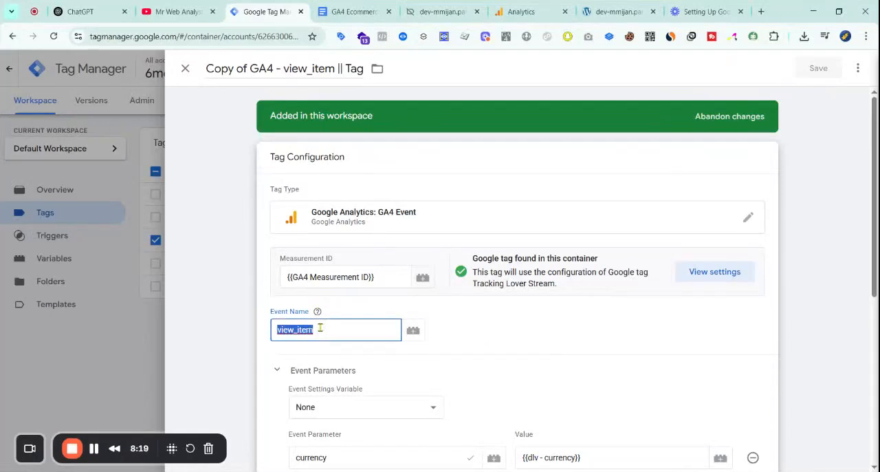
Rename the tag as GA4 - add_to_cart || Tag and save it
double_click(313, 72)
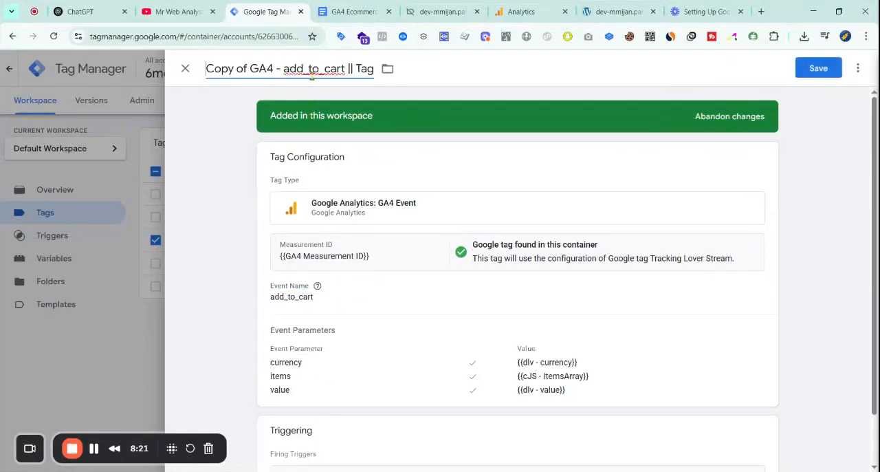
key(BackSpace)
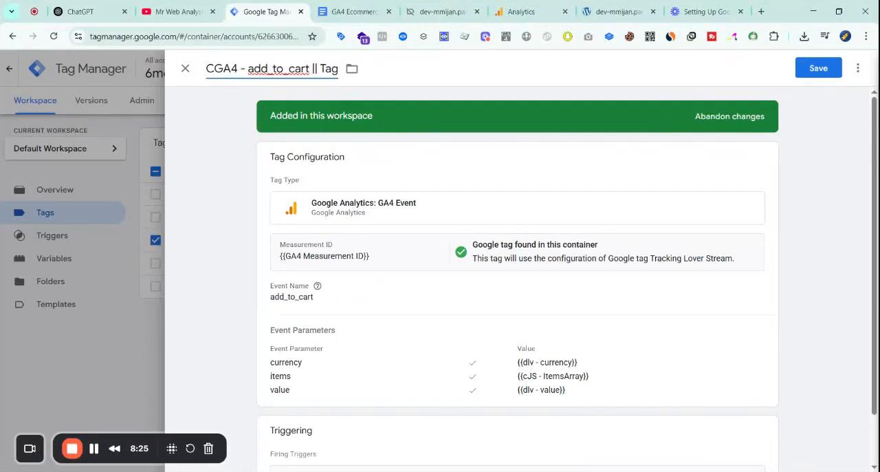
click(819, 68)
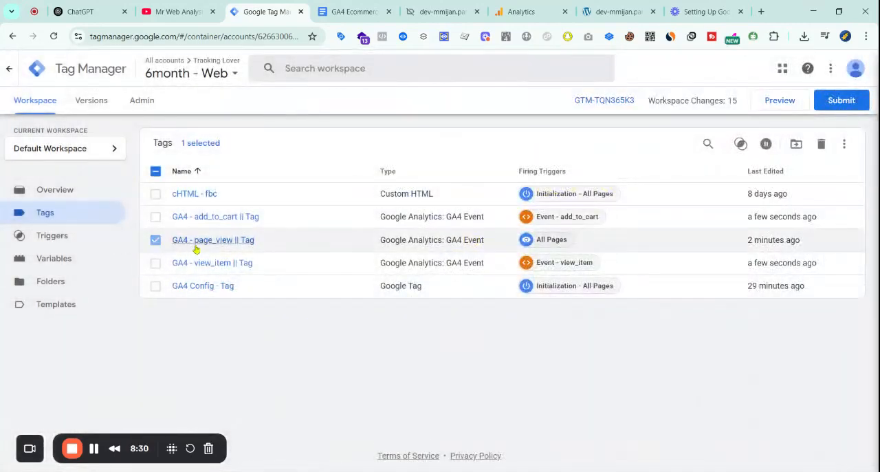
Duplicate the GA4 - add_to_cart || Tag tag and open the copy's tag configuration for editing
click(206, 218)
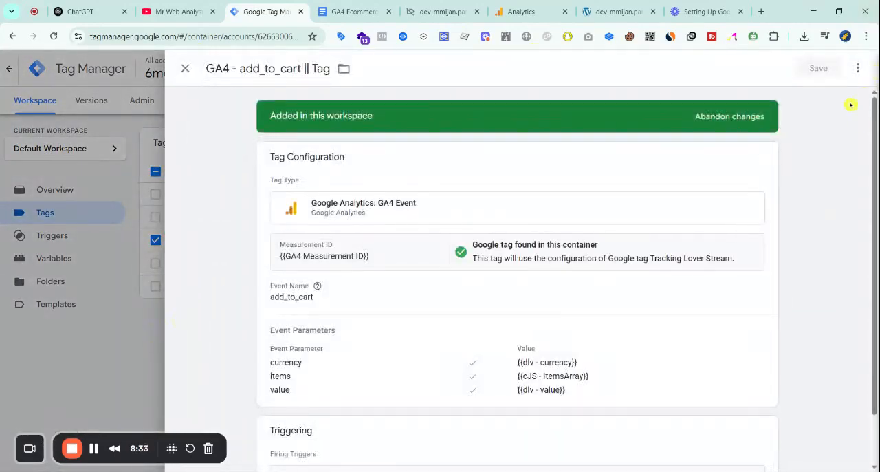
click(828, 96)
click(363, 330)
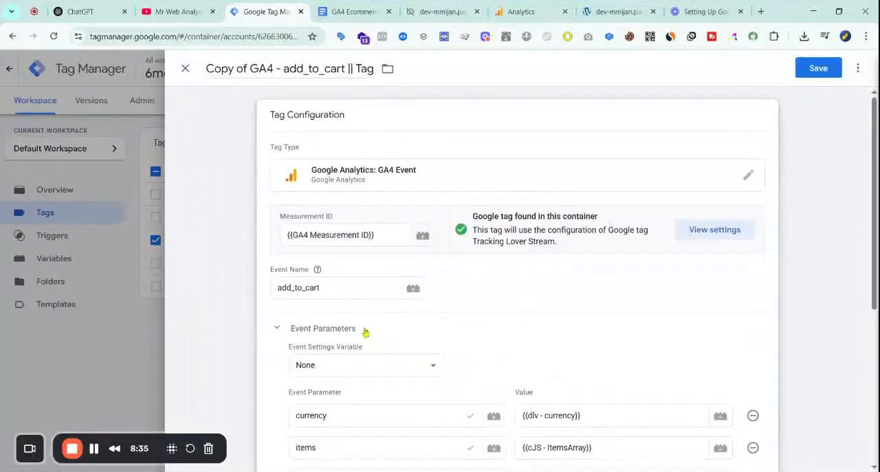
Copy begin_checkout from the tracking document and set it as the event name of the Copy of GA4 - add_to_cart || Tag
scroll(371, 344, down, 5)
click(354, 12)
scroll(394, 329, down, 5)
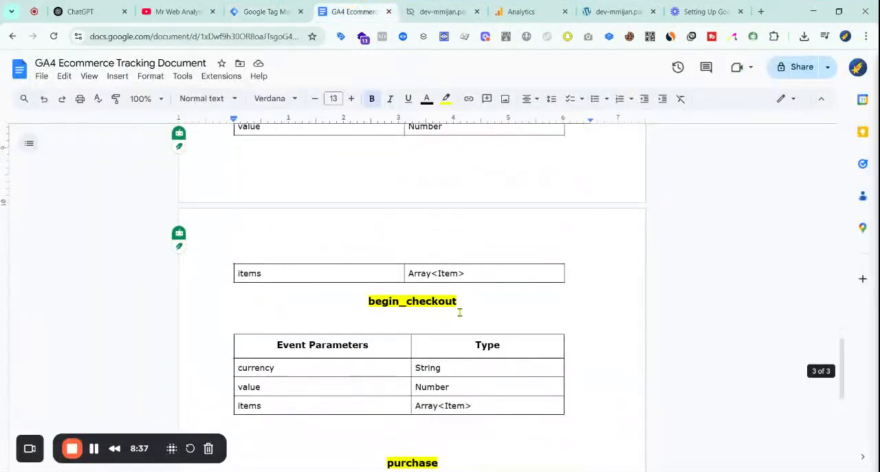
scroll(415, 353, up, 2)
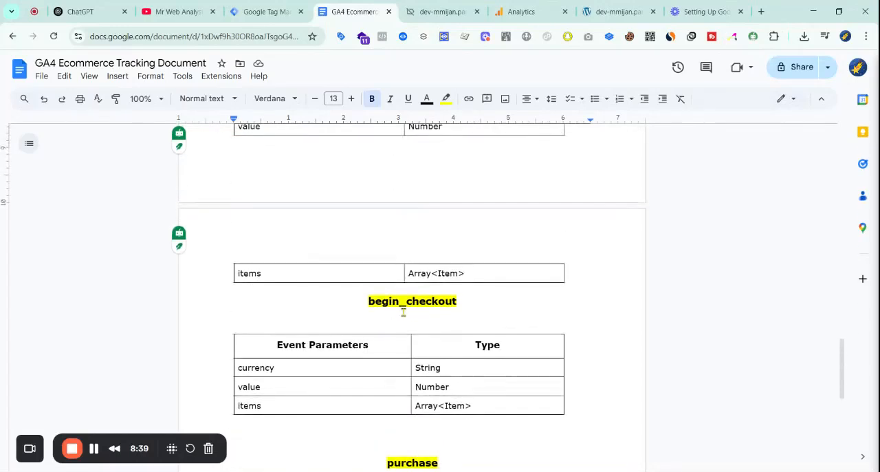
double_click(405, 303)
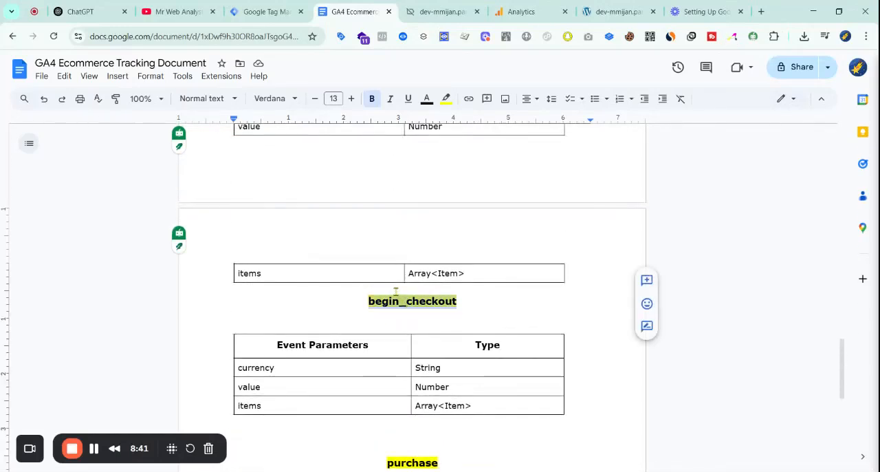
click(268, 12)
scroll(354, 351, up, 4)
scroll(391, 291, down, 1)
scroll(389, 291, up, 1)
click(332, 241)
click(298, 241)
double_click(308, 268)
Replace the copied tag's add_to_cart firing trigger with Event - begin_checkout
scroll(356, 310, down, 5)
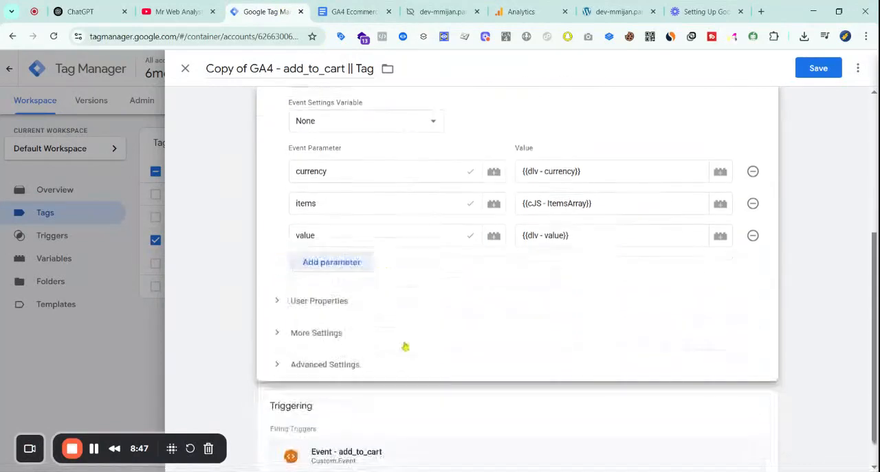
click(435, 398)
click(747, 402)
click(560, 396)
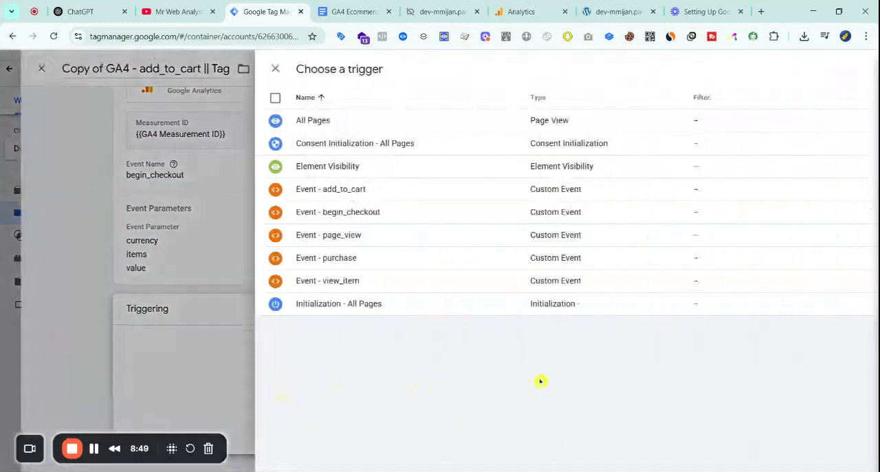
click(315, 220)
Rename the tag as GA4 - begin_checkout || Tag and save it
double_click(320, 71)
text(begin_checkout)
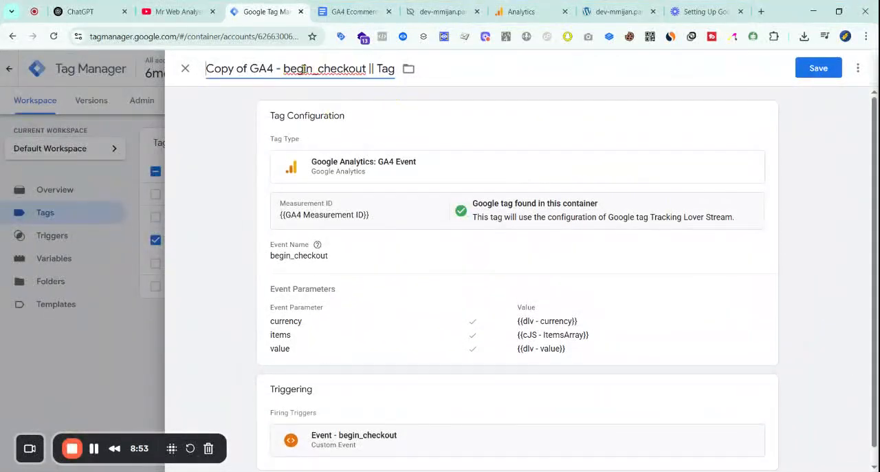
key(ctrl+BackSpace)
key(ctrl+BackSpace)
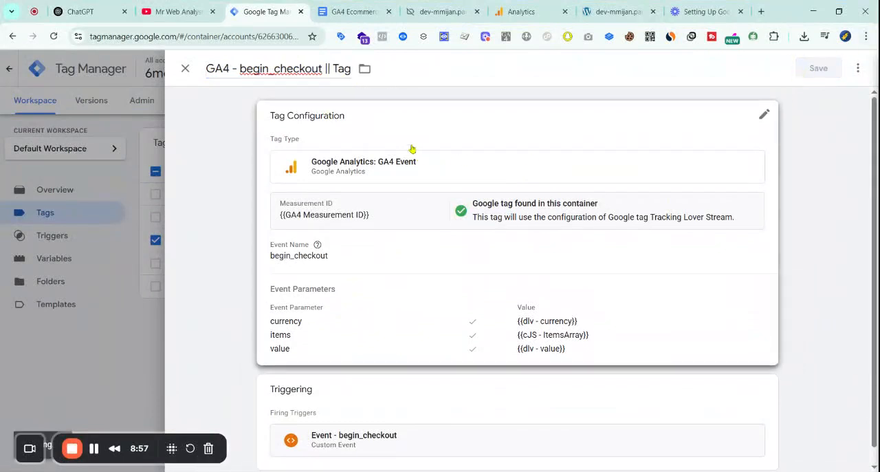
Copy the event name purchase from the tracking document and return to the Tag Manager tags list
key(ctrl+Tab)
scroll(468, 289, down, 3)
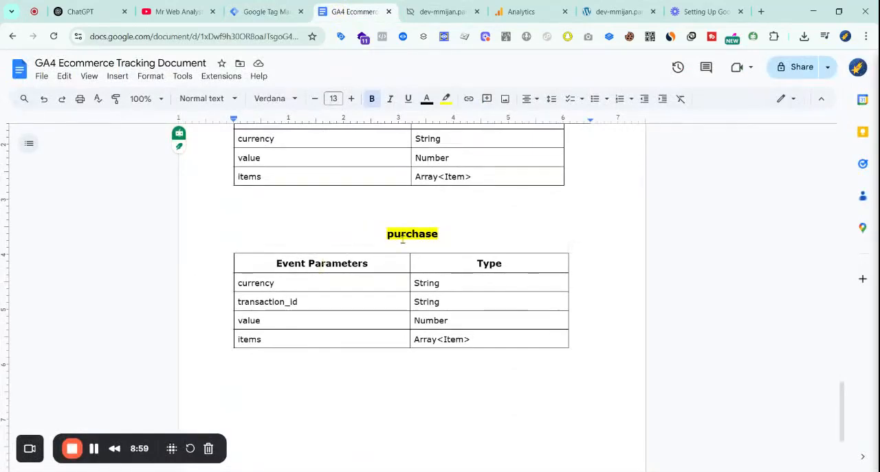
double_click(411, 230)
click(231, 8)
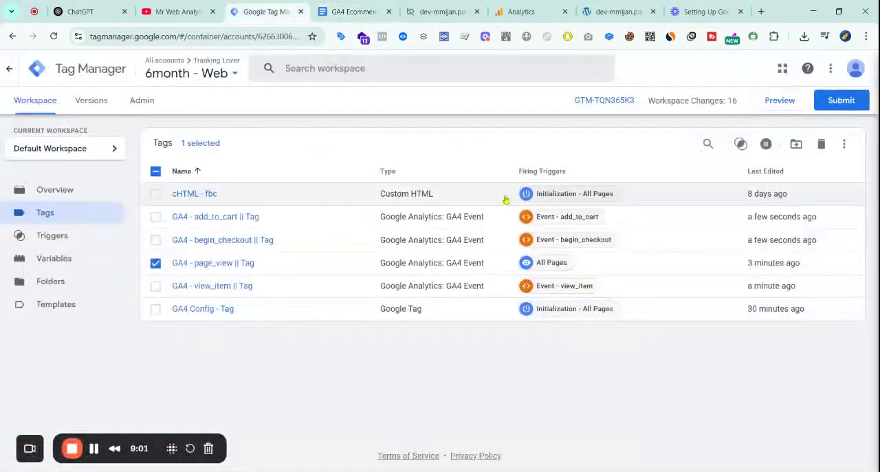
Duplicate the GA4 - begin_checkout || Tag tag and open the copy's tag configuration for editing
click(288, 246)
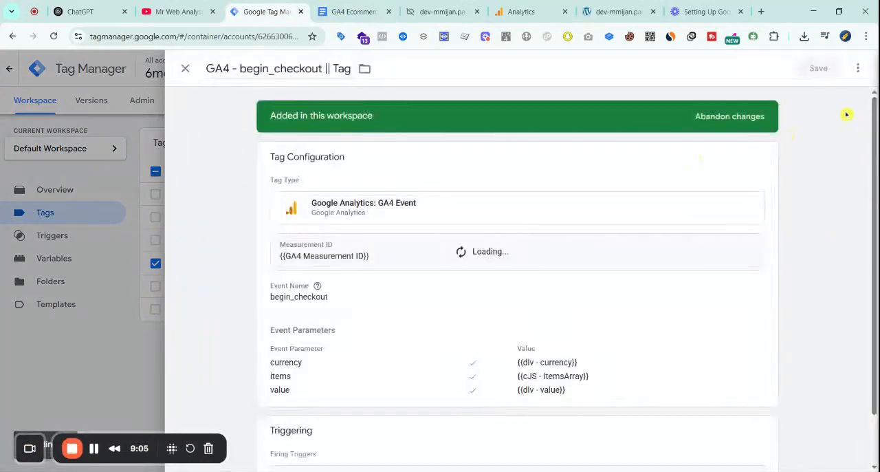
click(821, 96)
click(352, 324)
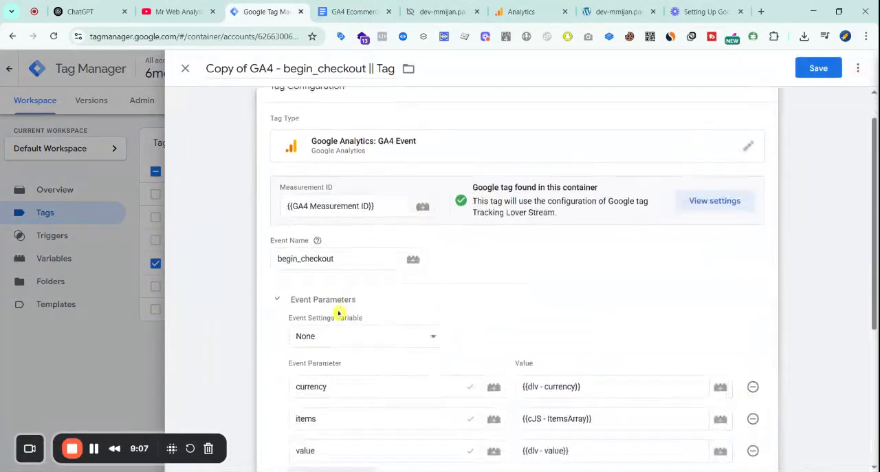
Set the copied tag's event name to purchase and rename the tag as GA4 - purchase || Tag
scroll(309, 247, down, 1)
scroll(310, 247, up, 1)
double_click(323, 68)
text(purchase)
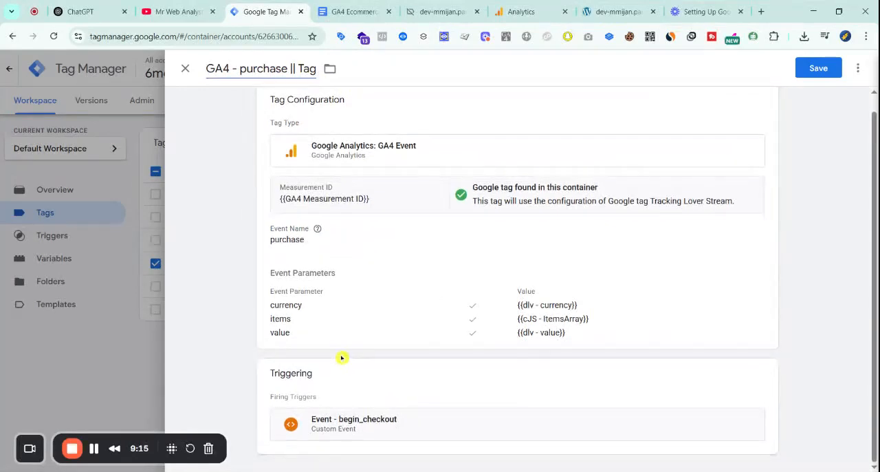
Replace the purchase tag's begin_checkout firing trigger with Event - purchase
click(414, 338)
scroll(687, 371, down, 5)
click(688, 389)
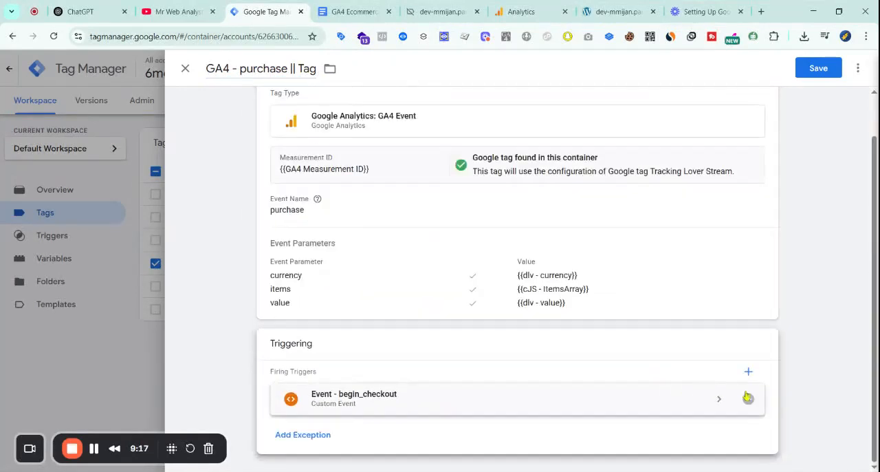
click(733, 394)
click(494, 381)
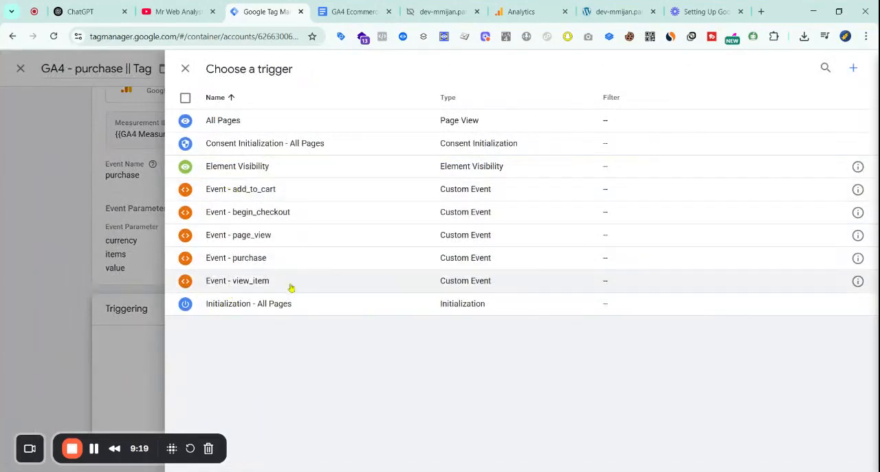
click(271, 260)
Add an event parameter named transaction_id to the purchase tag, copying the name from the tracking document's purchase table
scroll(375, 403, down, 2)
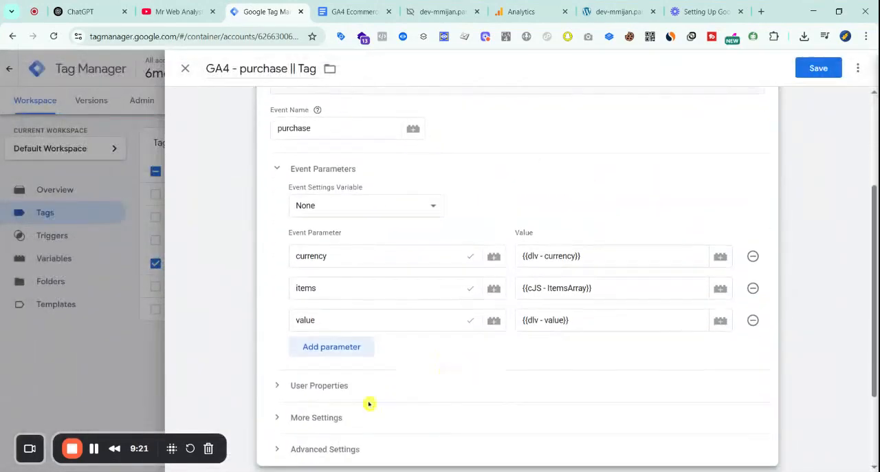
click(354, 11)
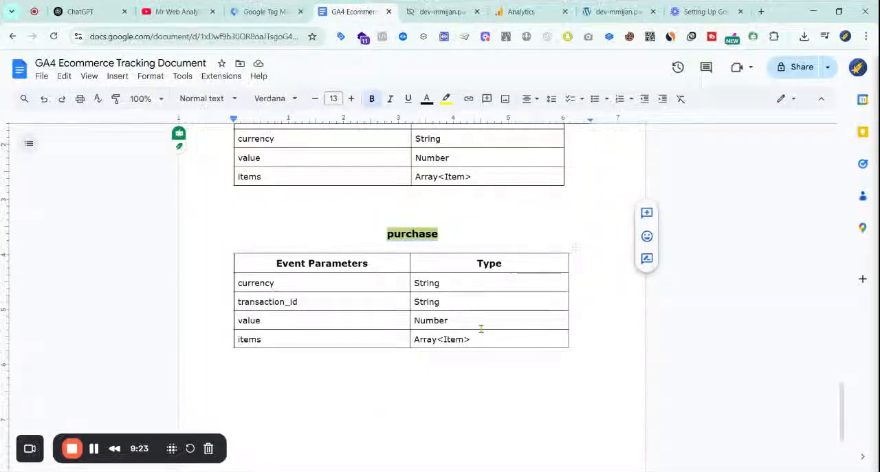
scroll(481, 330, down, 2)
scroll(486, 349, up, 1)
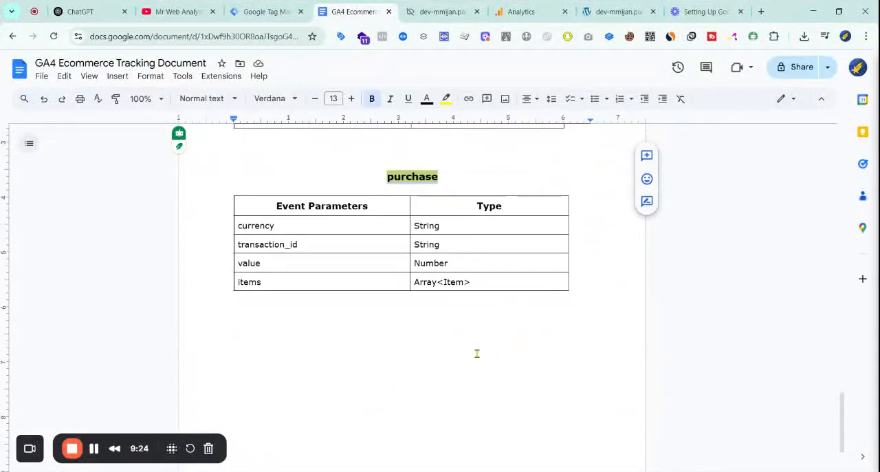
click(329, 243)
scroll(387, 281, up, 2)
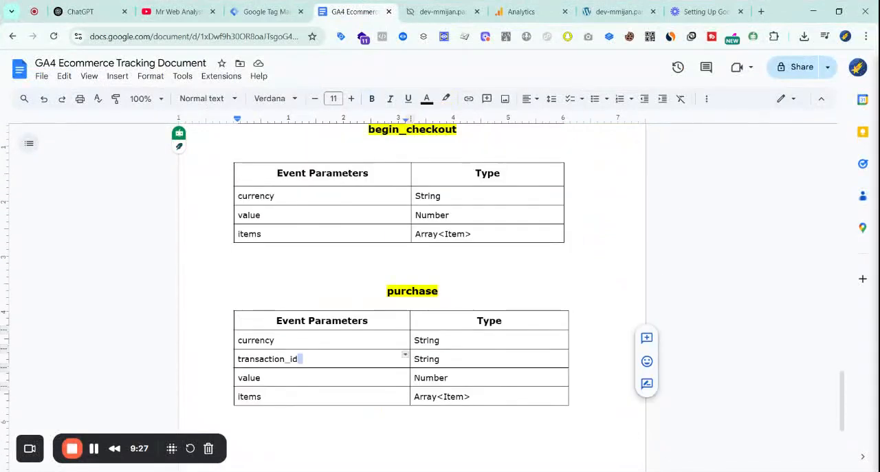
double_click(273, 352)
click(281, 4)
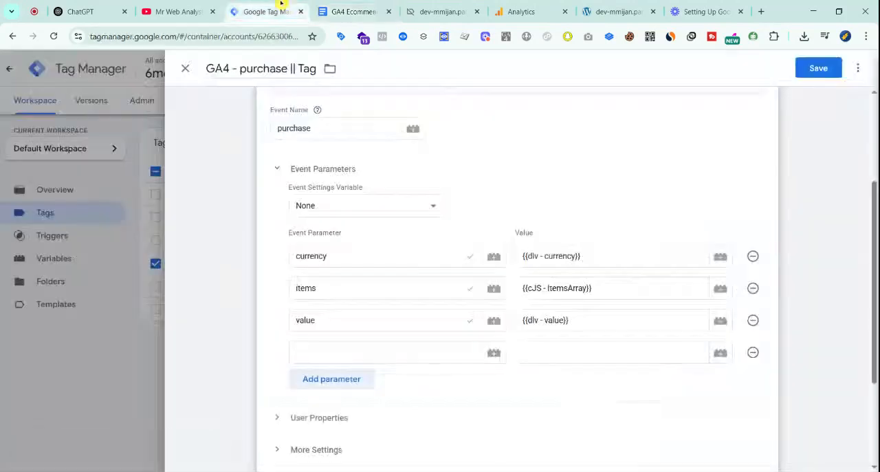
Set the transaction_id parameter's value to {{dlv - transaction_id}} and save the purchase tag
click(555, 356)
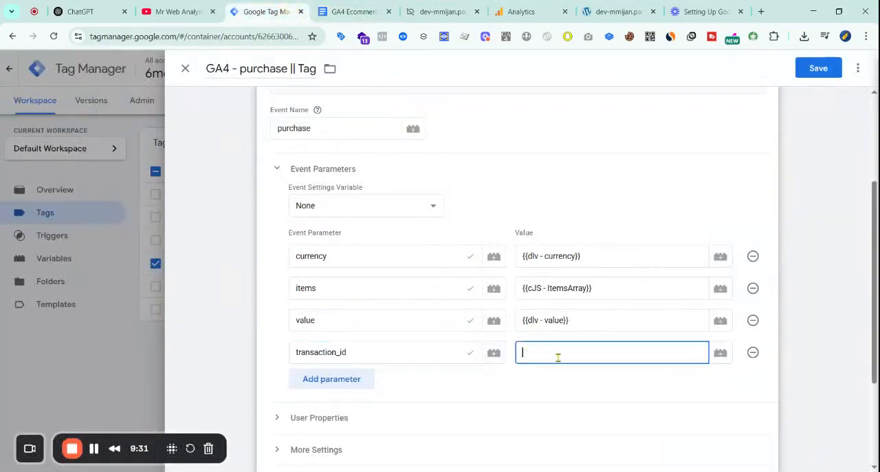
text({{tra)
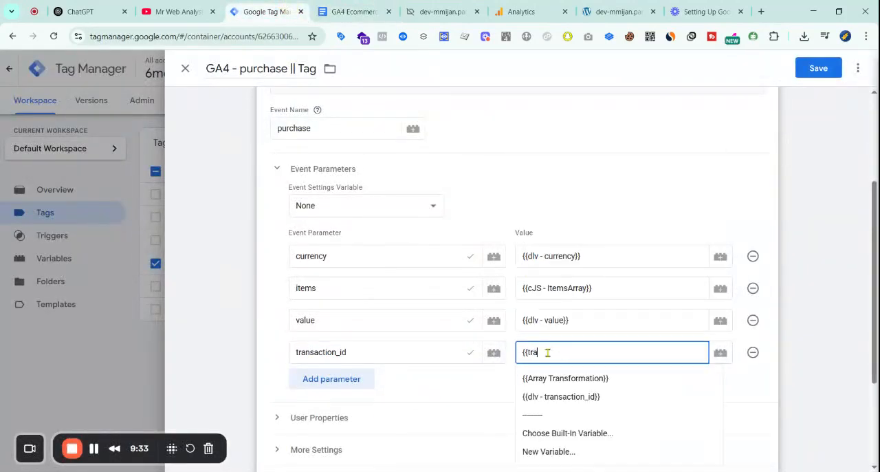
click(612, 401)
scroll(612, 402, down, 3)
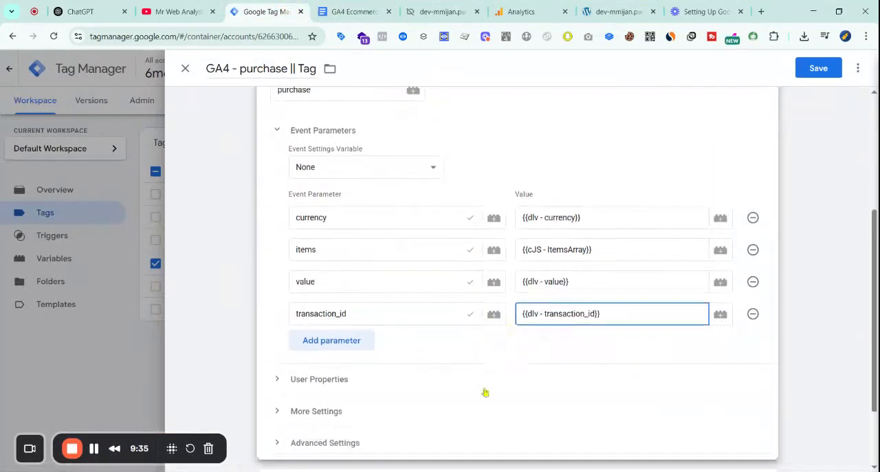
scroll(498, 392, up, 3)
click(798, 67)
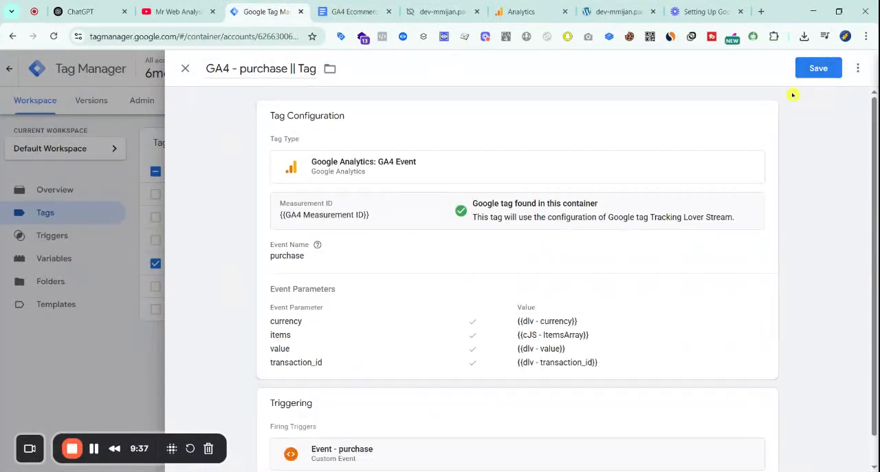
Check the end of the tracking document for remaining events, and clear the tag selection in the Tag Manager tags list
click(367, 10)
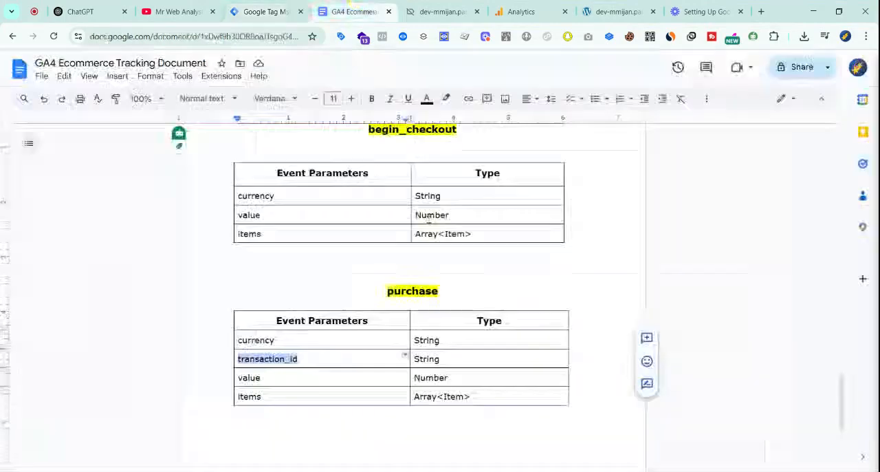
scroll(453, 303, down, 3)
scroll(453, 302, up, 3)
click(264, 12)
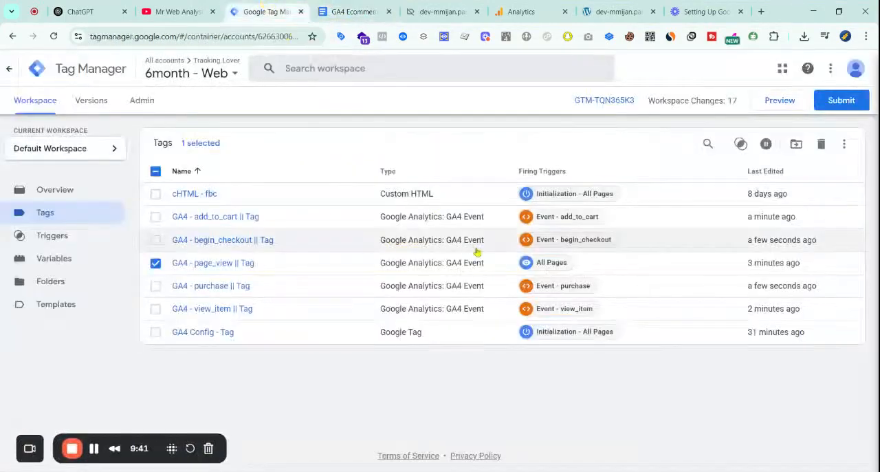
click(155, 172)
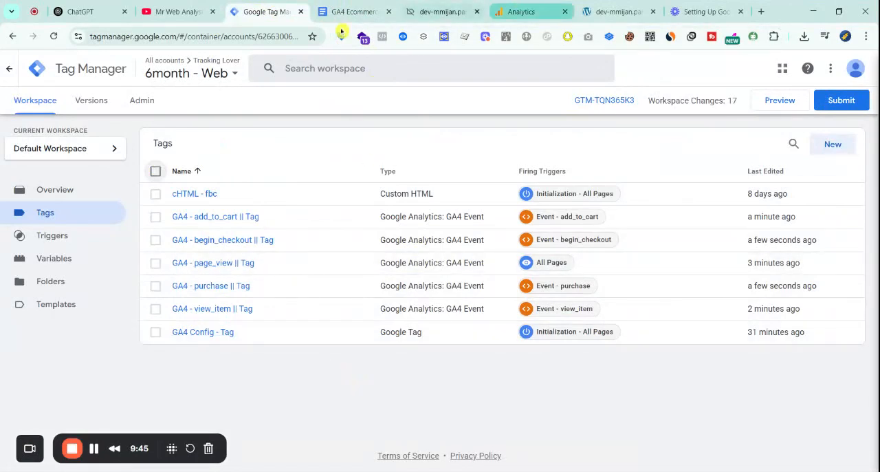
Switch to Google Analytics, open the property's DebugView from the admin settings and check its debug device list
click(522, 12)
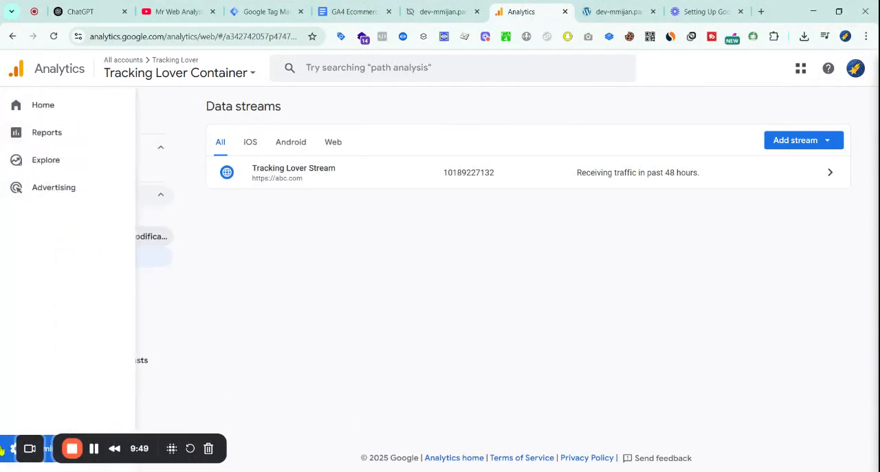
click(8, 448)
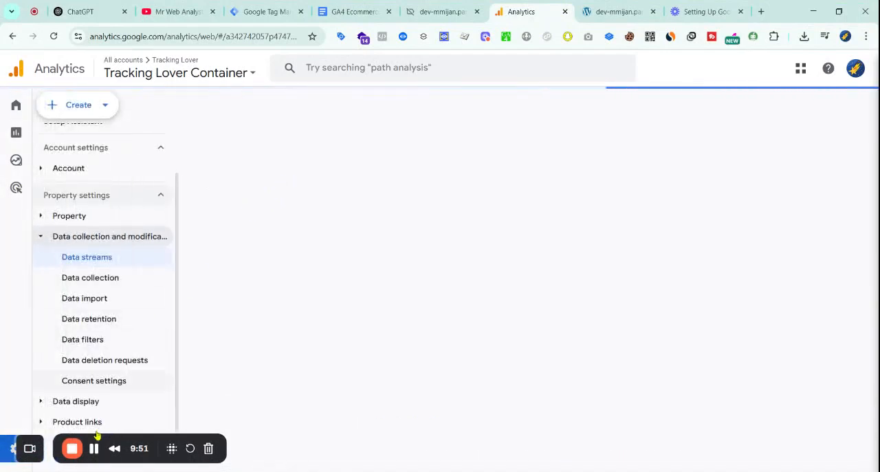
scroll(360, 435, down, 5)
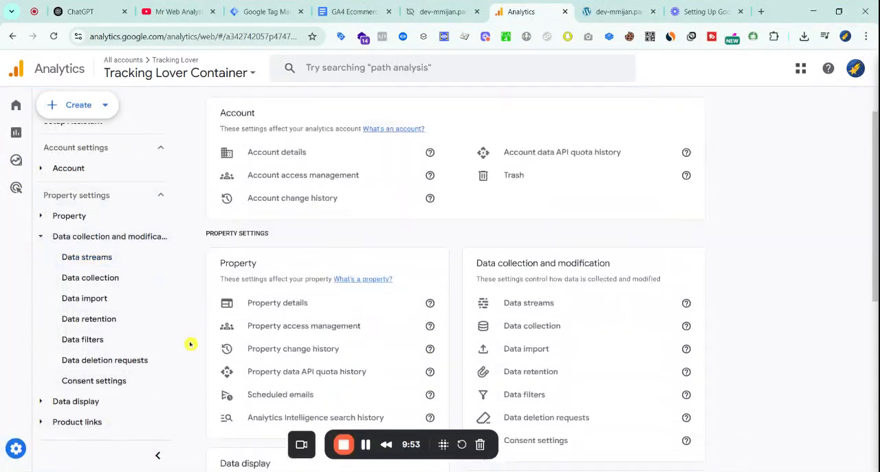
click(277, 387)
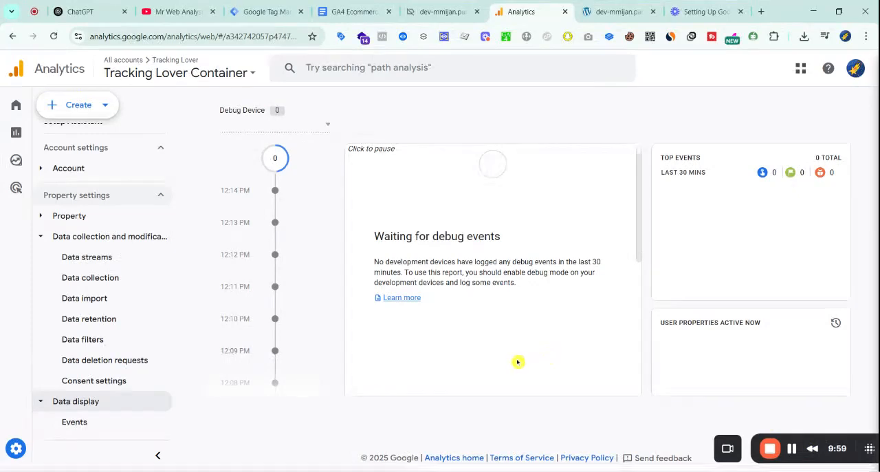
click(291, 131)
click(305, 137)
Submit and publish the Tag Manager workspace changes without a version name or description, and close the version summary
click(270, 11)
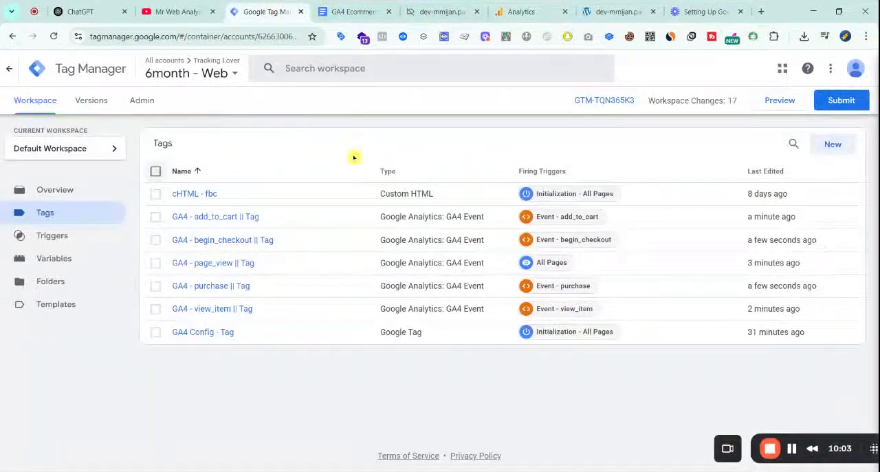
click(838, 98)
click(847, 68)
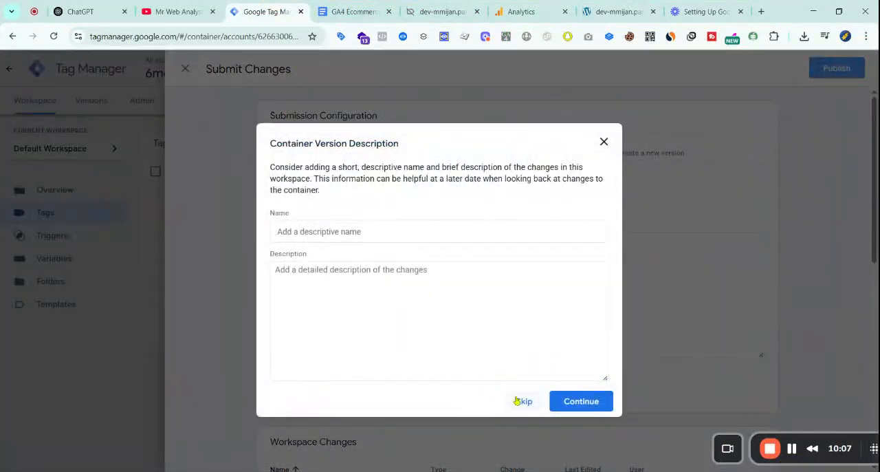
click(521, 400)
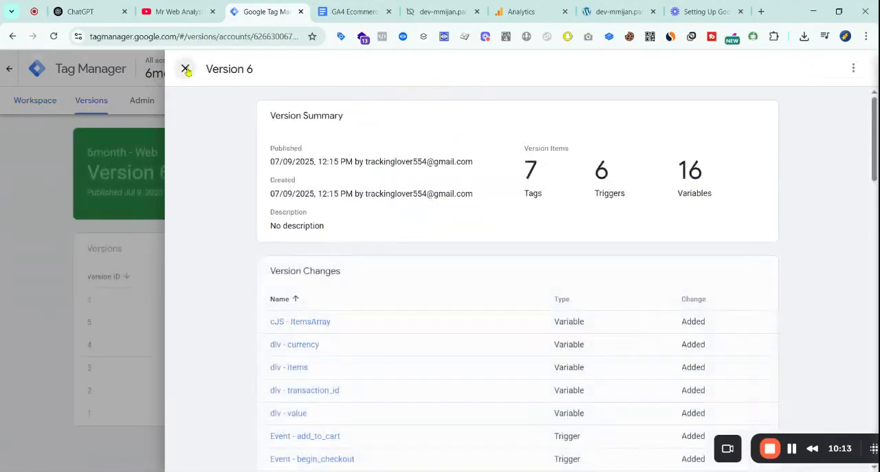
click(186, 69)
Preview the workspace in Tag Assistant, removing contact from the website URL and connecting to the site's home page
click(35, 100)
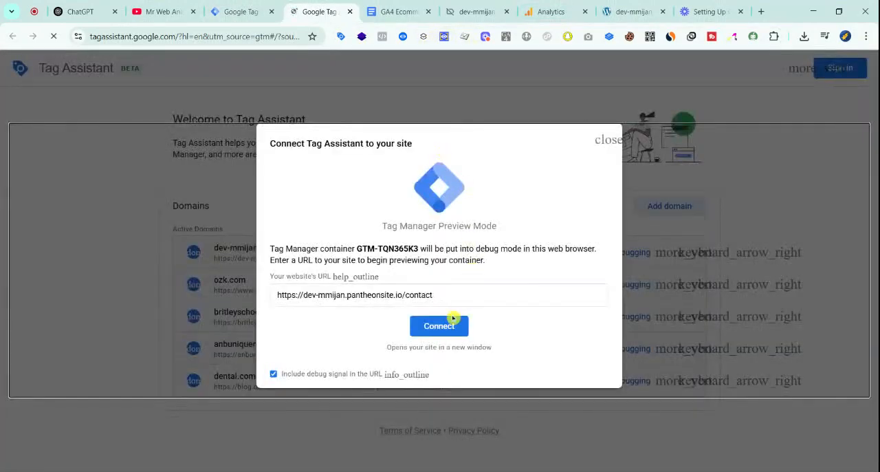
drag(406, 295, 524, 298)
key(BackSpace)
click(434, 327)
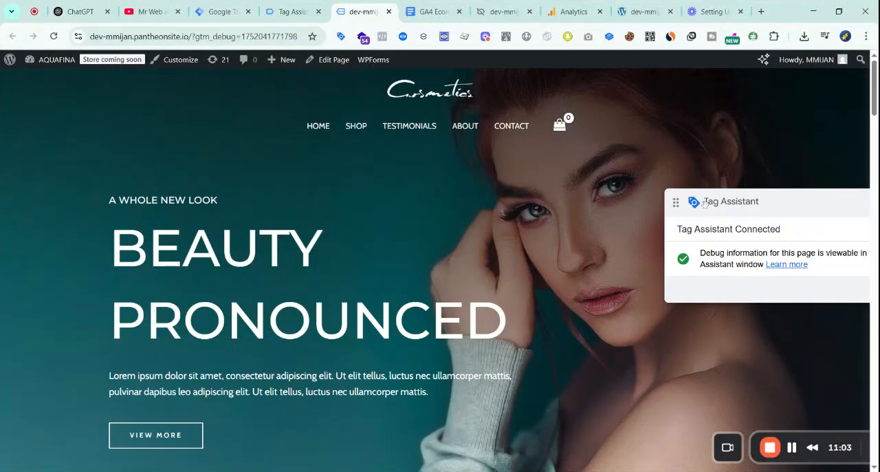
Browse the site's home page down to the product listings and open the Shaving Kit product page
scroll(603, 164, down, 2)
scroll(592, 163, up, 2)
scroll(484, 160, down, 4)
scroll(484, 152, up, 2)
click(296, 11)
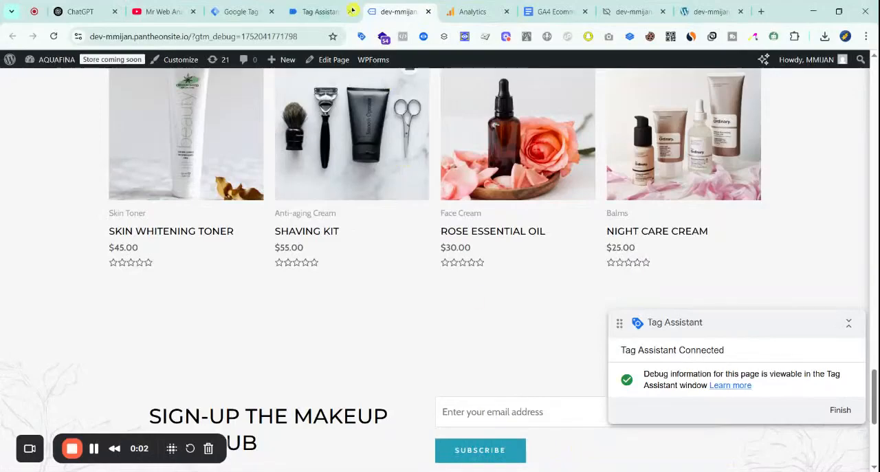
click(341, 10)
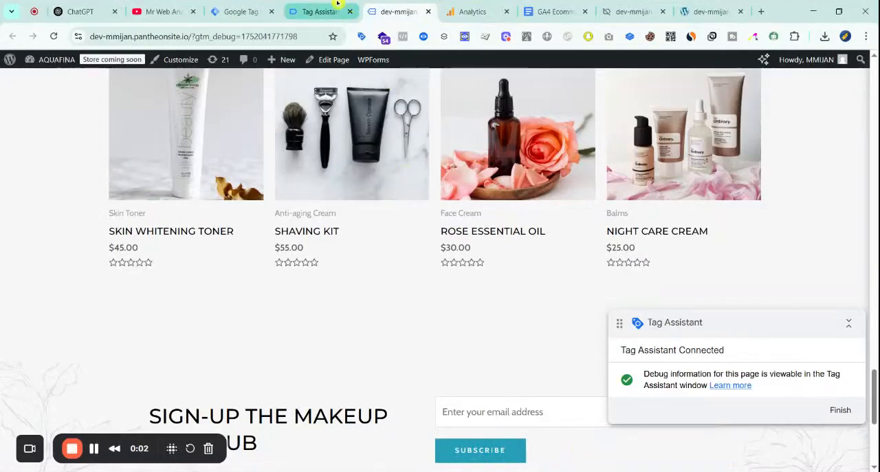
click(410, 4)
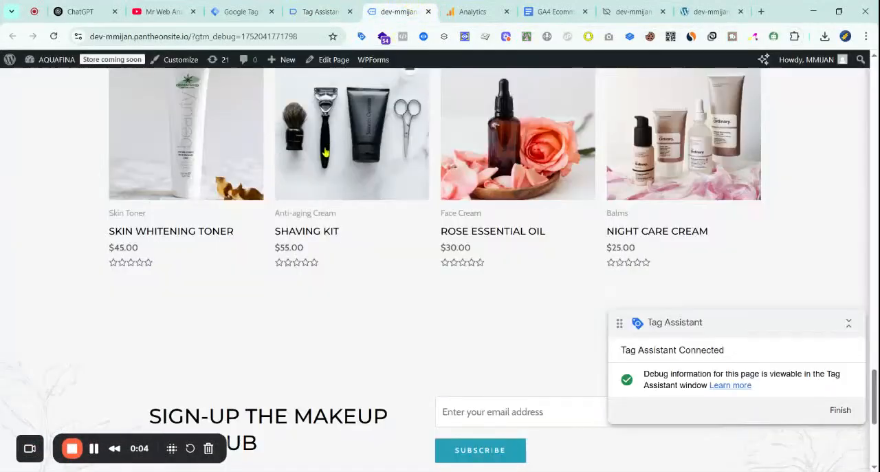
scroll(344, 255, down, 4)
scroll(370, 284, up, 8)
scroll(342, 293, down, 3)
click(368, 217)
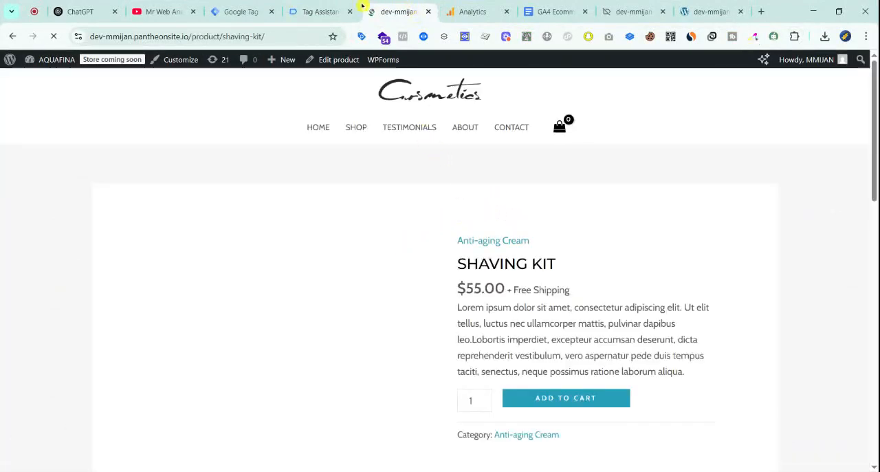
In Tag Assistant, inspect the item parameters of the GA4 - view_item tag fired on the shaving-kit page, and close its details
click(316, 12)
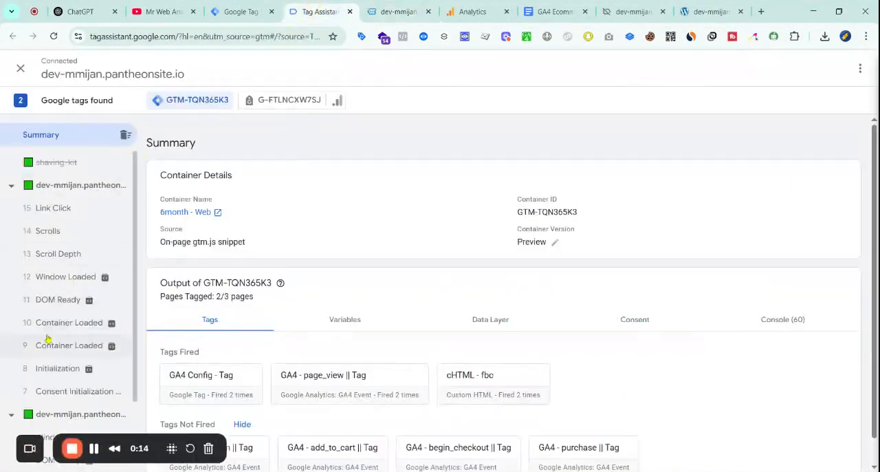
mouse_move(122, 335)
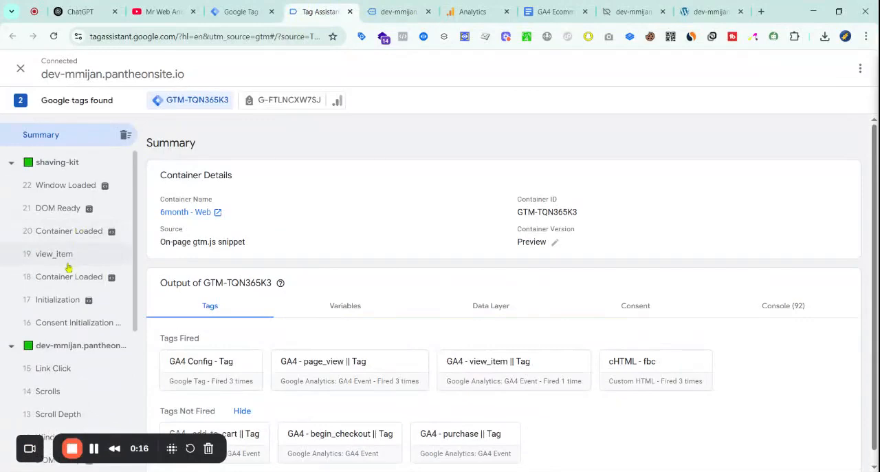
click(58, 266)
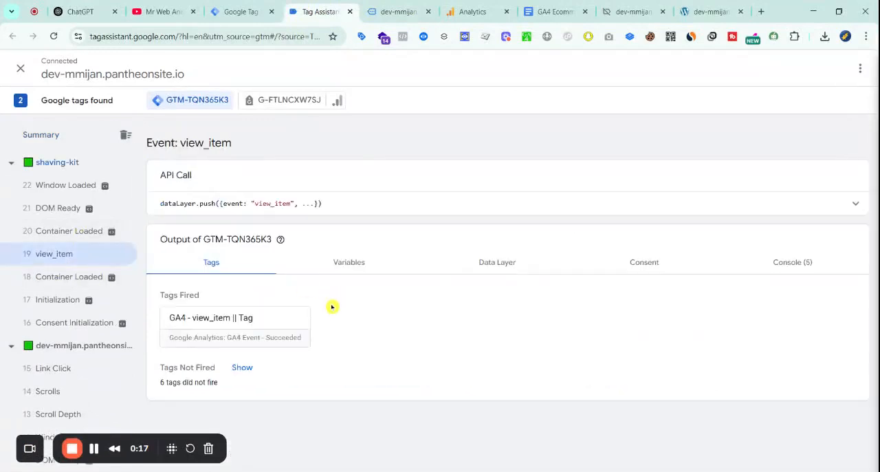
click(248, 326)
scroll(385, 237, down, 2)
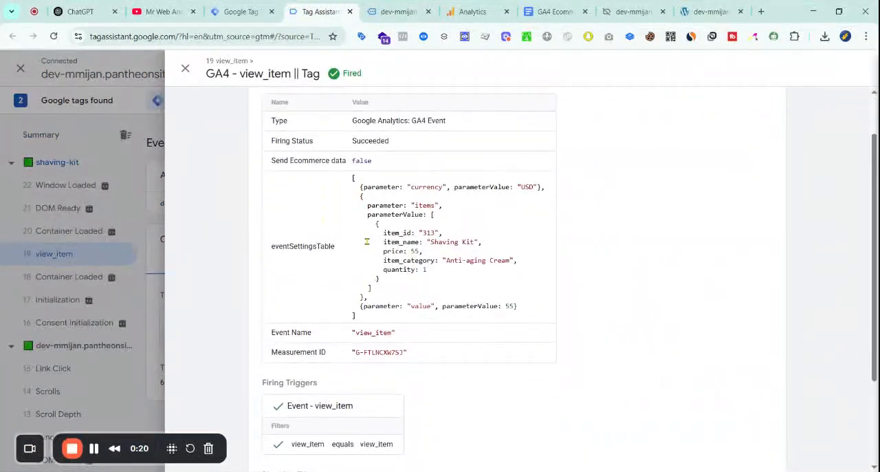
click(427, 235)
drag(379, 236, 510, 261)
double_click(434, 242)
drag(424, 242, 474, 243)
drag(396, 252, 424, 252)
scroll(418, 349, down, 2)
scroll(435, 332, up, 3)
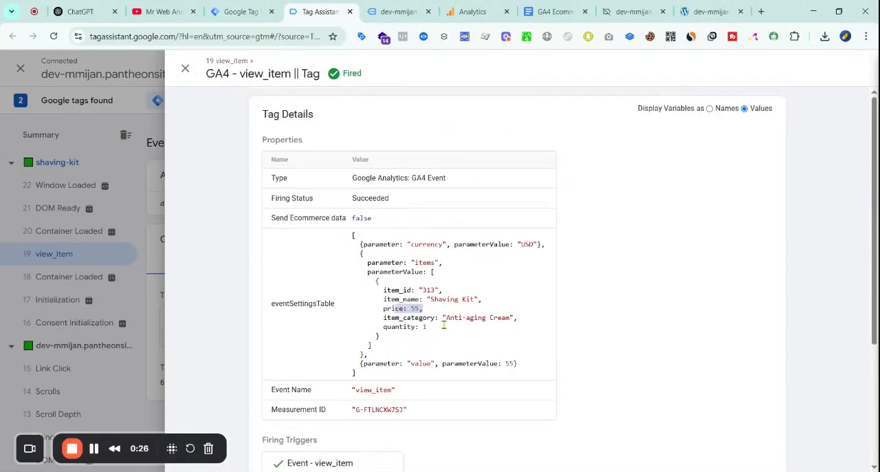
click(185, 68)
Examine the variables of the view_item event, especially the item fields returned by cJS - ItemsArray
click(359, 275)
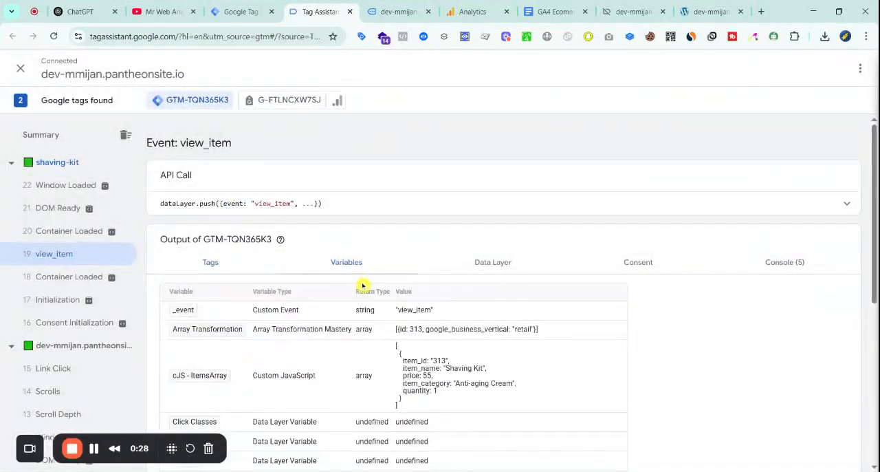
scroll(364, 289, down, 3)
drag(401, 180, 438, 220)
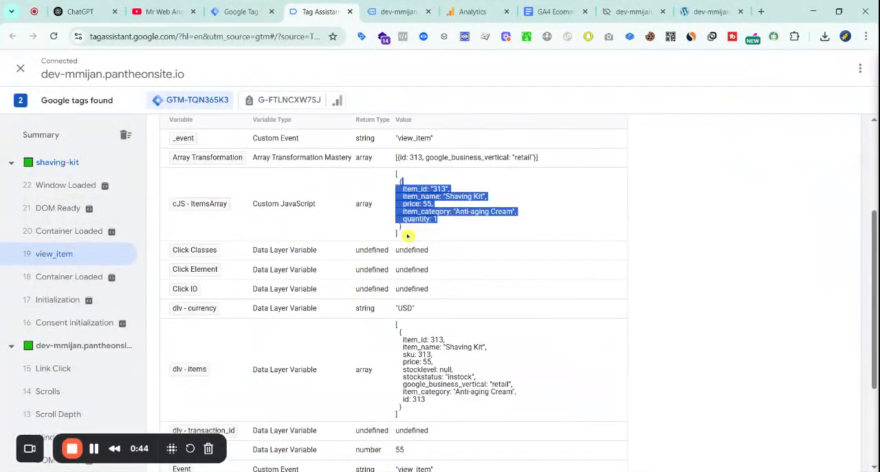
click(386, 181)
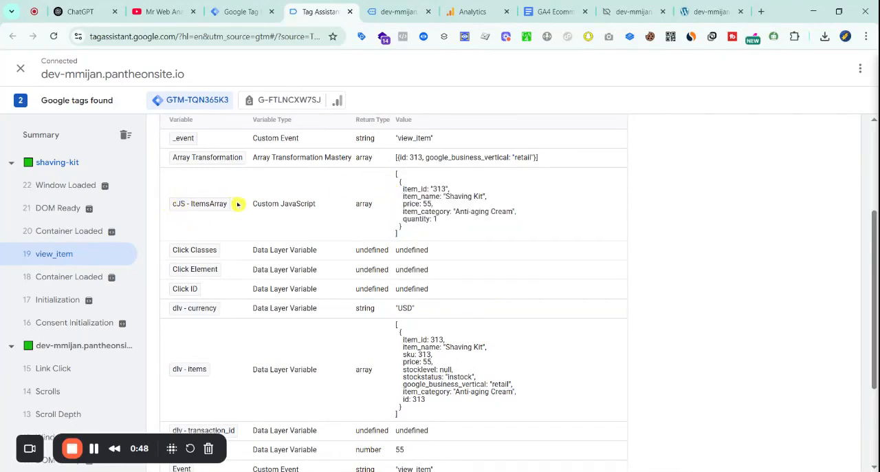
drag(400, 182, 466, 231)
triple_click(463, 222)
triple_click(440, 191)
scroll(377, 220, up, 3)
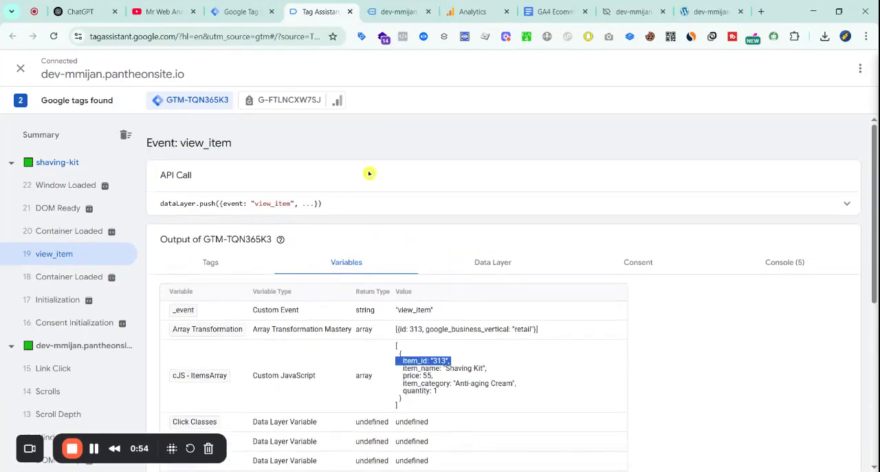
Switch to Google Analytics and check the debug device list in DebugView
click(399, 12)
click(474, 12)
click(284, 129)
click(267, 149)
Back on the site, add the Shaving Kit to the cart for a total quantity of 3 and proceed to checkout
click(399, 11)
scroll(523, 293, down, 3)
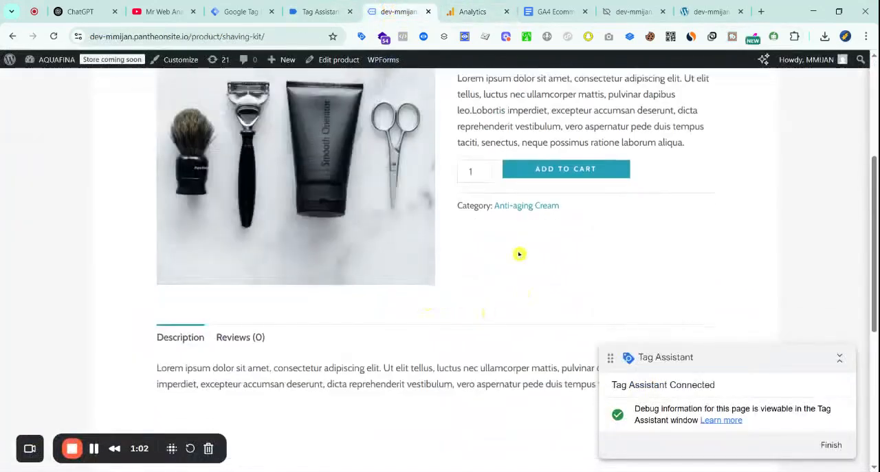
scroll(509, 249, up, 1)
click(509, 226)
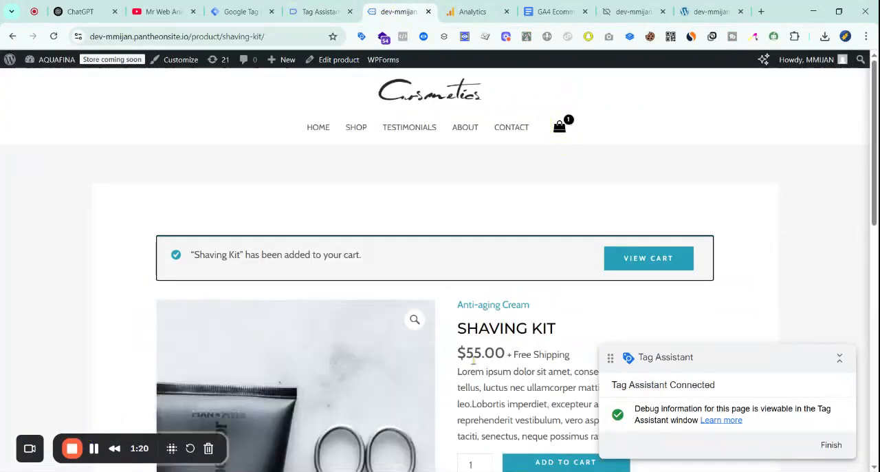
scroll(541, 202, down, 3)
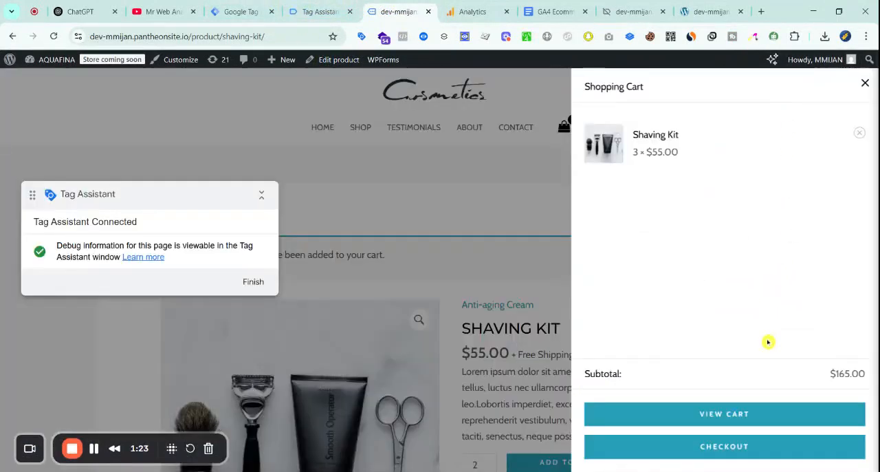
click(733, 462)
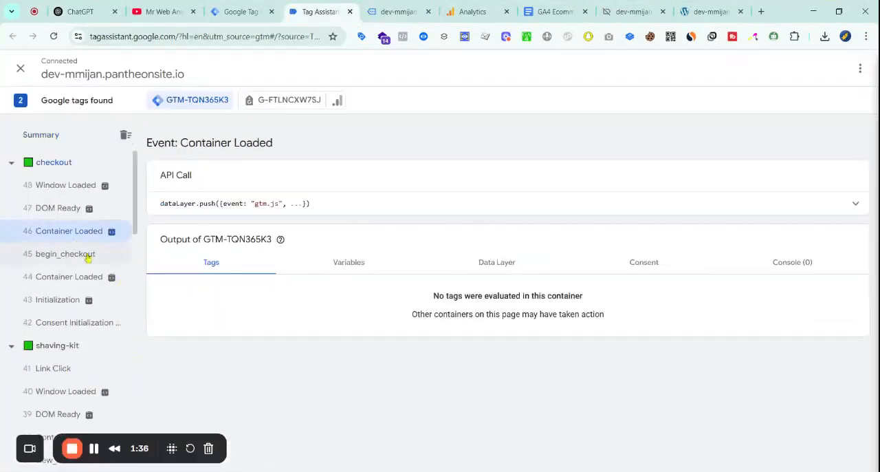
In Tag Assistant, inspect the parameters of the GA4 - begin_checkout tag fired on the checkout page, and close its details
click(81, 252)
click(283, 332)
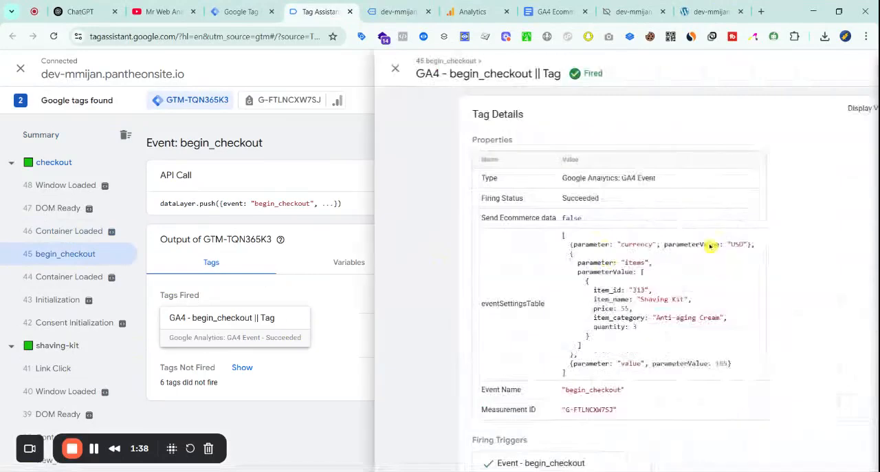
scroll(619, 282, down, 2)
scroll(539, 295, up, 1)
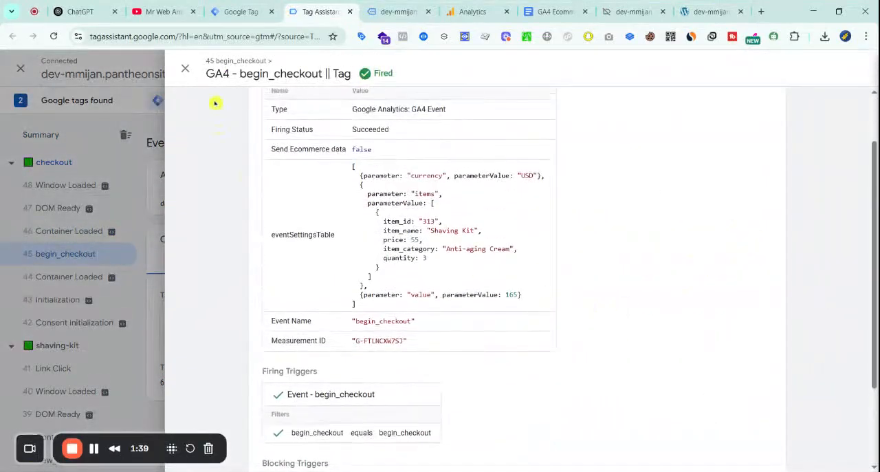
click(185, 70)
Fill in the town/city in the site's billing details and place the order with cash on delivery
click(399, 12)
scroll(687, 251, down, 5)
scroll(318, 241, down, 3)
scroll(419, 281, up, 3)
click(234, 305)
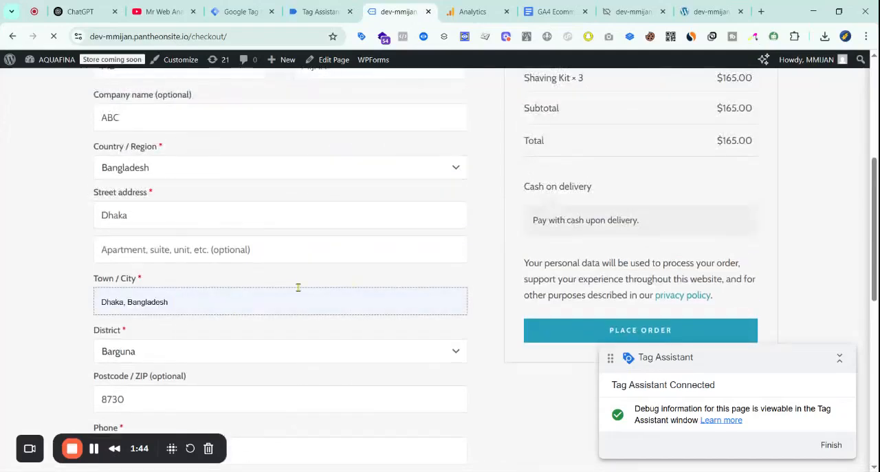
scroll(516, 282, up, 3)
scroll(621, 300, down, 5)
click(617, 216)
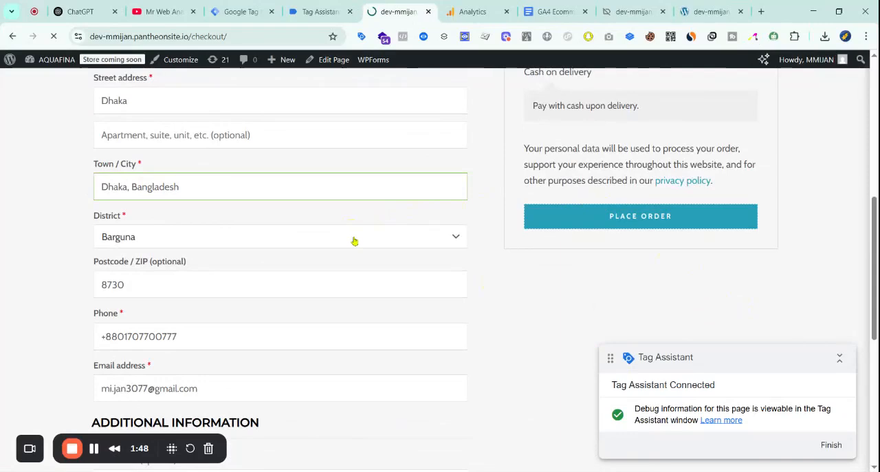
scroll(353, 242, down, 3)
scroll(359, 244, up, 5)
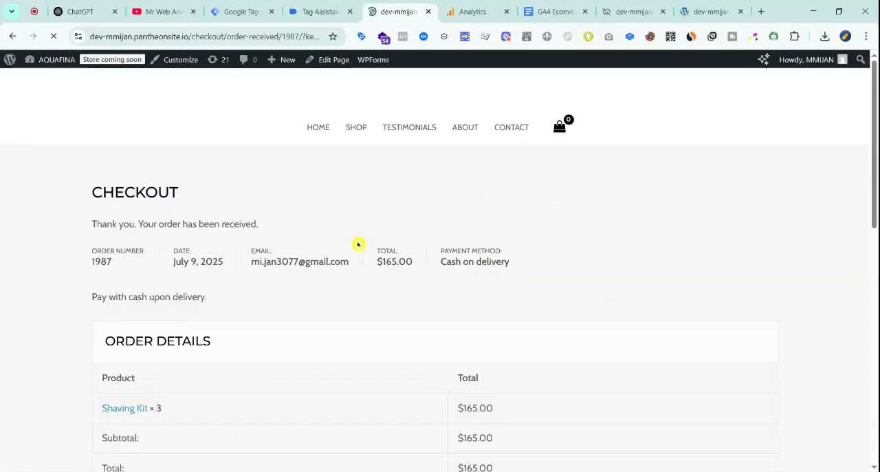
scroll(349, 246, down, 4)
scroll(347, 245, up, 3)
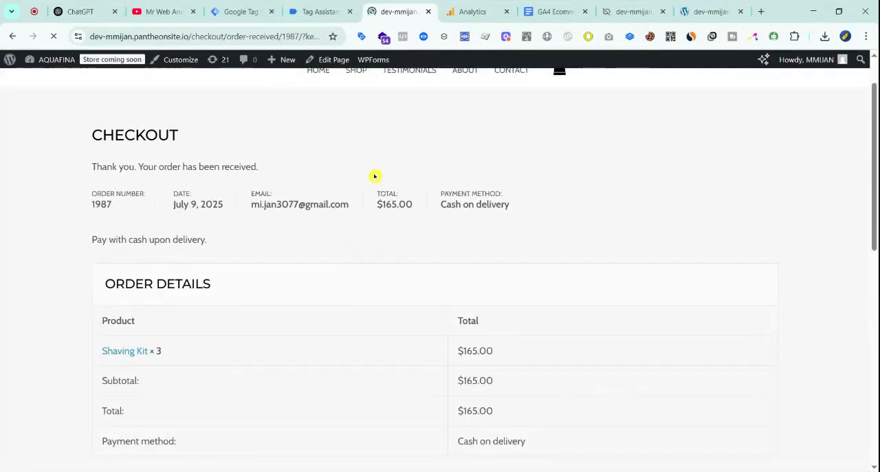
In Tag Assistant, open the purchase event on the order-received page and check the item parameters of the GA4 - purchase tag
click(345, 11)
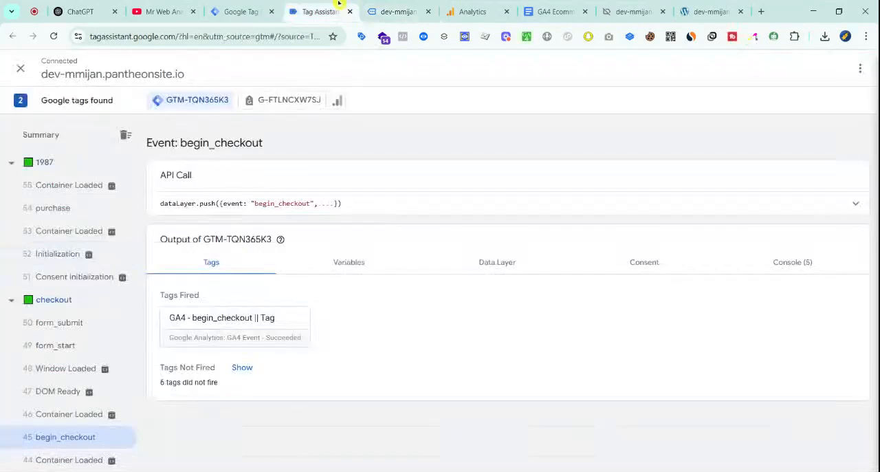
click(69, 254)
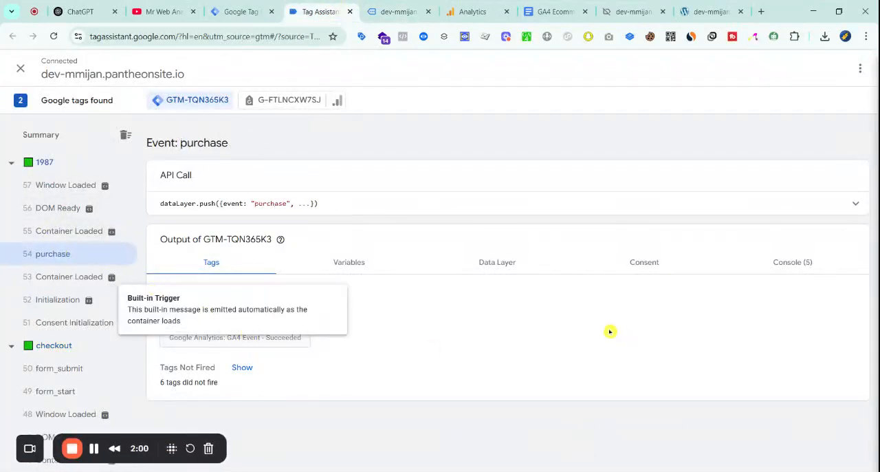
click(283, 341)
scroll(413, 275, down, 3)
drag(376, 242, 489, 270)
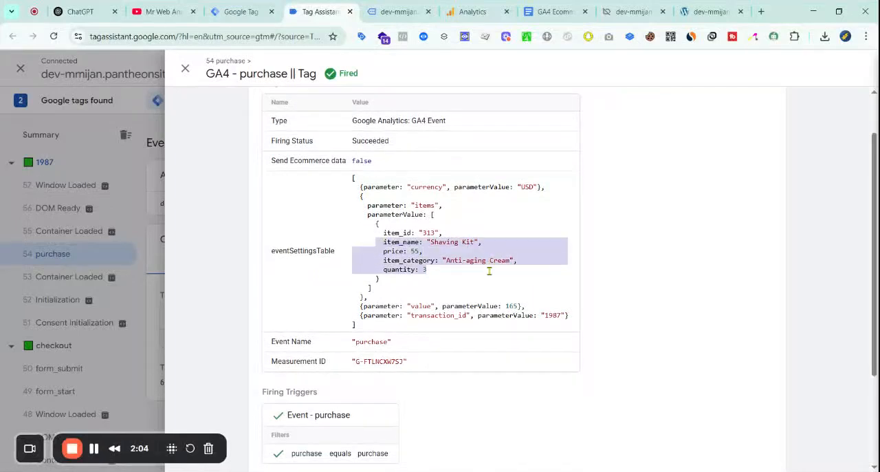
double_click(421, 261)
Compare the total on the order confirmation page with the purchase tag's value, and close the tag details
click(401, 13)
scroll(462, 257, down, 1)
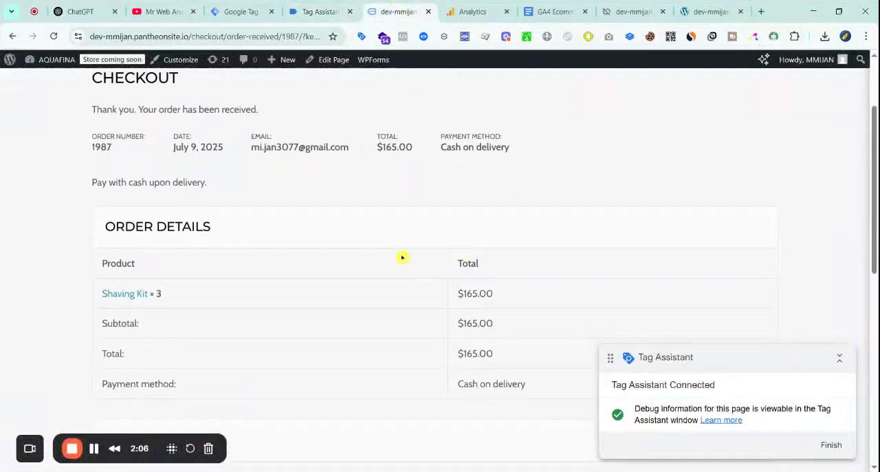
drag(369, 151, 401, 147)
click(316, 12)
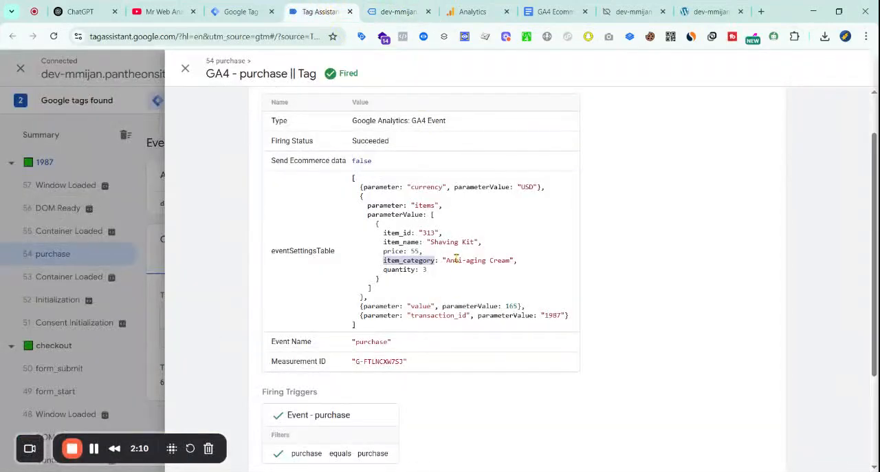
scroll(504, 282, down, 3)
scroll(481, 310, up, 3)
click(122, 173)
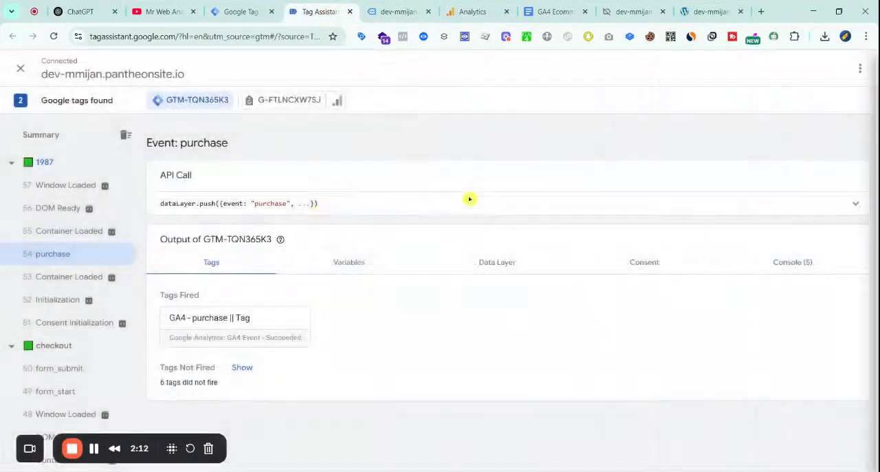
Review the variables of the purchase event, including dlv - items, dlv - transaction_id and dlv - value
click(359, 265)
scroll(365, 296, down, 5)
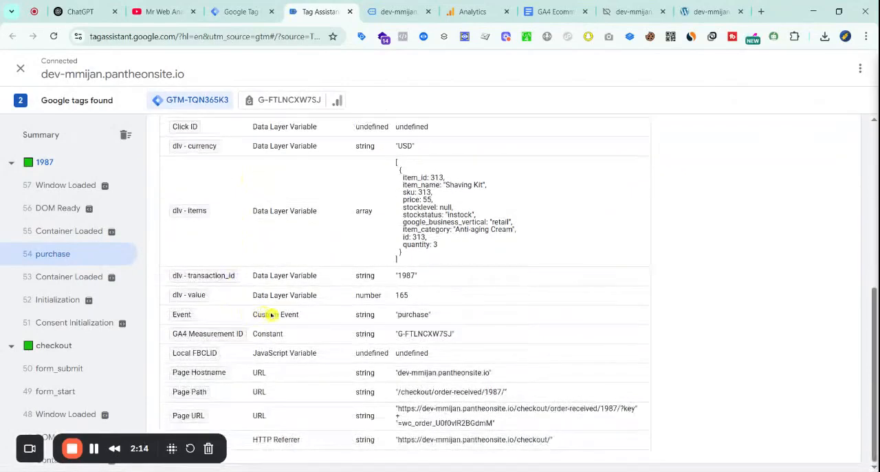
scroll(413, 343, up, 2)
scroll(379, 361, down, 2)
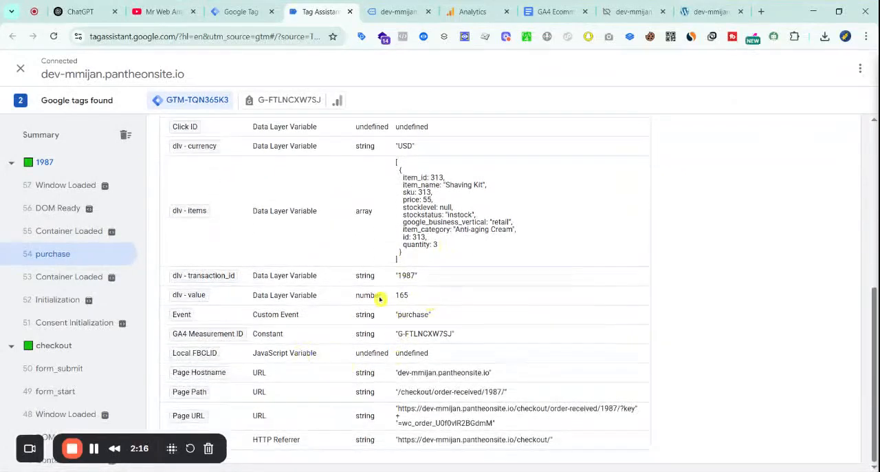
Switch to Analytics DebugView, open the purchase event and check the item parameters of the Shaving Kit
click(401, 6)
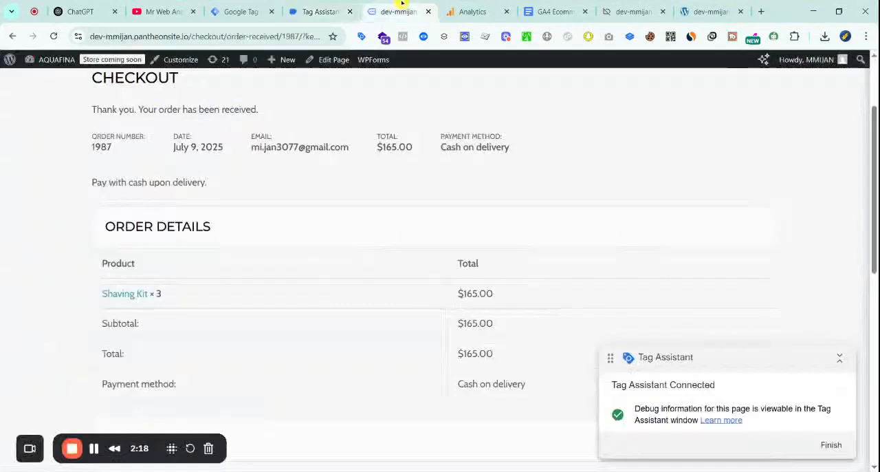
click(473, 12)
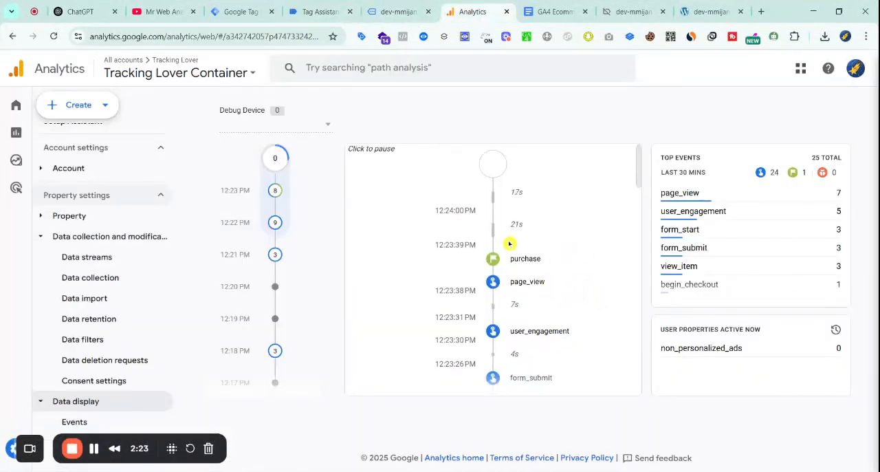
click(494, 262)
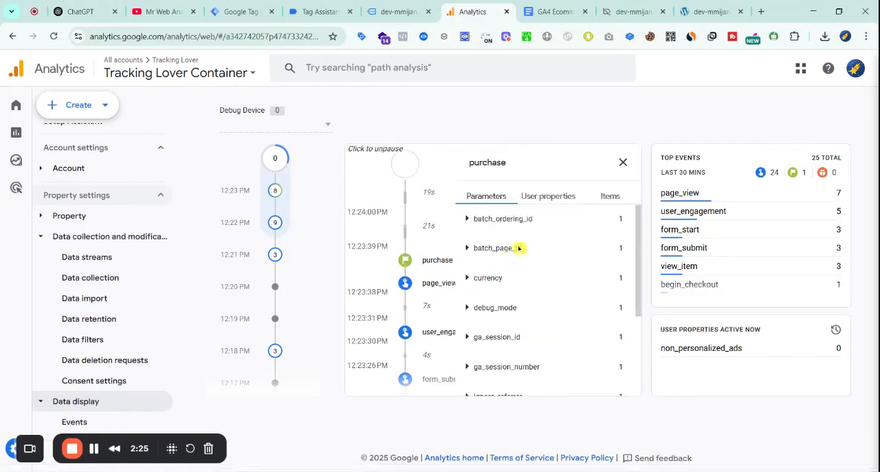
click(610, 197)
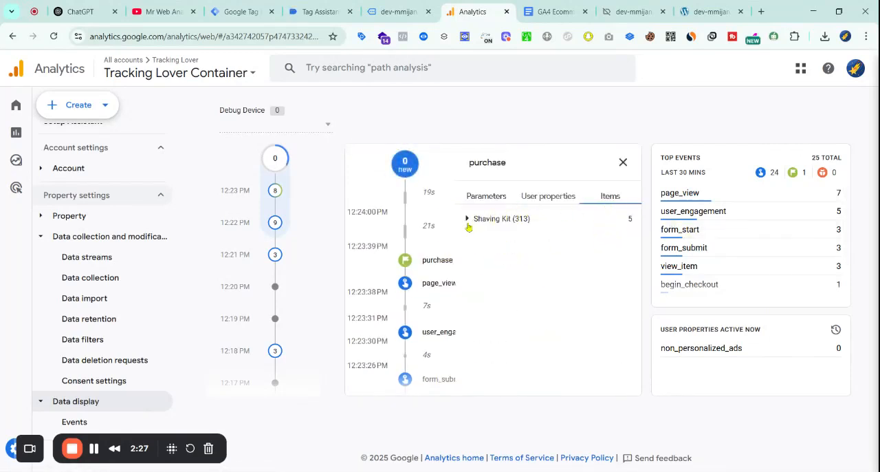
click(468, 221)
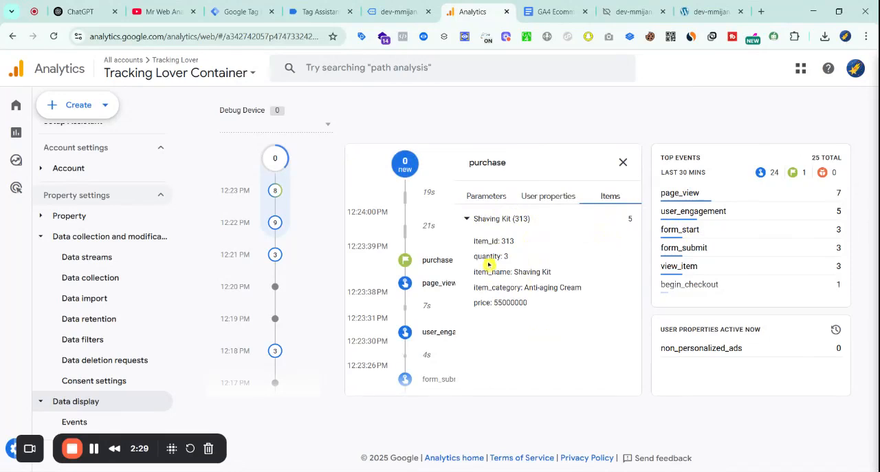
drag(508, 273, 552, 272)
click(515, 301)
Check the value parameter of the purchase event in DebugView and close the event details
click(492, 198)
scroll(550, 298, down, 3)
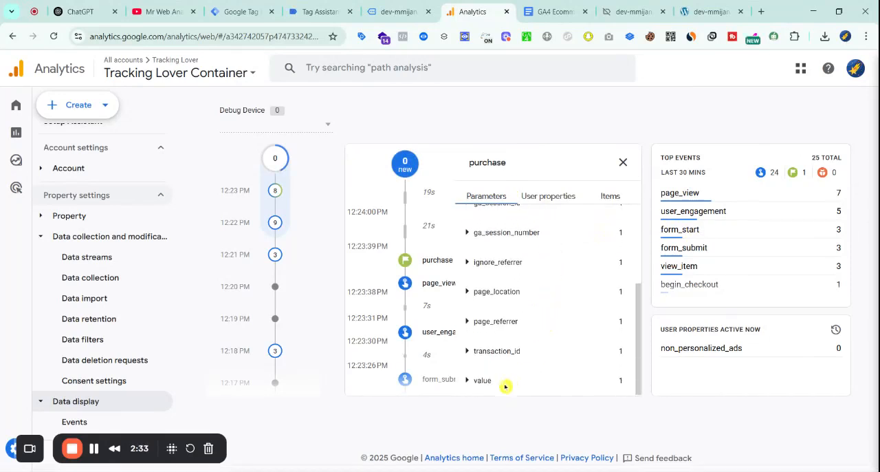
click(468, 381)
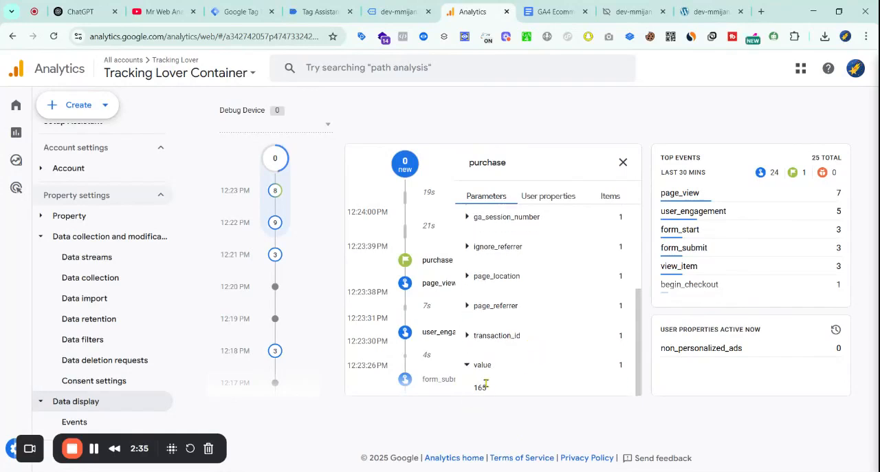
click(623, 163)
Open the view_item event in the DebugView timeline, view its items, and return to the site's order confirmation page
scroll(515, 290, down, 5)
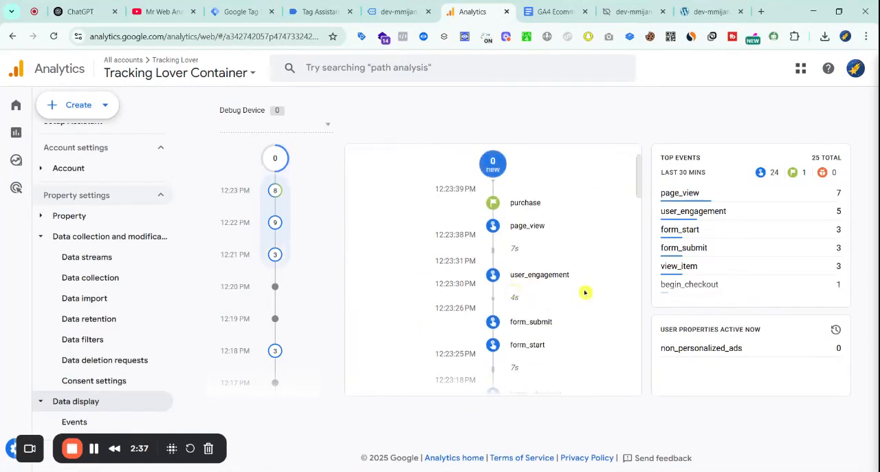
scroll(485, 270, down, 5)
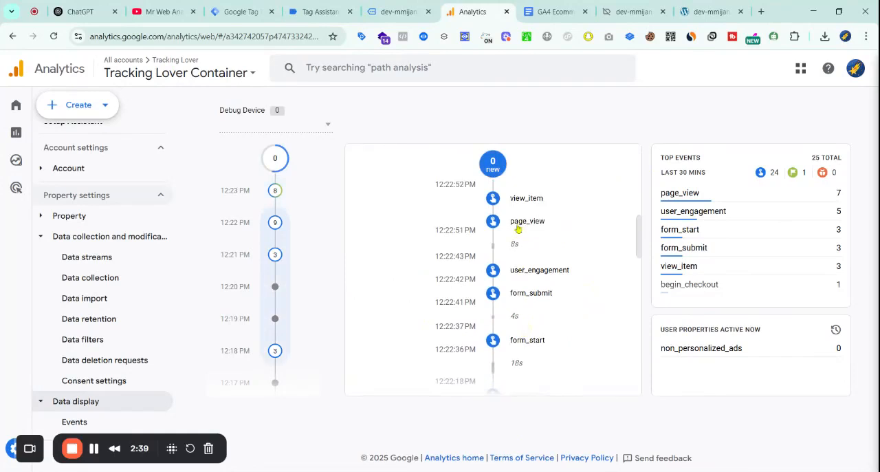
click(502, 200)
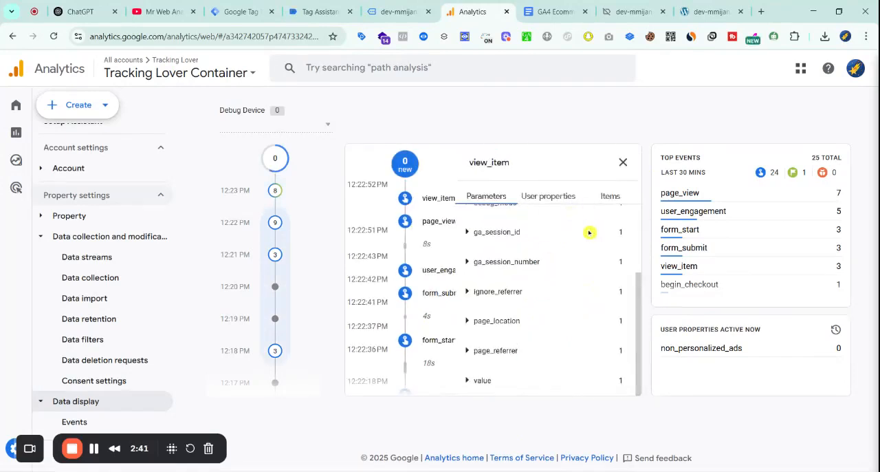
click(610, 195)
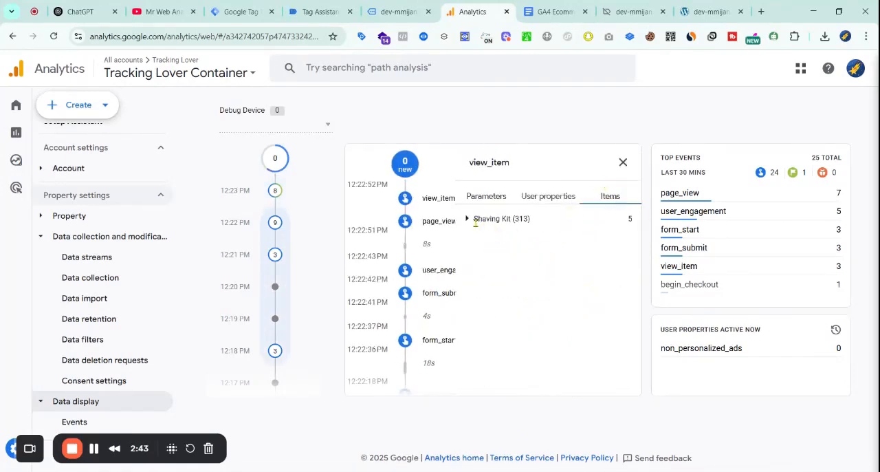
click(397, 12)
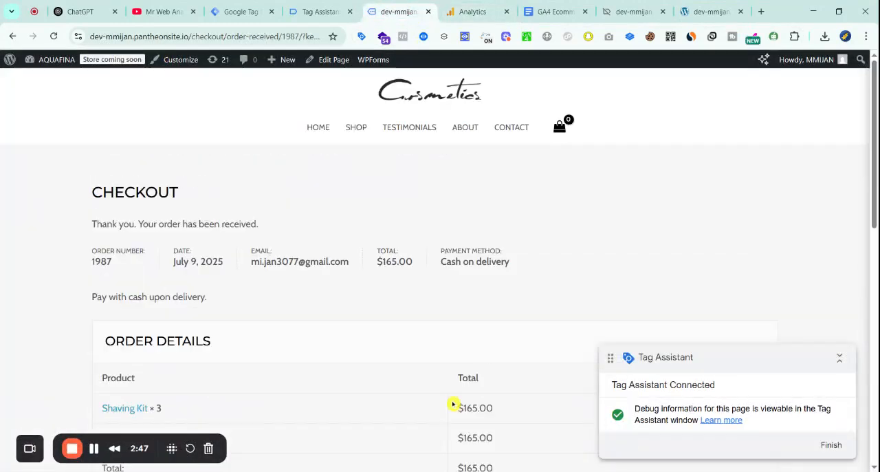